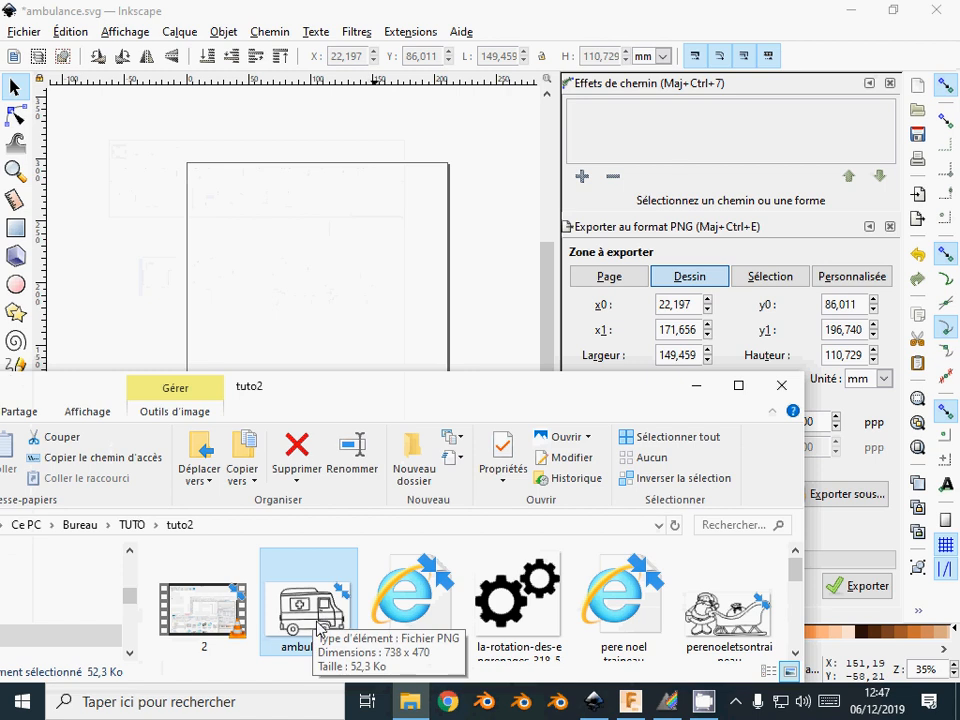
- Import the ambulance PNG as an embedded image with smooth rendering and trace it into a path using a brightness threshold of 0,510
left_click_drag(316, 624, 366, 288)
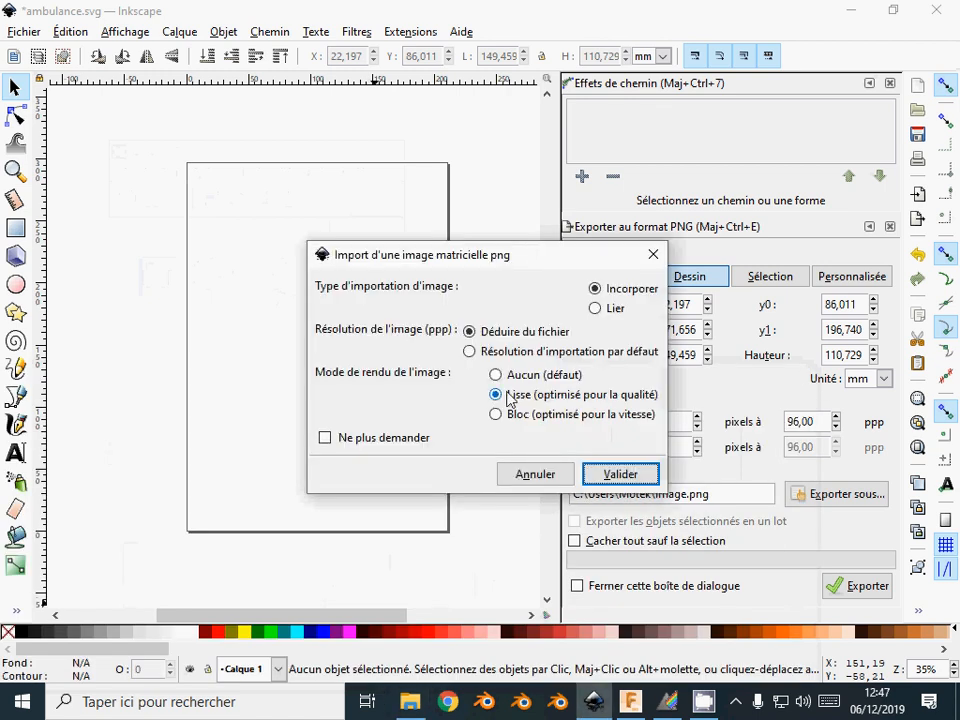
left_click(620, 473)
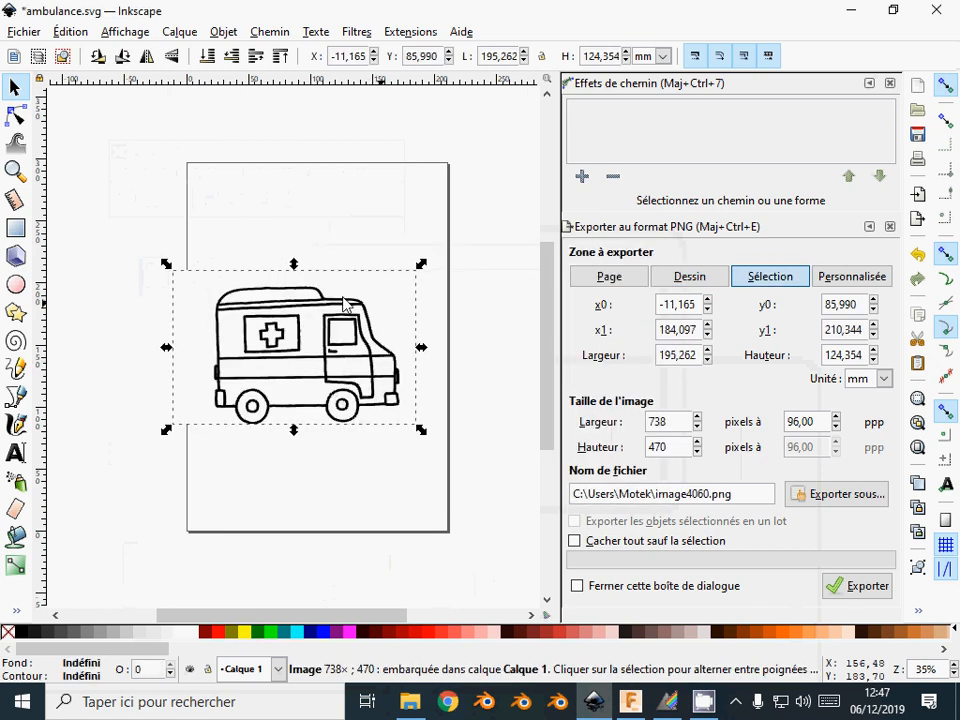
left_click(272, 32)
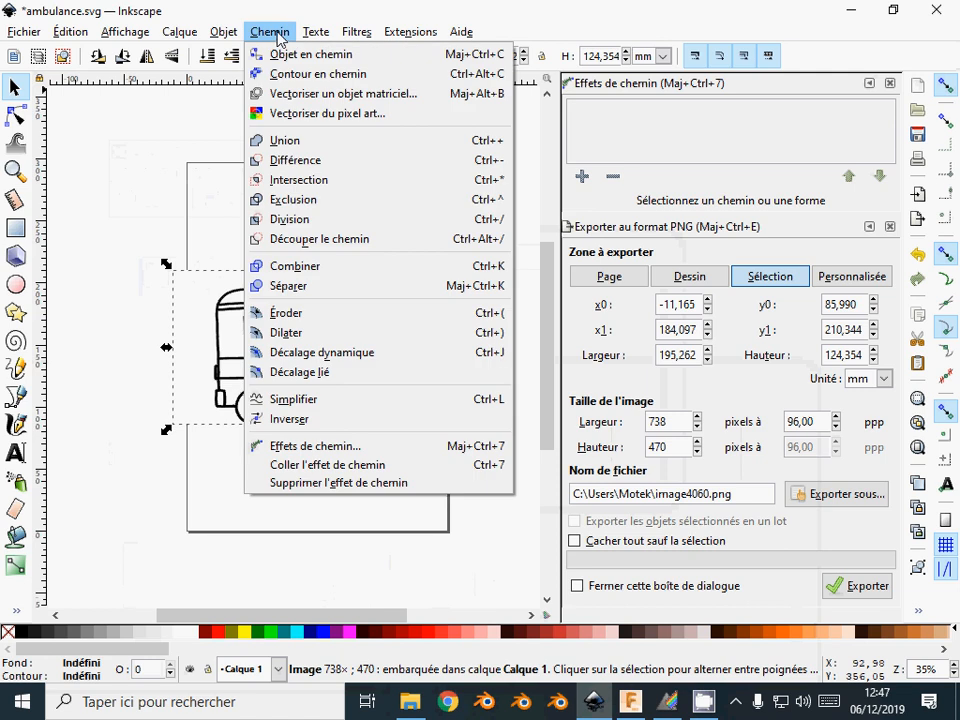
left_click(318, 95)
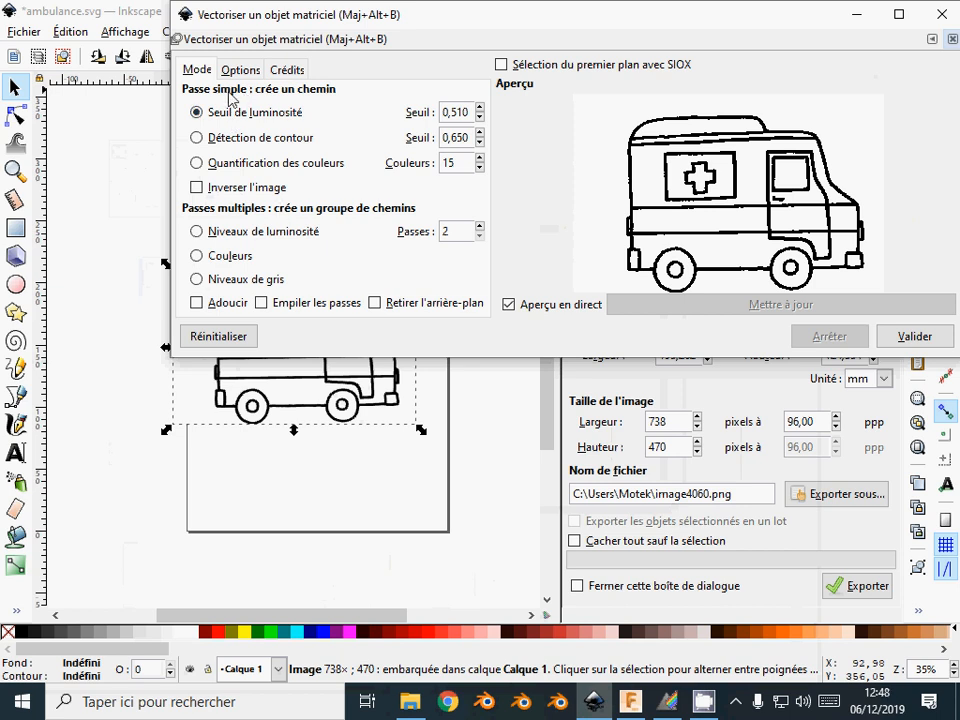
left_click(244, 139)
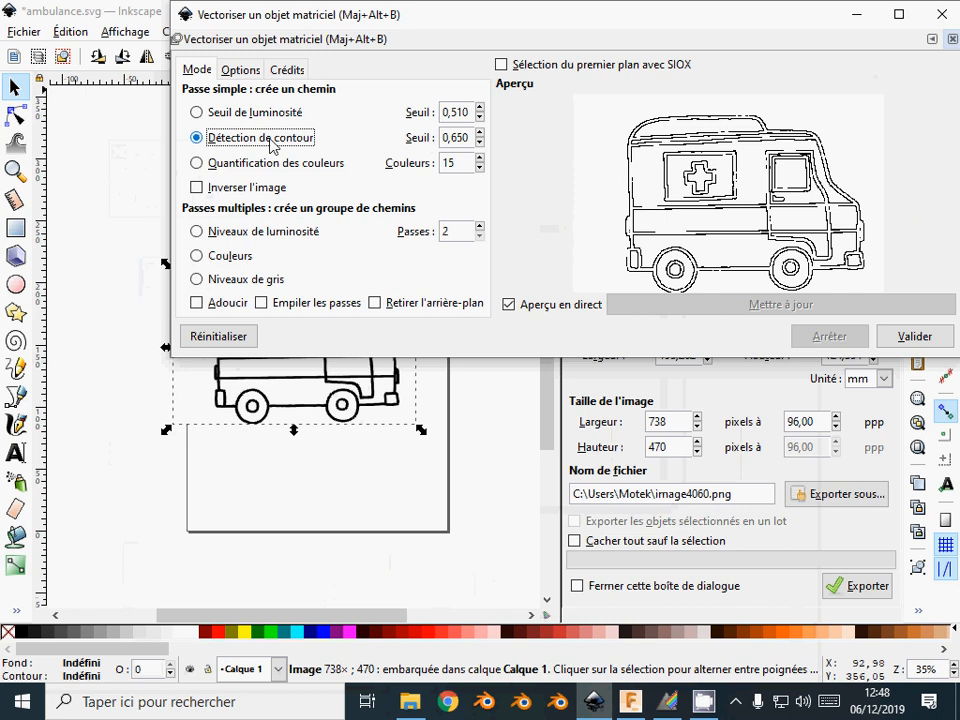
left_click(272, 163)
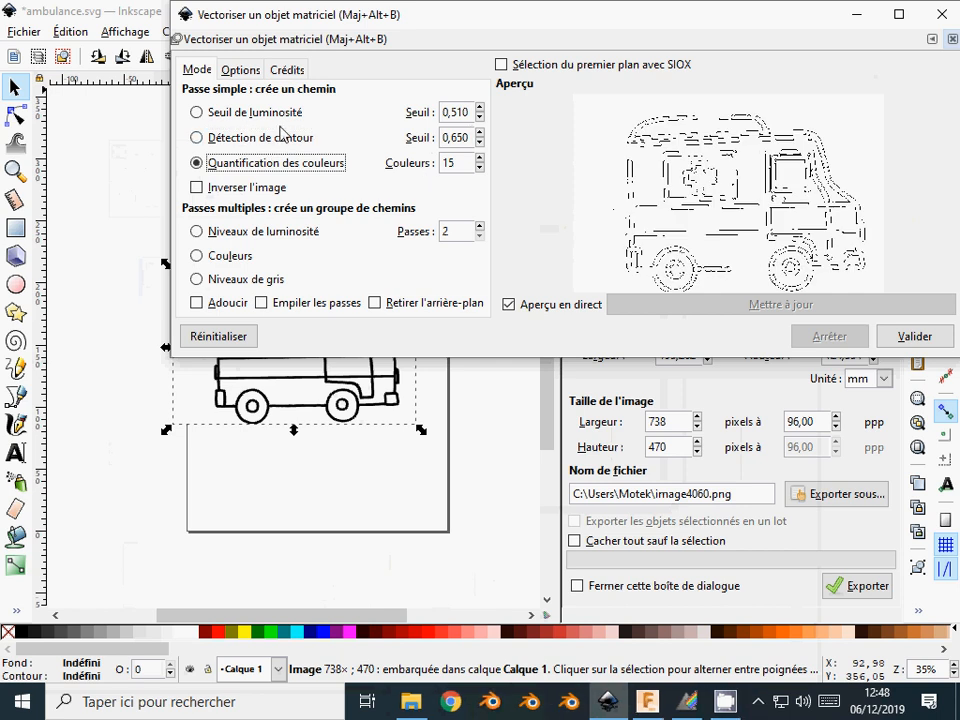
left_click(253, 119)
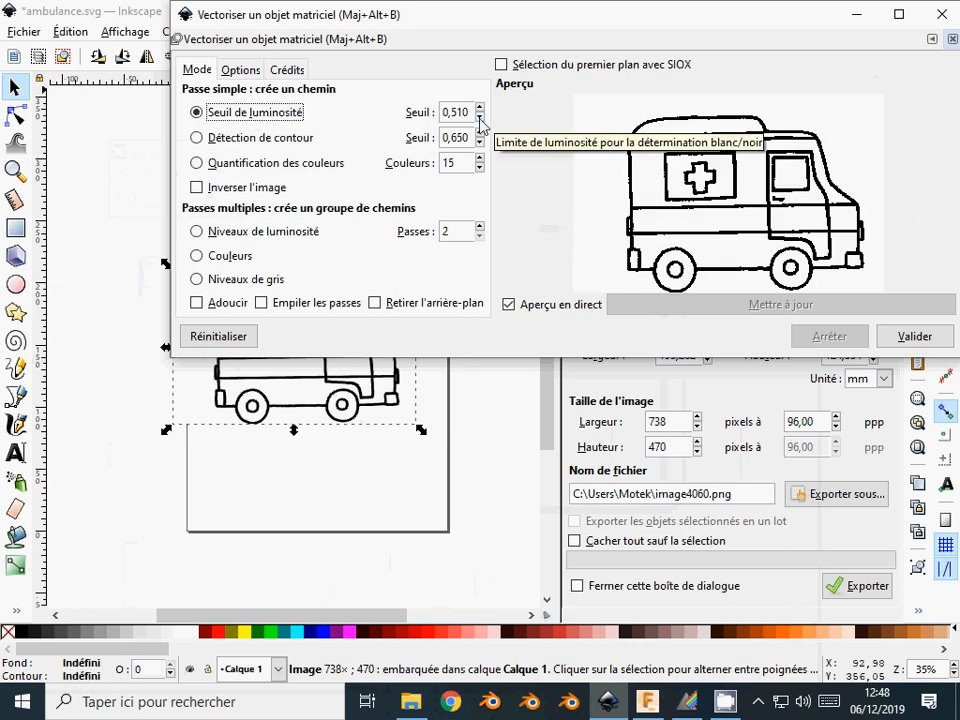
left_click(950, 345)
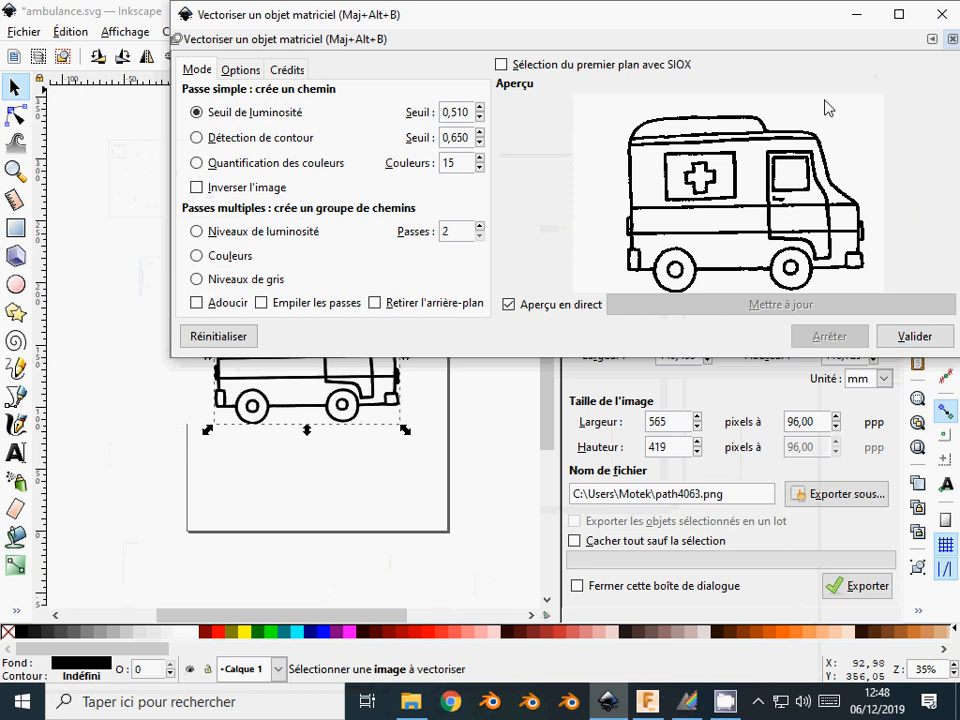
left_click(951, 39)
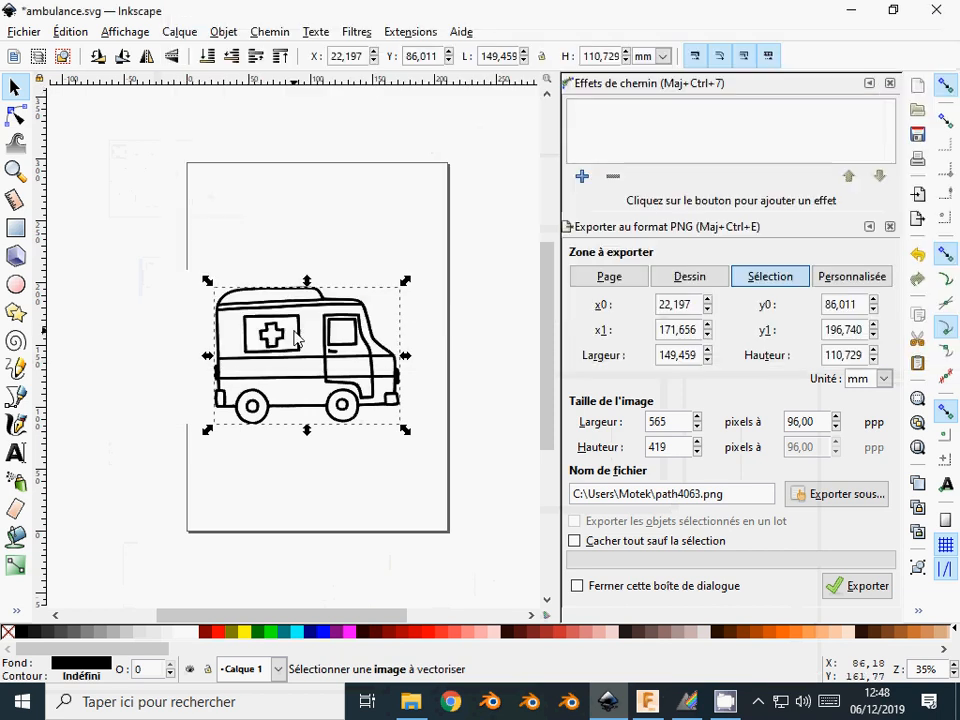
- Save the traced drawing as an Inkscape SVG named ambulance in the tuto2 folder, overwriting the existing file
left_click(24, 32)
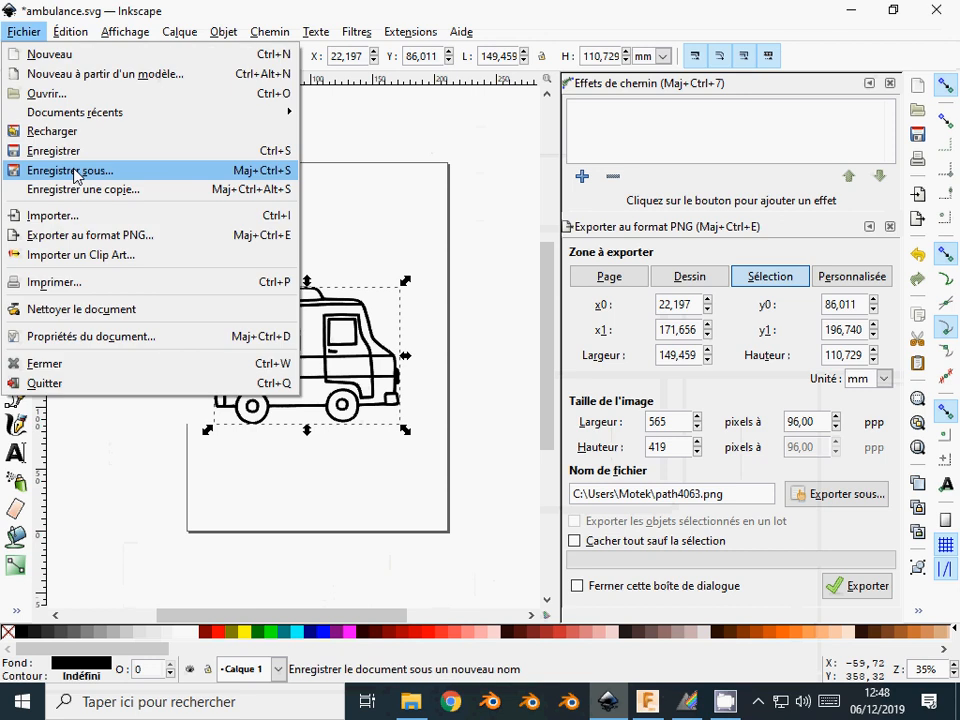
left_click(75, 171)
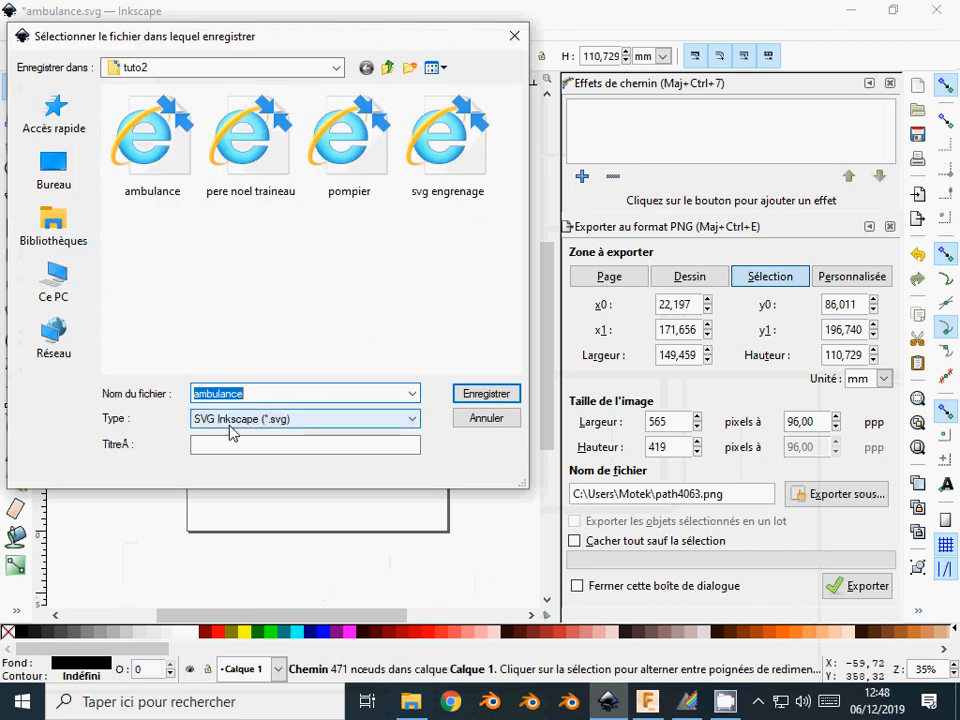
left_click(180, 161)
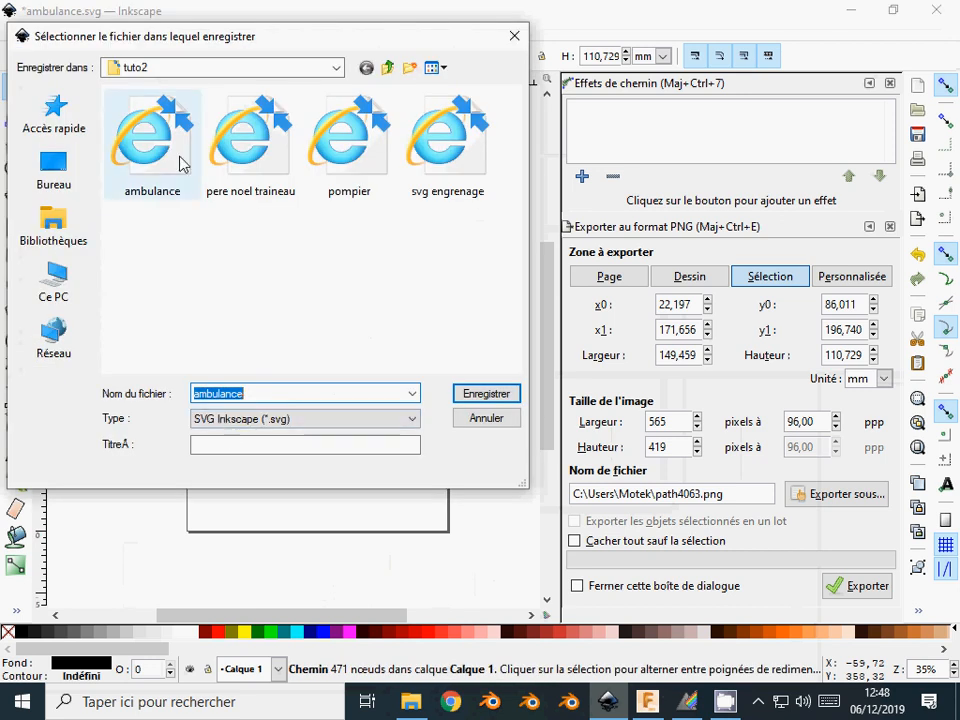
left_click(487, 394)
left_click(610, 427)
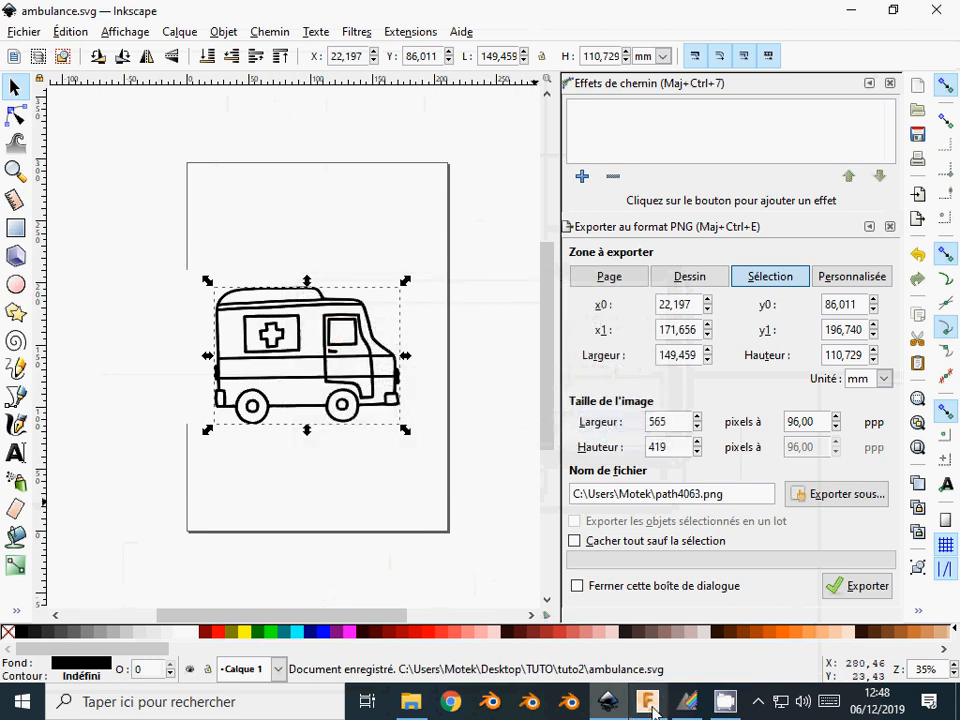
- Switch to Fusion 360 and start a new sketch on the horizontal XY plane
mouse_move(652, 708)
left_click(636, 593)
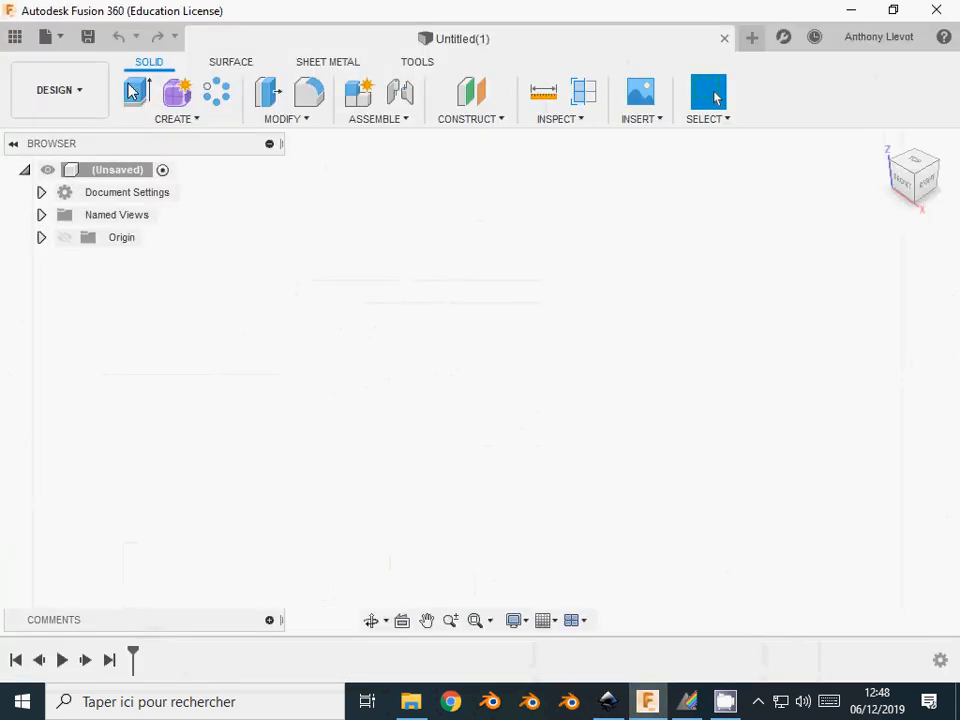
left_click(178, 119)
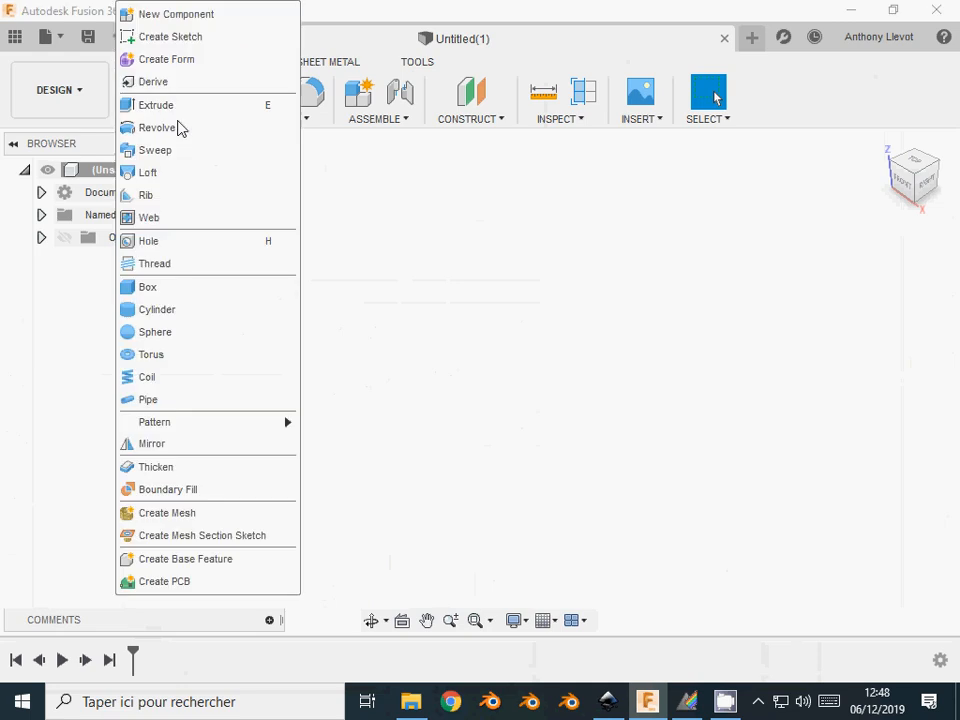
left_click(168, 37)
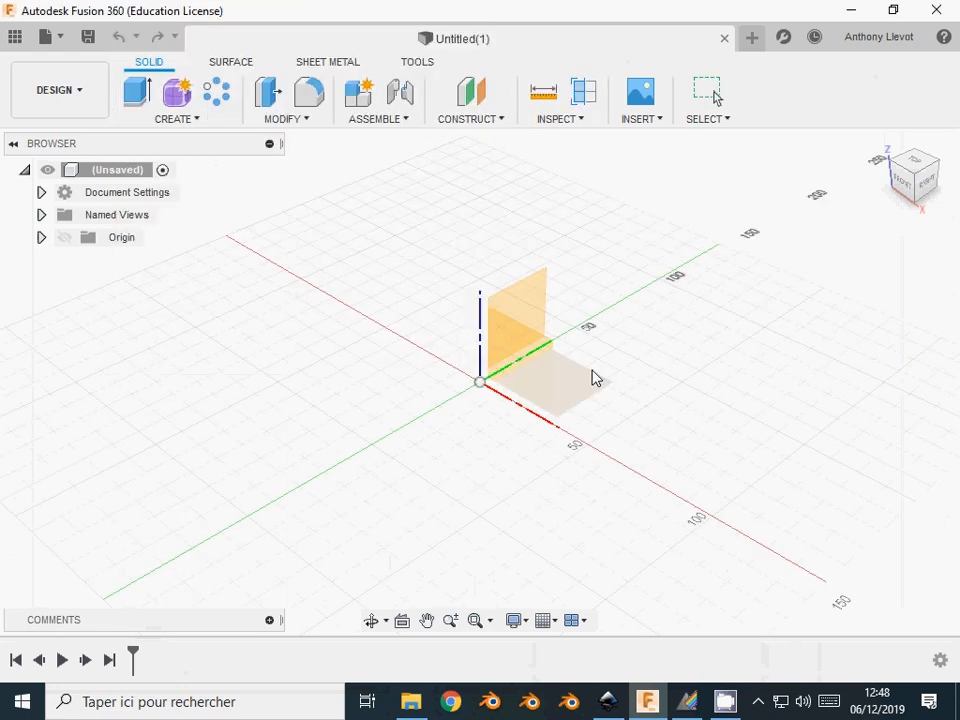
left_click(592, 378)
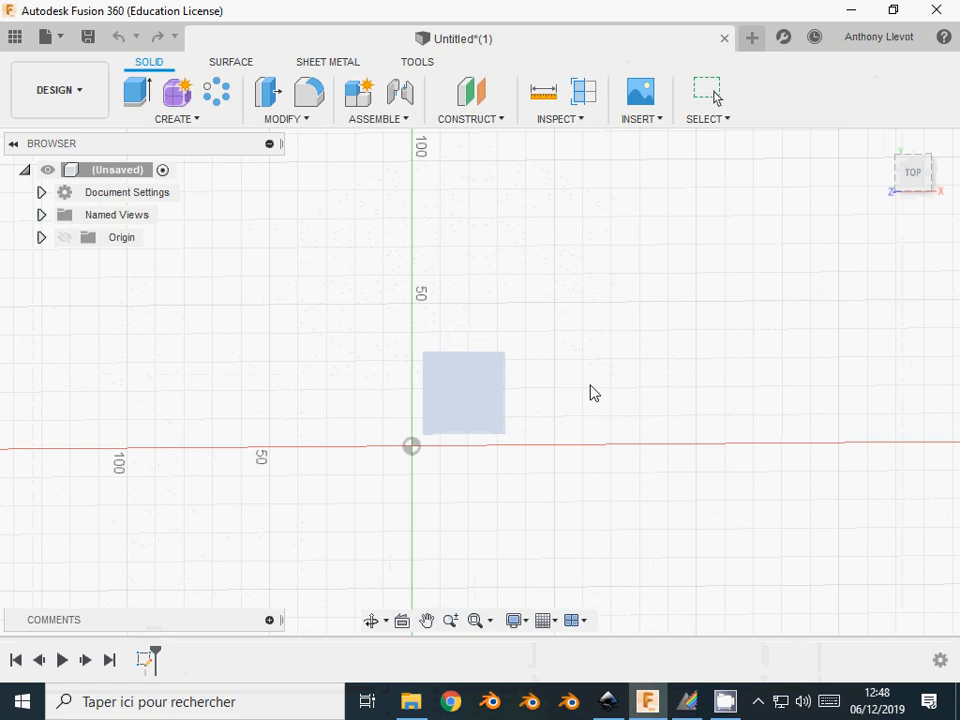
- Insert the ambulance SVG file from the tuto2 folder into the active sketch
left_click(771, 122)
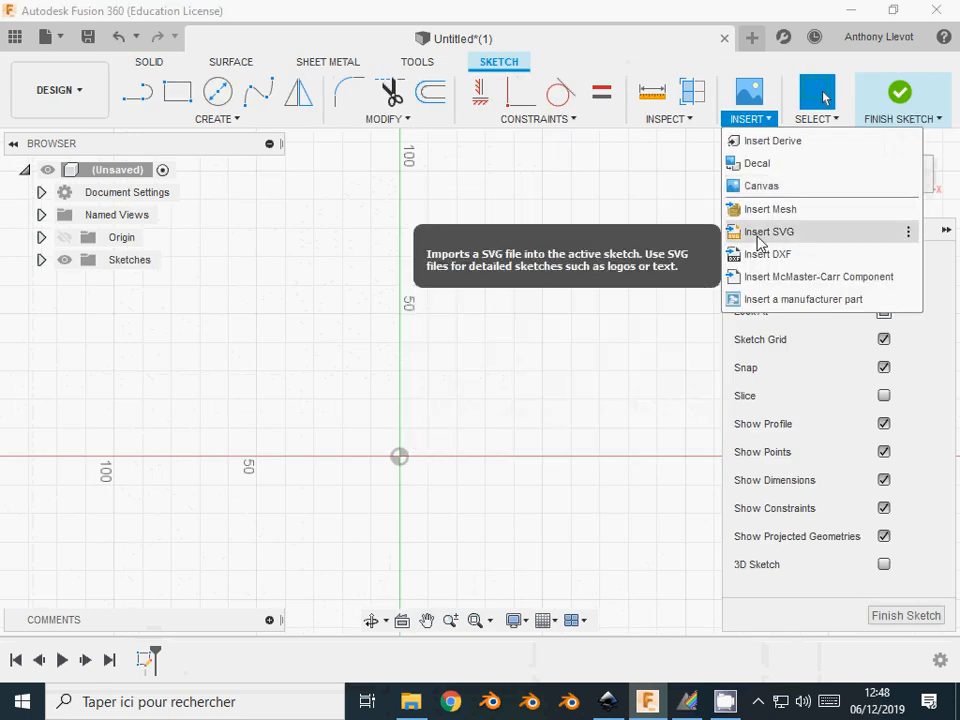
left_click(767, 232)
left_click(827, 258)
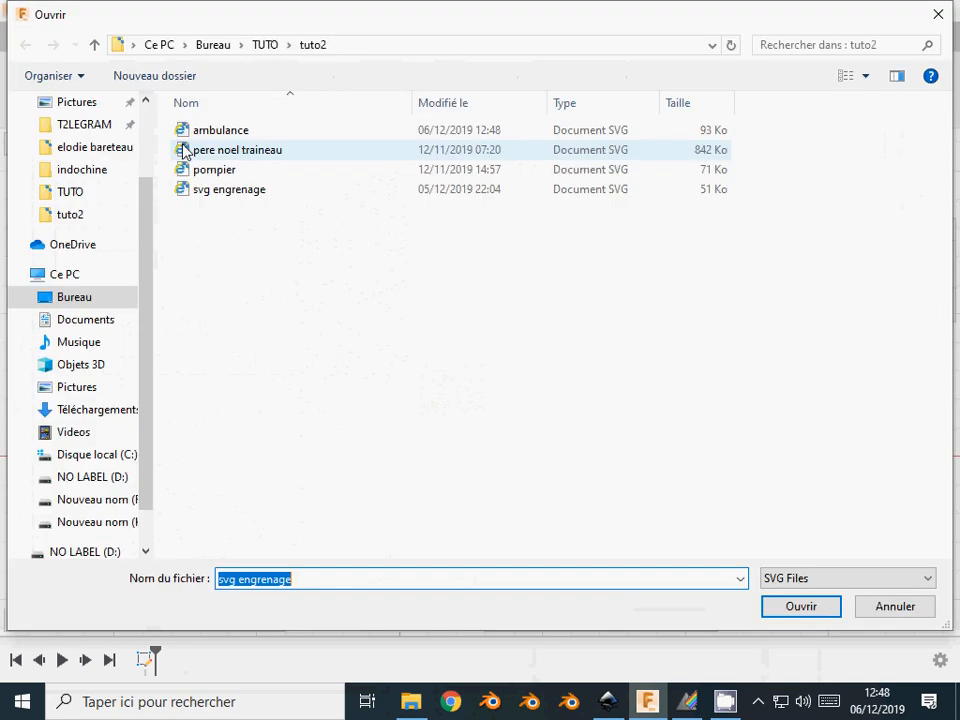
left_click(230, 131)
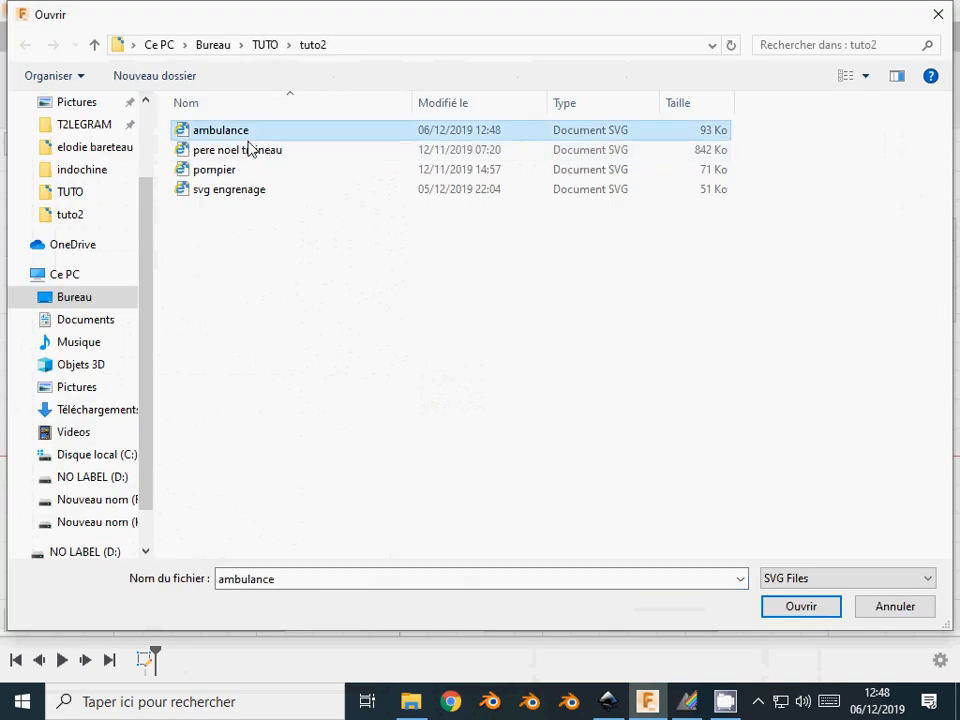
left_click(799, 607)
- Enlarge the inserted ambulance drawing, shift it up about 117 mm to sit just above the sketch's X axis, and accept the placement
scroll(388, 427, "down", 3)
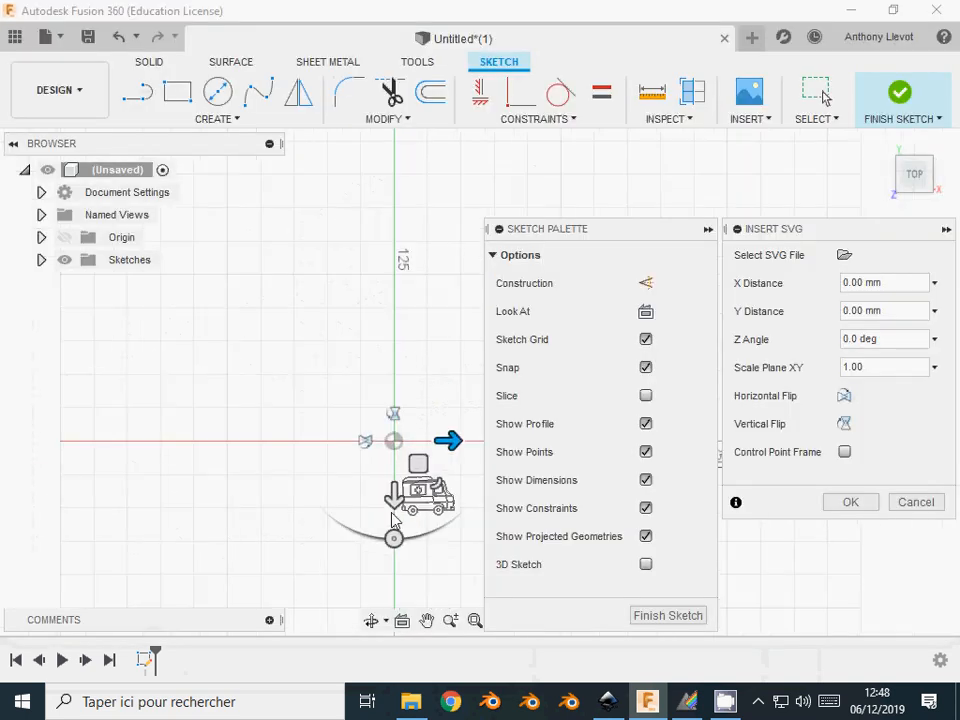
left_click_drag(392, 514, 394, 404)
left_click_drag(447, 350, 438, 522)
mouse_move(231, 423)
left_mouse_down()
mouse_move(257, 430)
mouse_move(231, 424)
mouse_move(233, 432)
left_mouse_up()
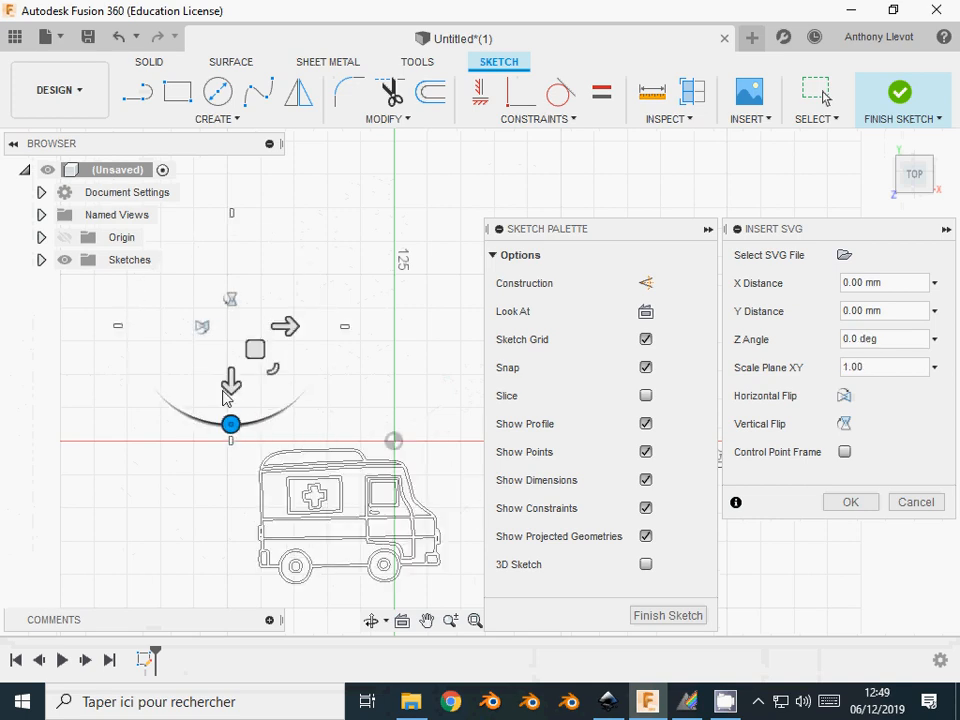
left_click_drag(228, 384, 232, 228)
left_click(851, 501)
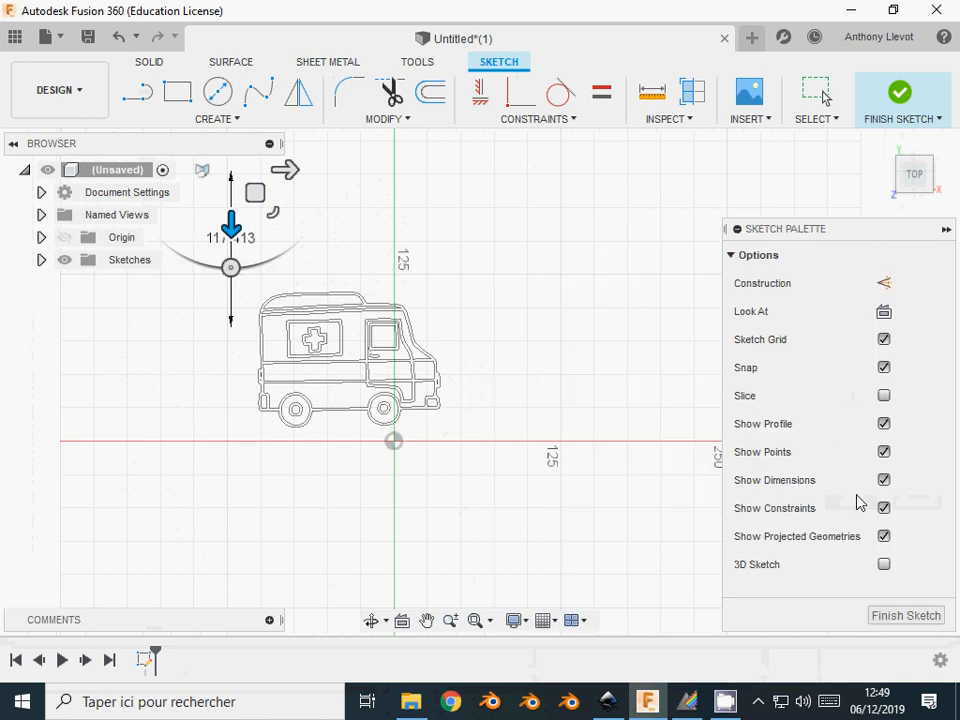
- Trim the upper part of the front edge of the ambulance's small panel below the windshield
middle_click_drag(520, 387, 606, 407)
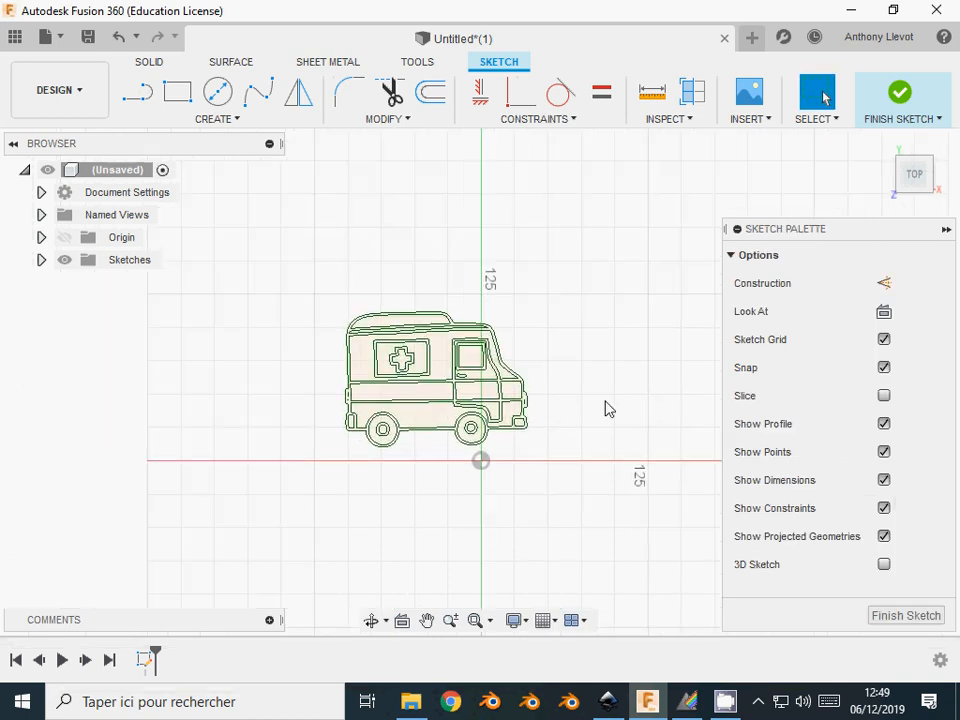
scroll(606, 407, "up", 5)
middle_click_drag(363, 308, 500, 438)
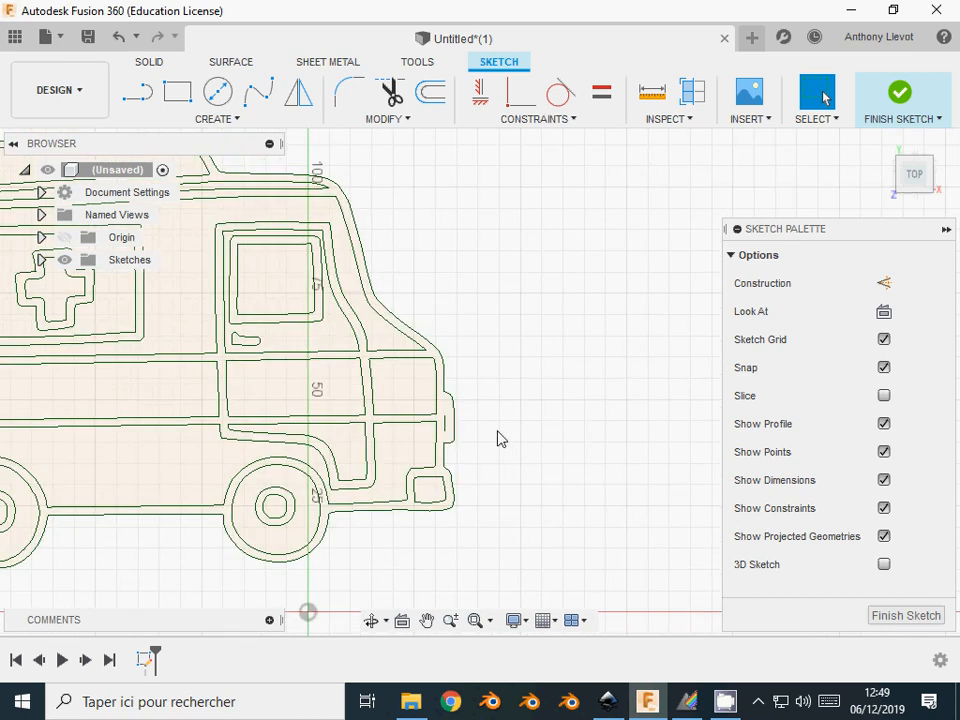
scroll(500, 438, "up", 3)
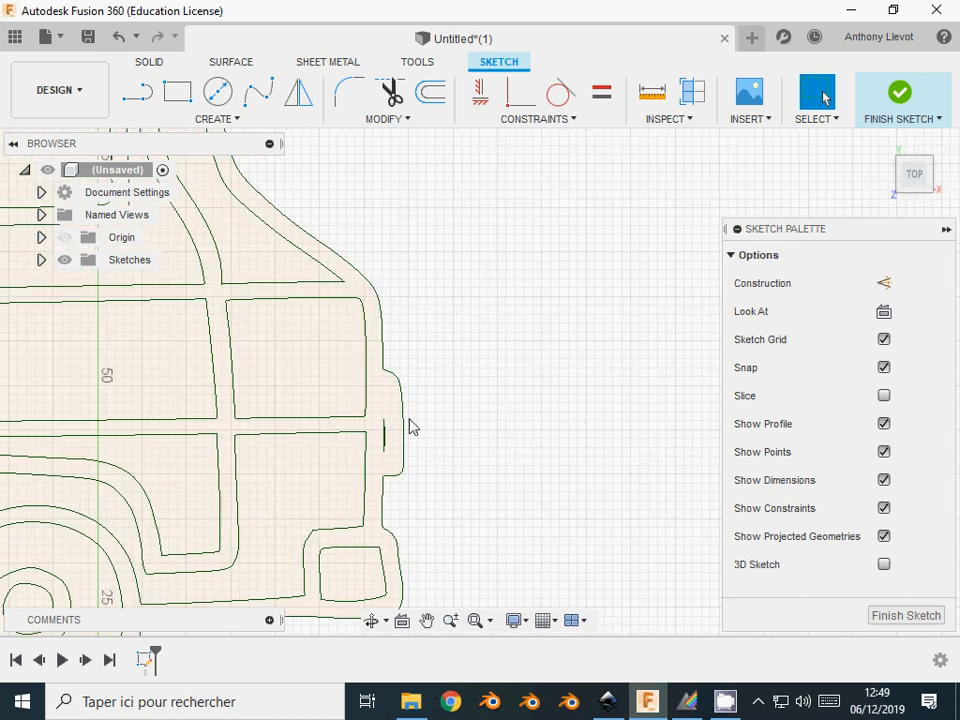
key("t")
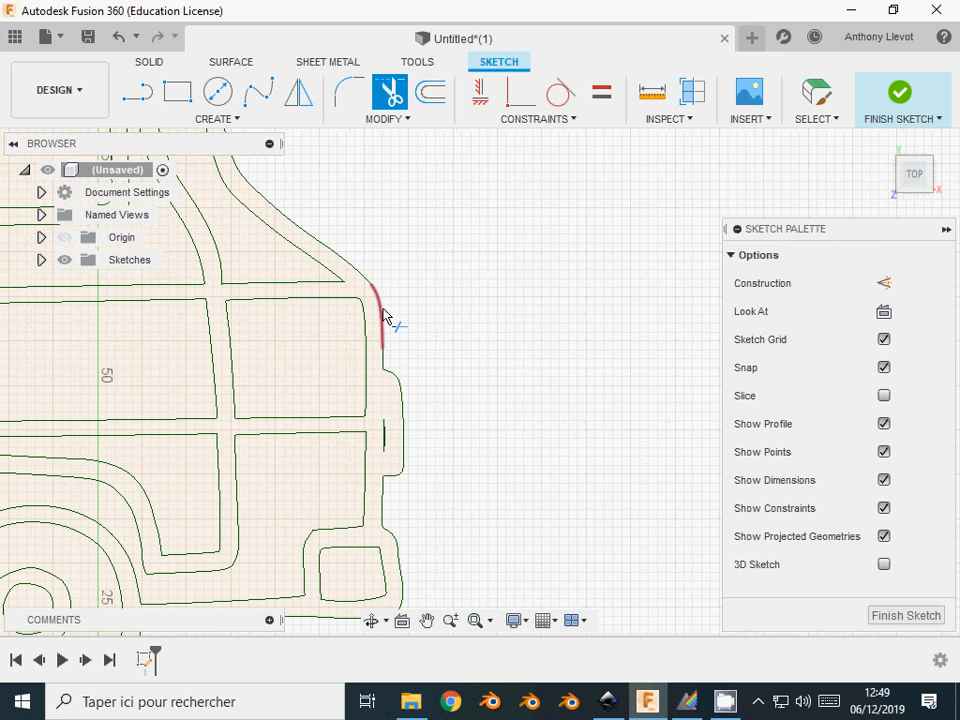
left_click(366, 340)
key("Escape")
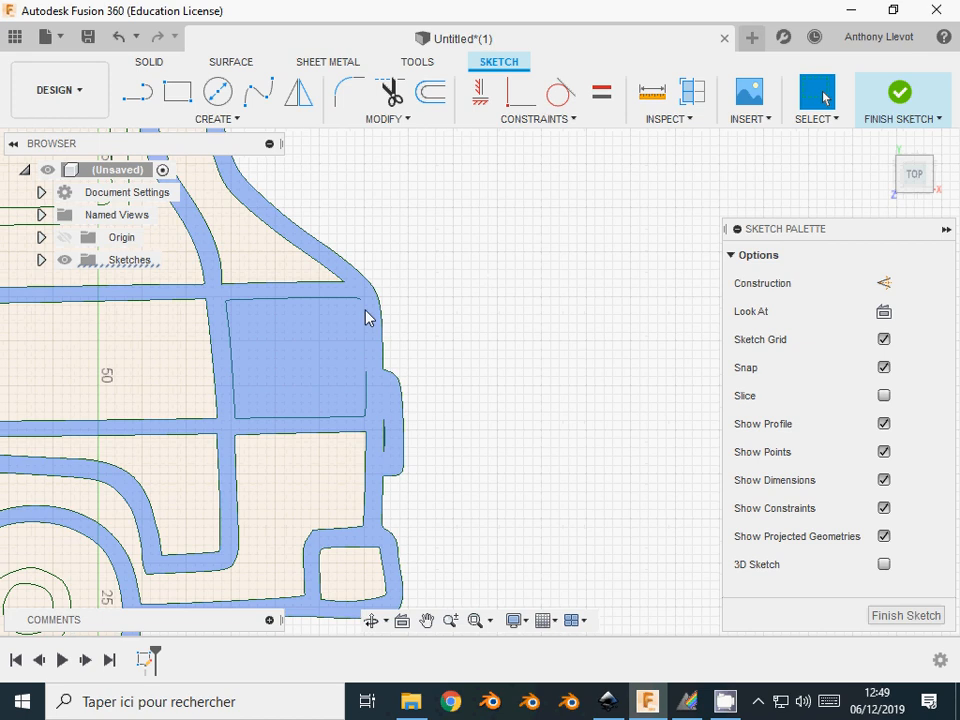
- Draw a straight line joining the two open ends of the trimmed panel edge to close its profile
key("l")
left_click(362, 308)
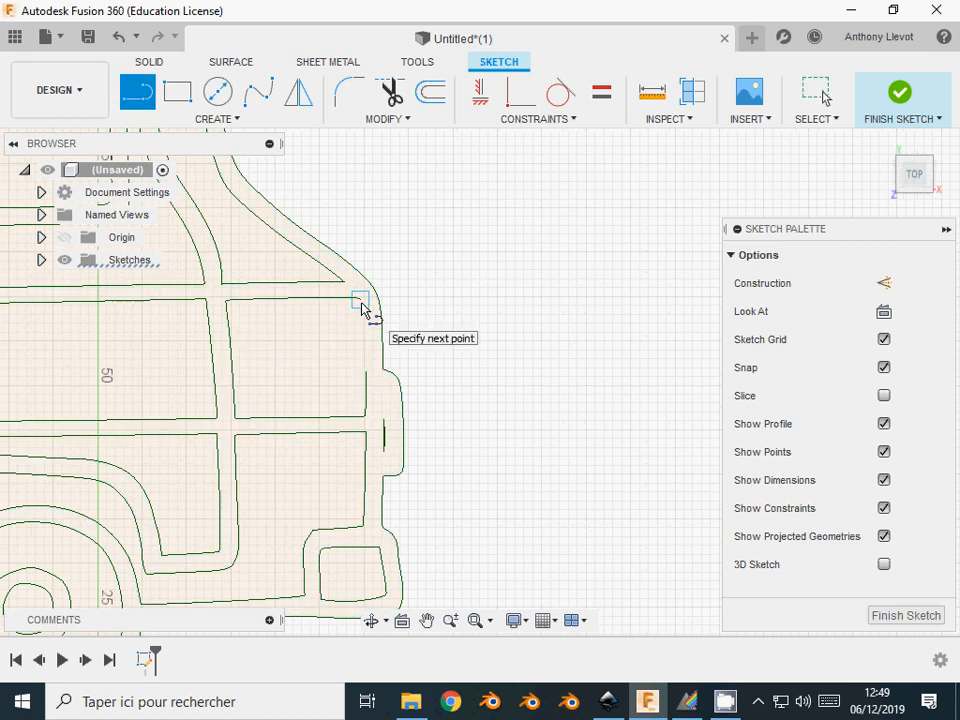
double_click(366, 372)
right_click(443, 287)
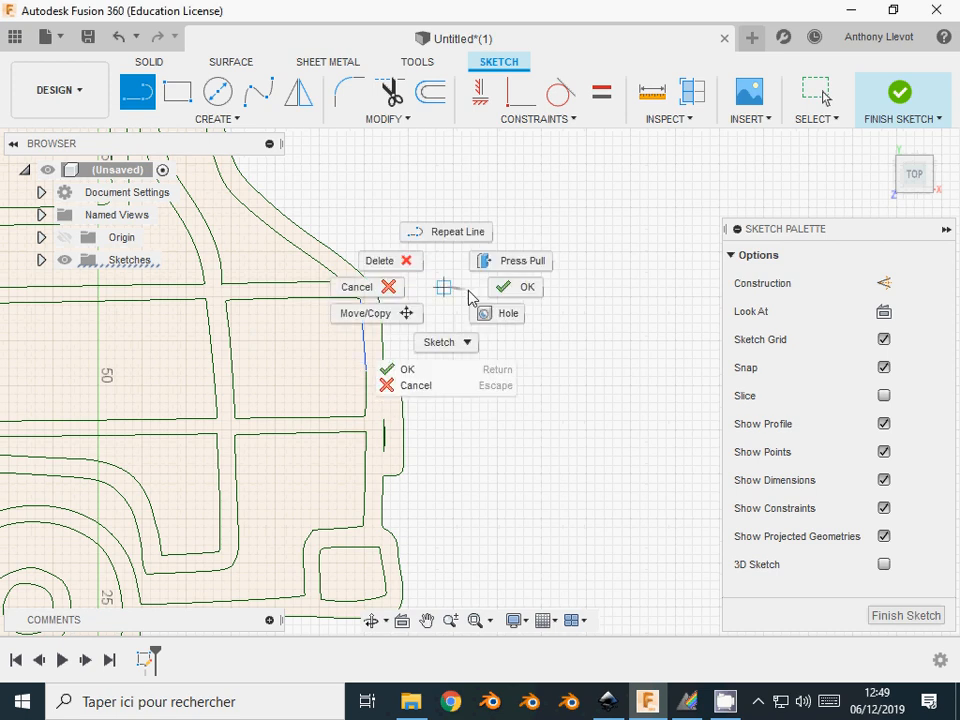
left_click(515, 287)
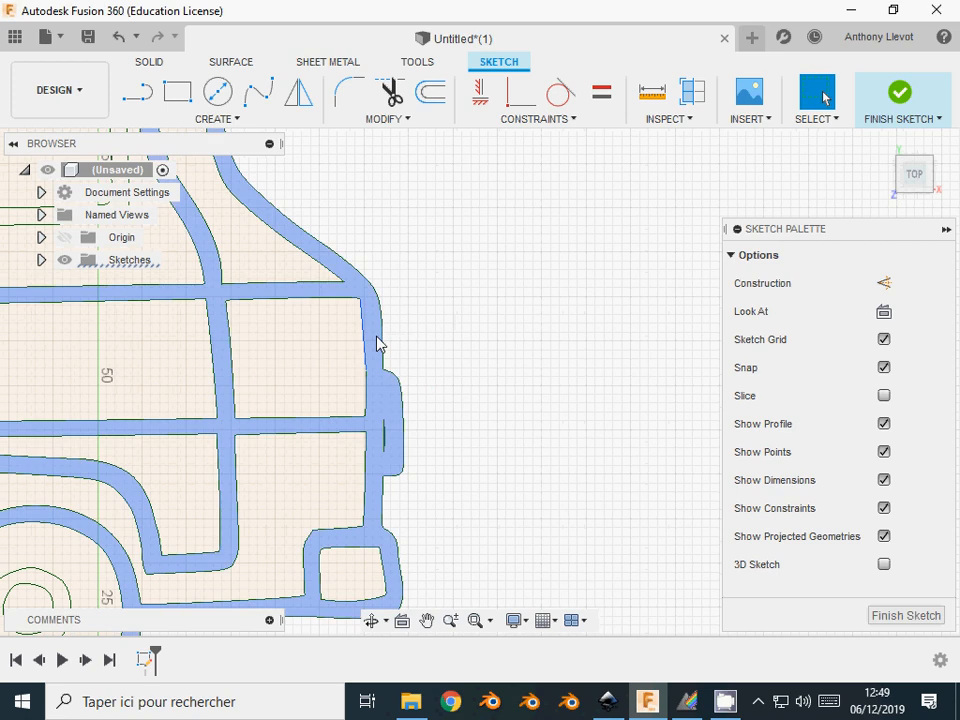
- Trim away all segments of the thin vertical sliver inside the bump at the front of the ambulance
scroll(373, 474, "up", 1)
scroll(373, 474, "up", 5)
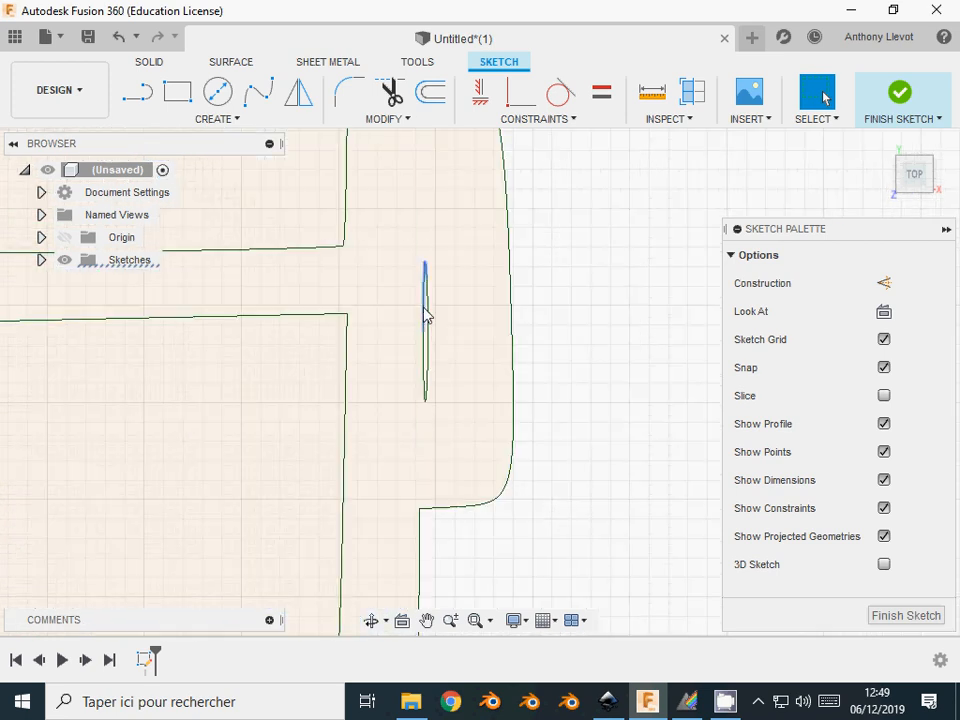
key("t")
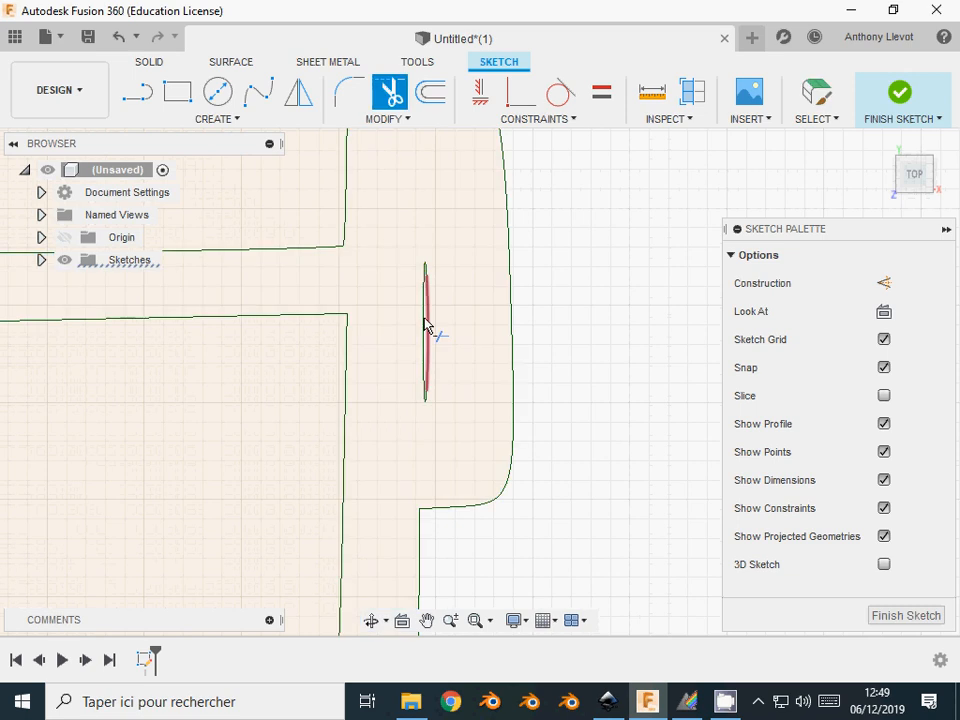
left_click(427, 323)
left_click(425, 316)
left_click(426, 369)
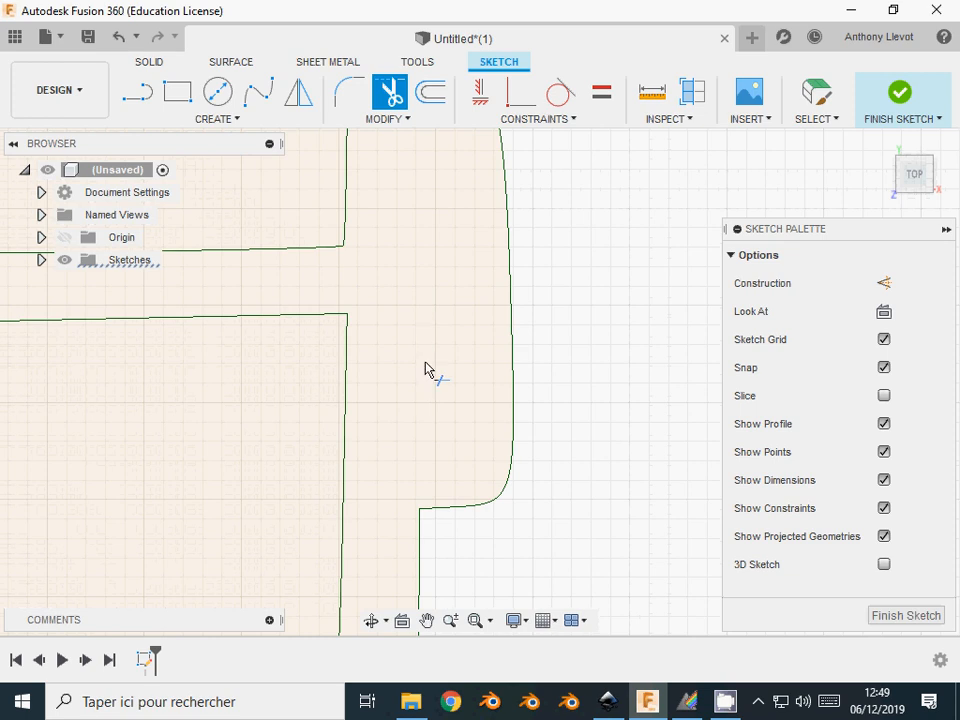
scroll(425, 369, "down", 4)
middle_click_drag(185, 381, 625, 366)
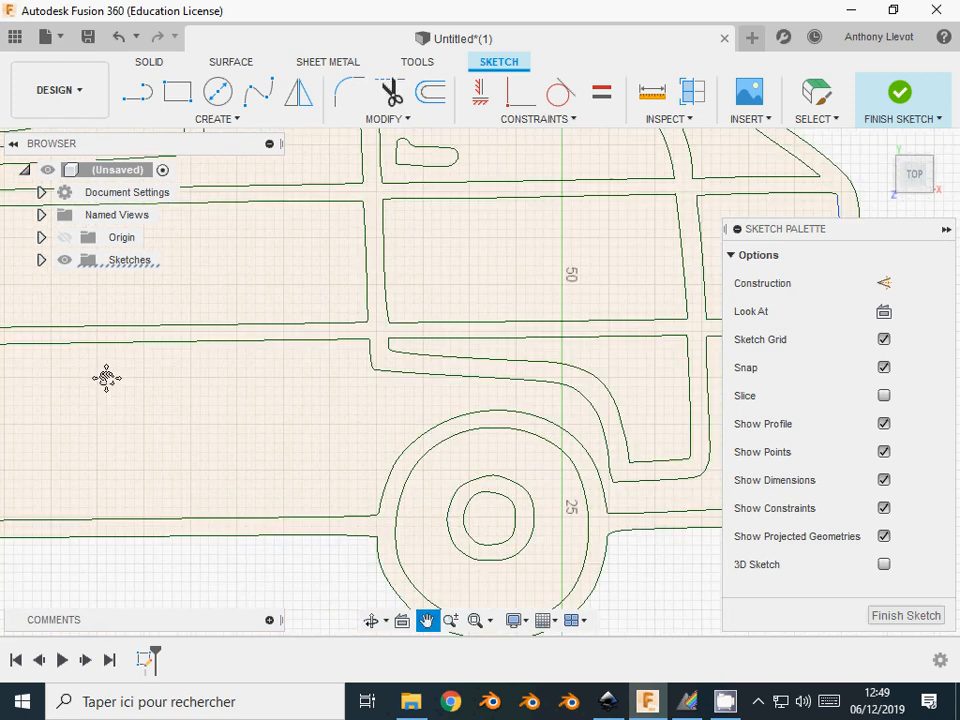
- Inspect the thin slivers inside the bump at the rear of the ambulance, check the whole drawing, and end trimming
middle_click_drag(106, 377, 280, 490)
scroll(292, 450, "up", 4)
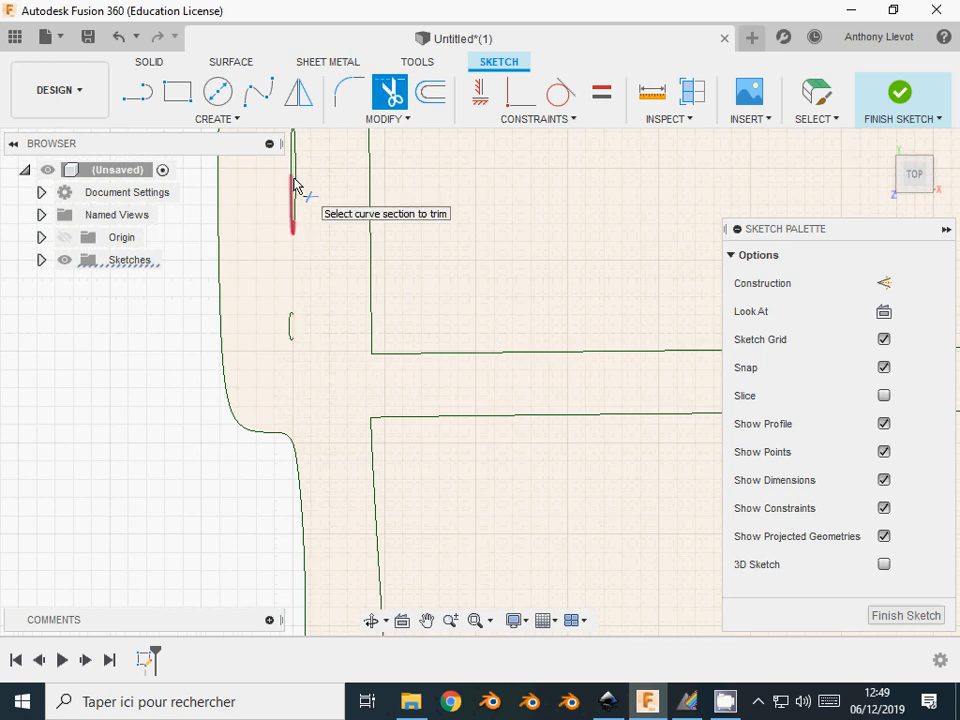
scroll(600, 285, "down", 3)
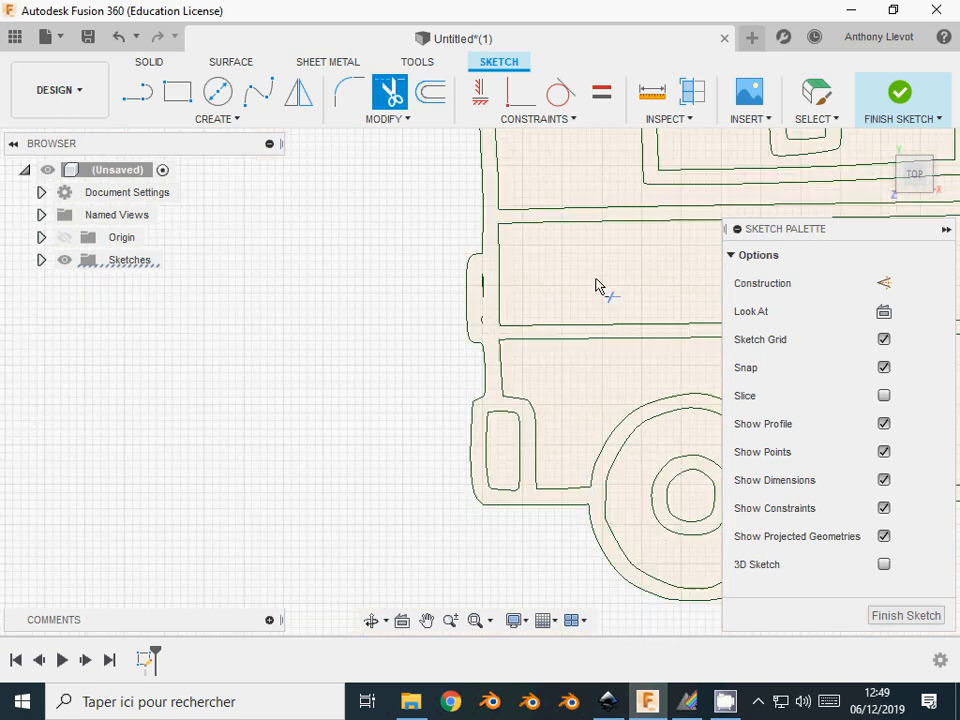
scroll(190, 380, "down", 2)
scroll(190, 380, "down", 2)
right_click(299, 367)
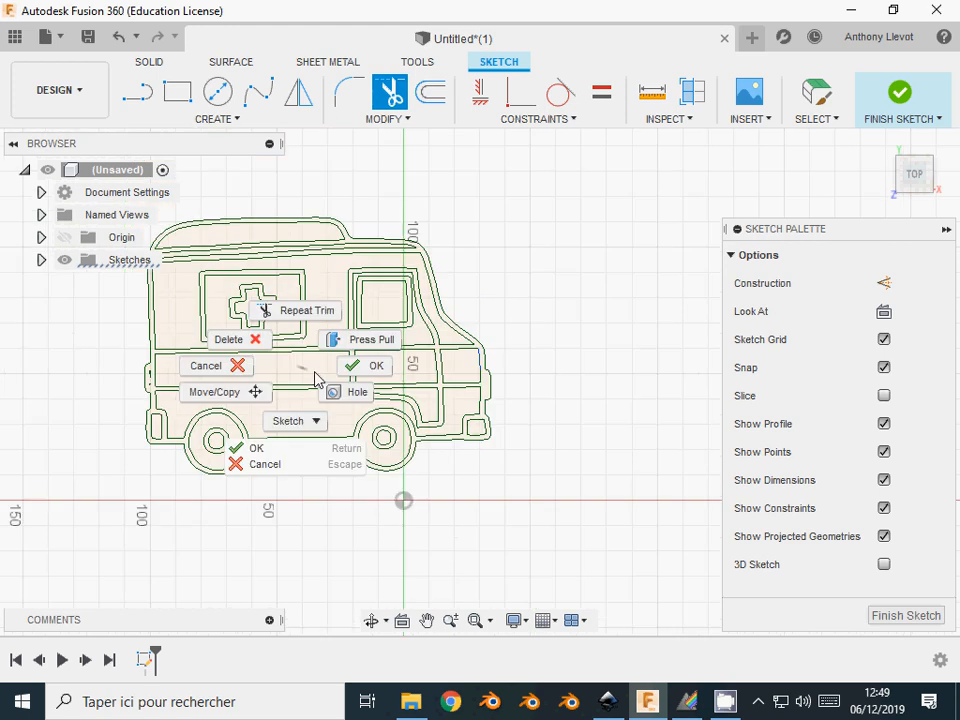
key("Escape")
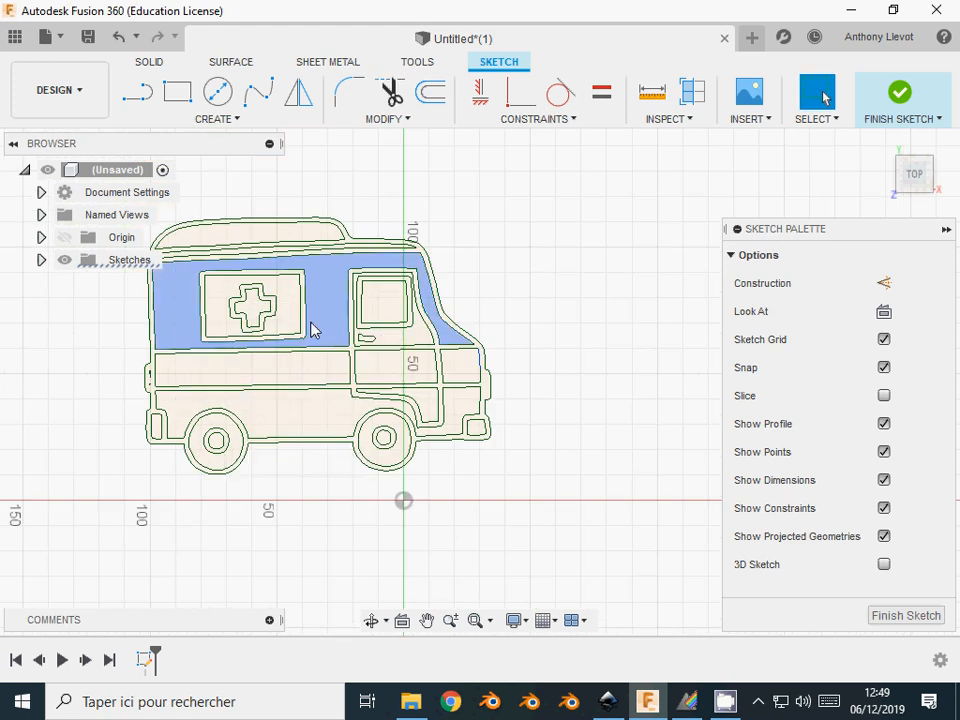
- Select every profile of the ambulance drawing and extrude them together 3 mm as a new body
scroll(540, 191, "down", 2)
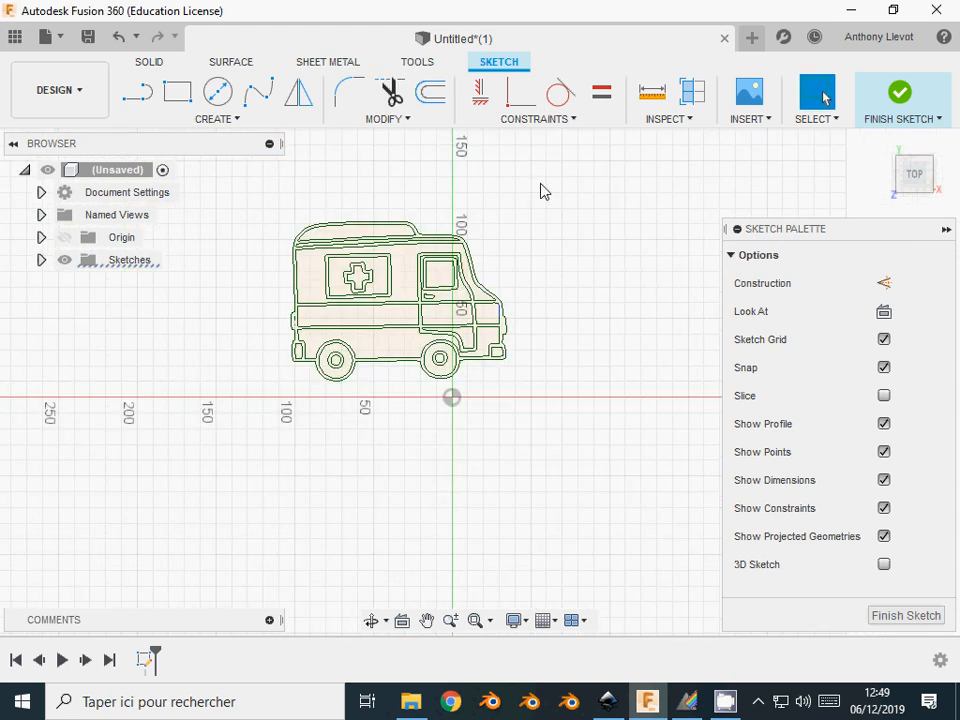
mouse_move(540, 184)
left_mouse_down()
mouse_move(296, 281)
mouse_move(239, 455)
left_mouse_up()
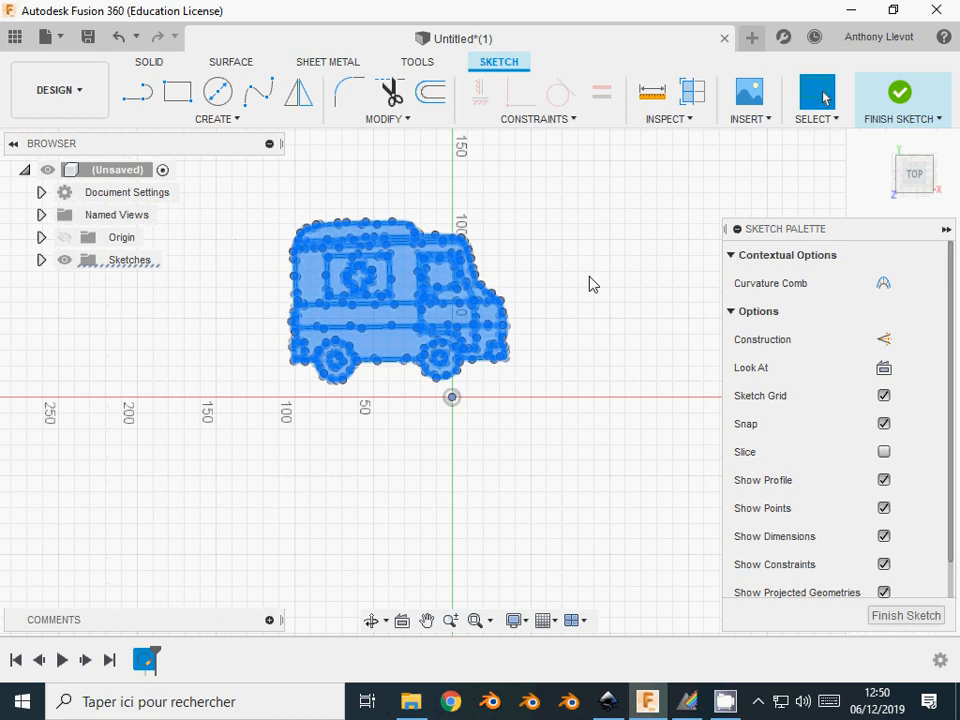
key("m")
key("e")
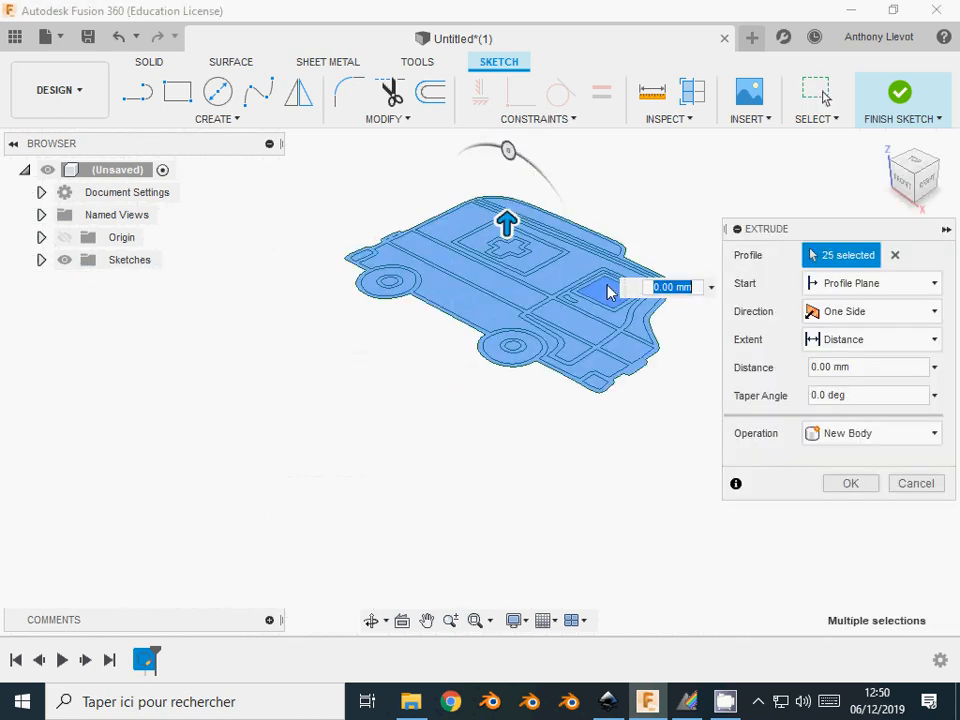
type("3")
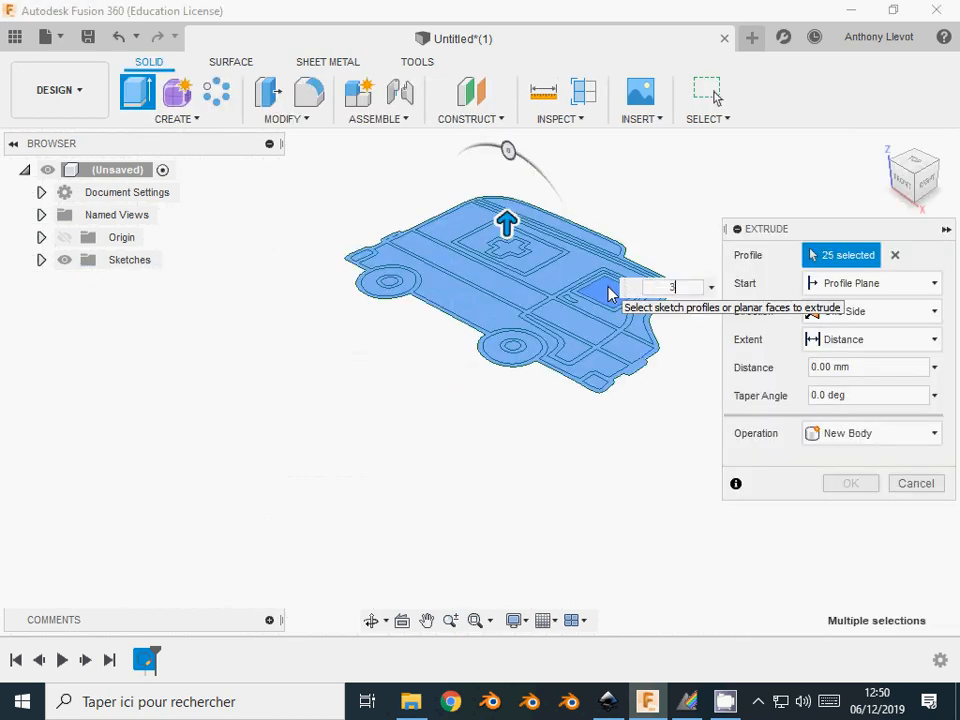
key("Return")
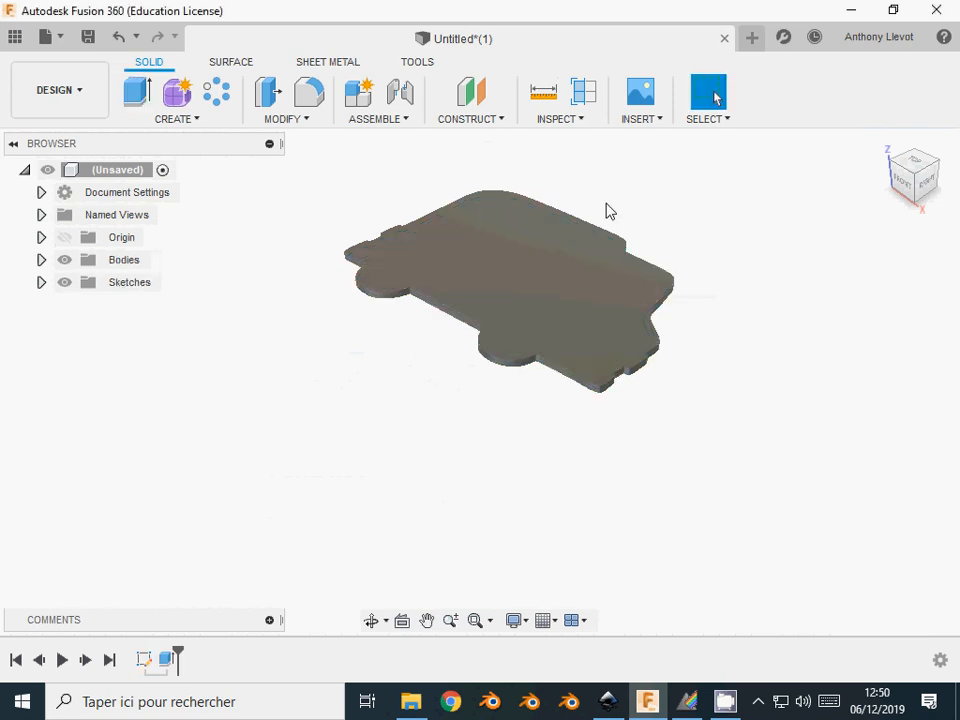
- Reopen the ambulance sketch for editing and select the main outline band, the front wheel's hub ring and the door handle profiles
right_click(145, 660)
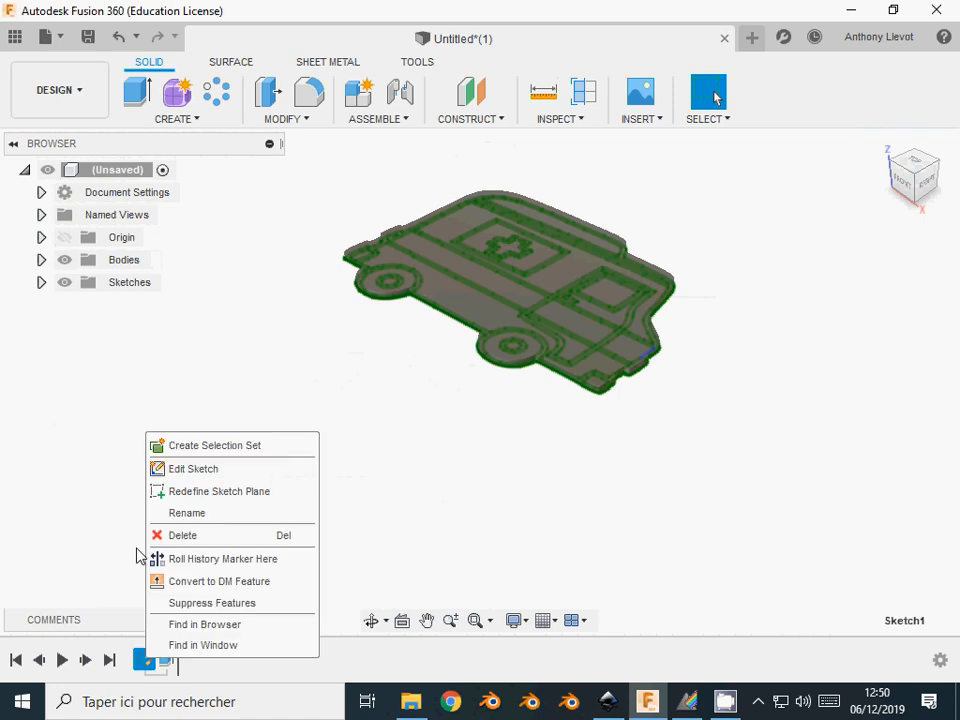
left_click(200, 469)
scroll(377, 284, "up", 3)
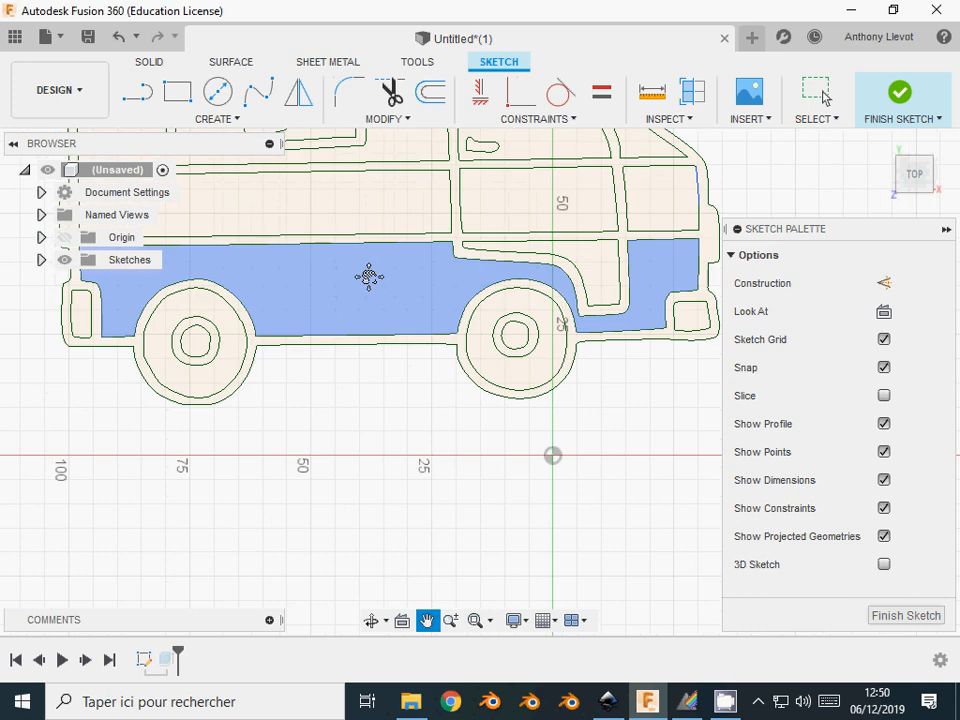
middle_click_drag(368, 277, 423, 495)
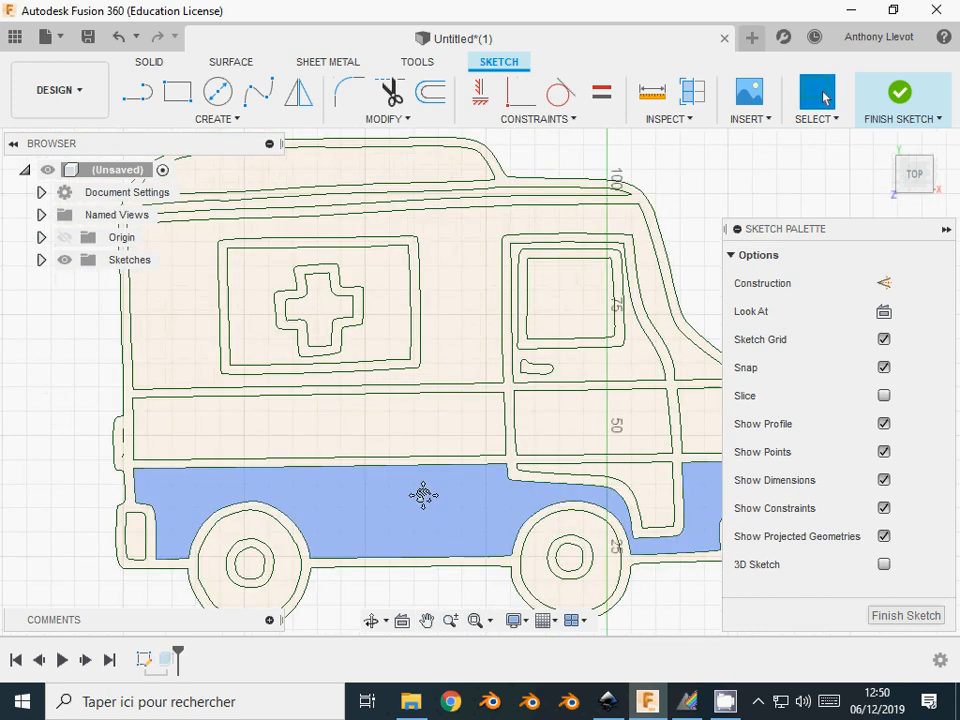
scroll(406, 501, "up", 3)
middle_click_drag(665, 542, 441, 423)
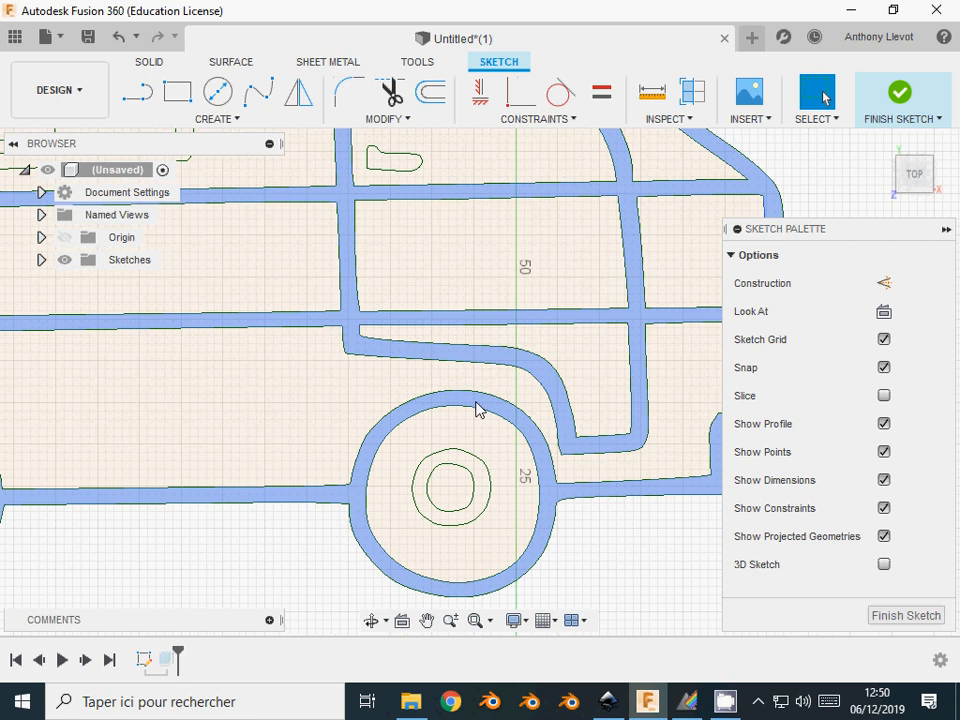
left_click(477, 409)
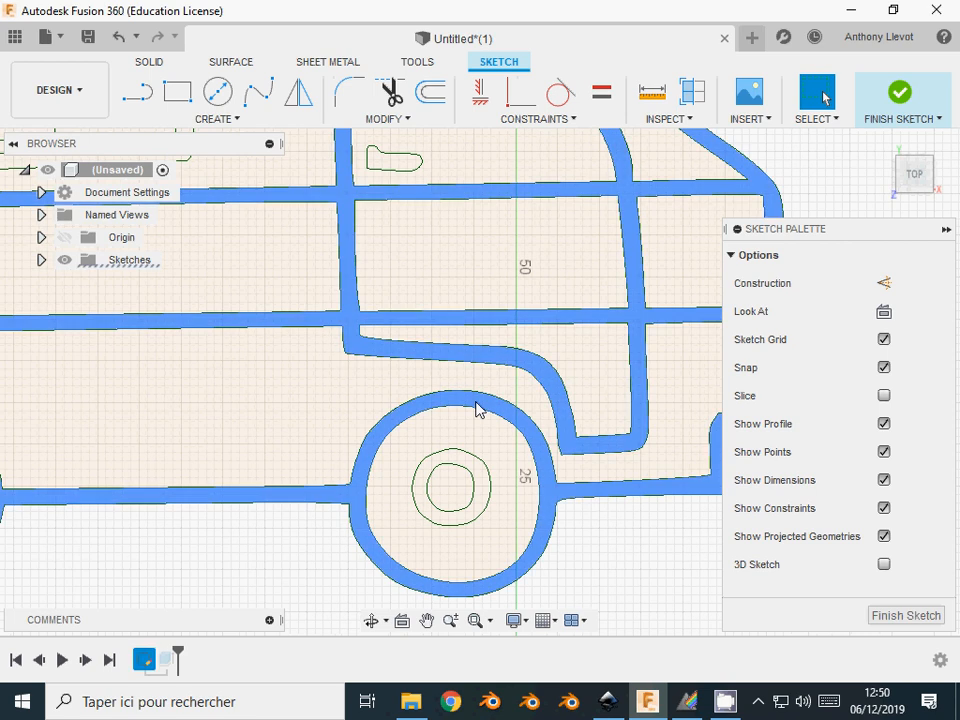
left_click(481, 482)
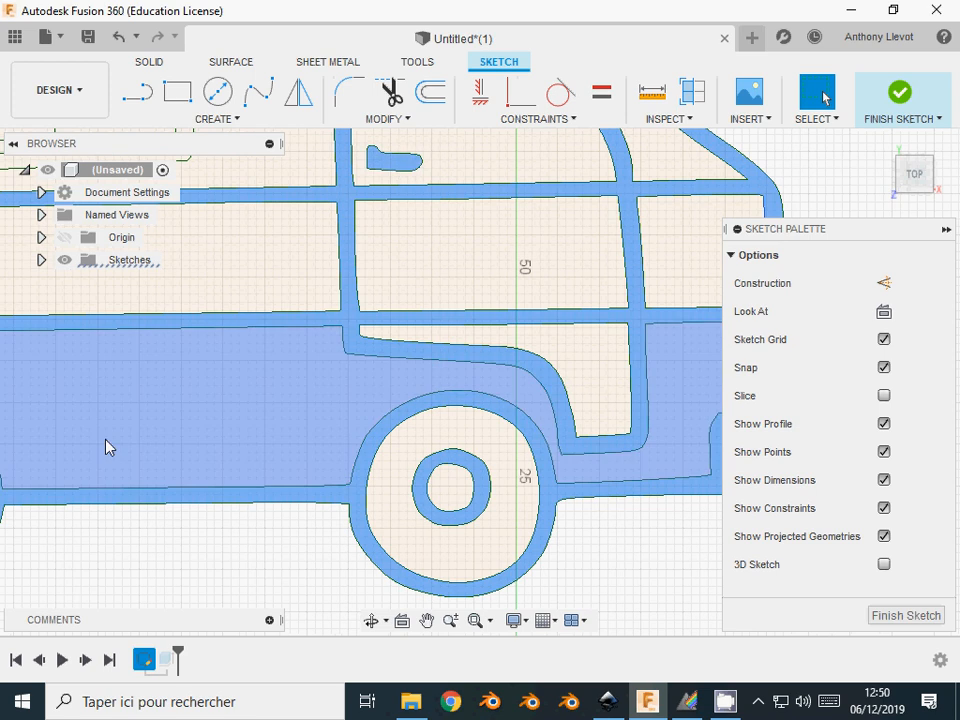
- Add the rear hub ring, cross panel frame, cross outline and door window frame to the selection, and extrude these profiles 5 mm as a new body
middle_click_drag(108, 447, 550, 366)
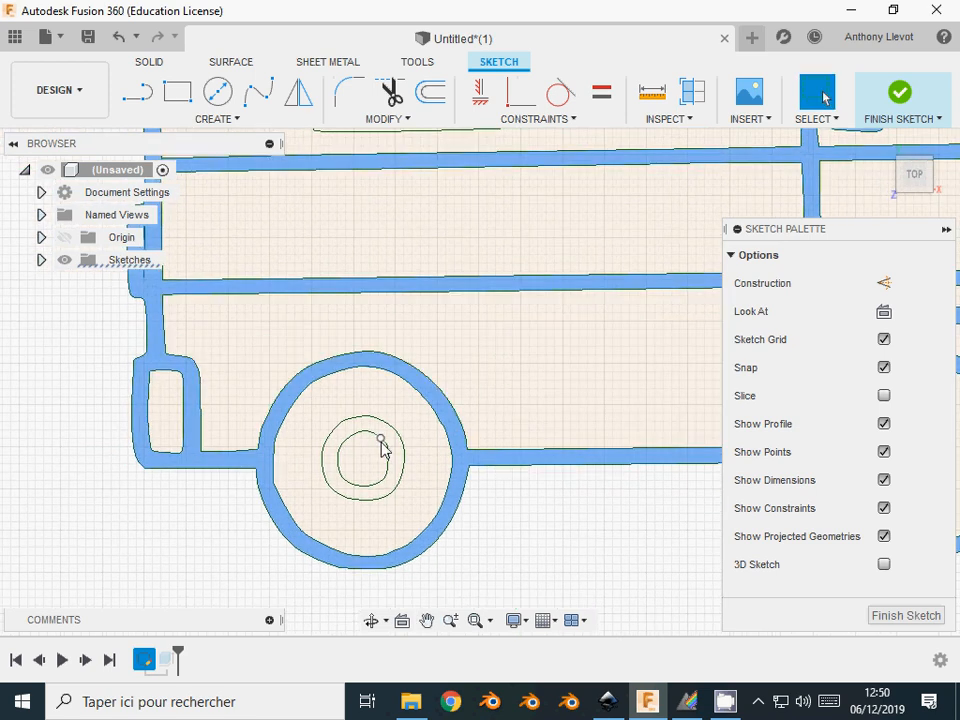
scroll(395, 450, "down", 4)
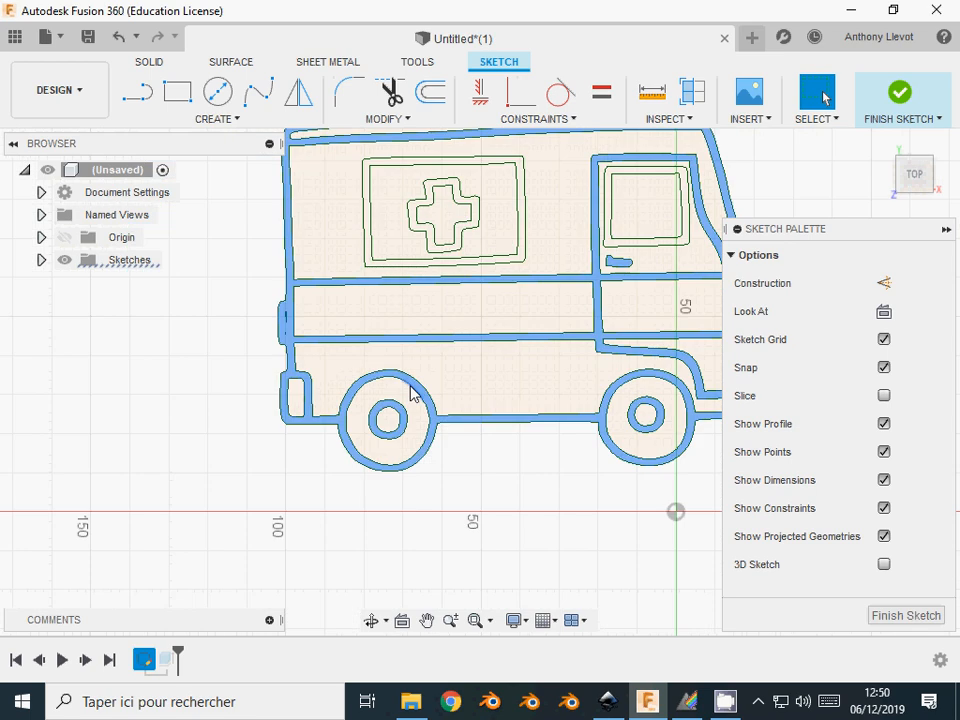
scroll(410, 392, "down", 3)
scroll(383, 393, "up", 5)
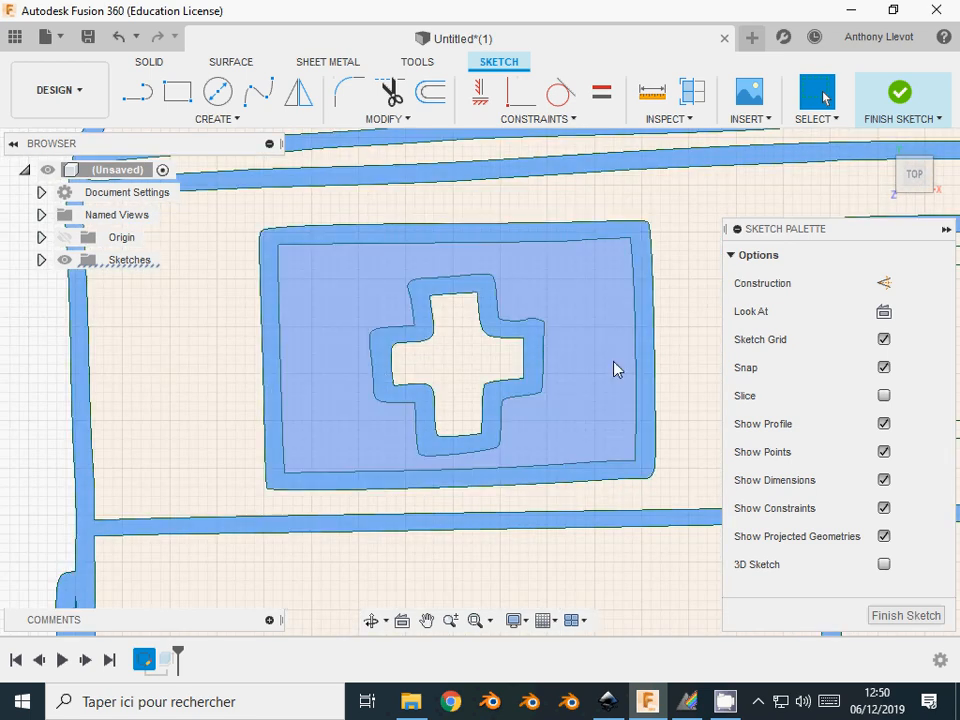
middle_click_drag(614, 362, 147, 396)
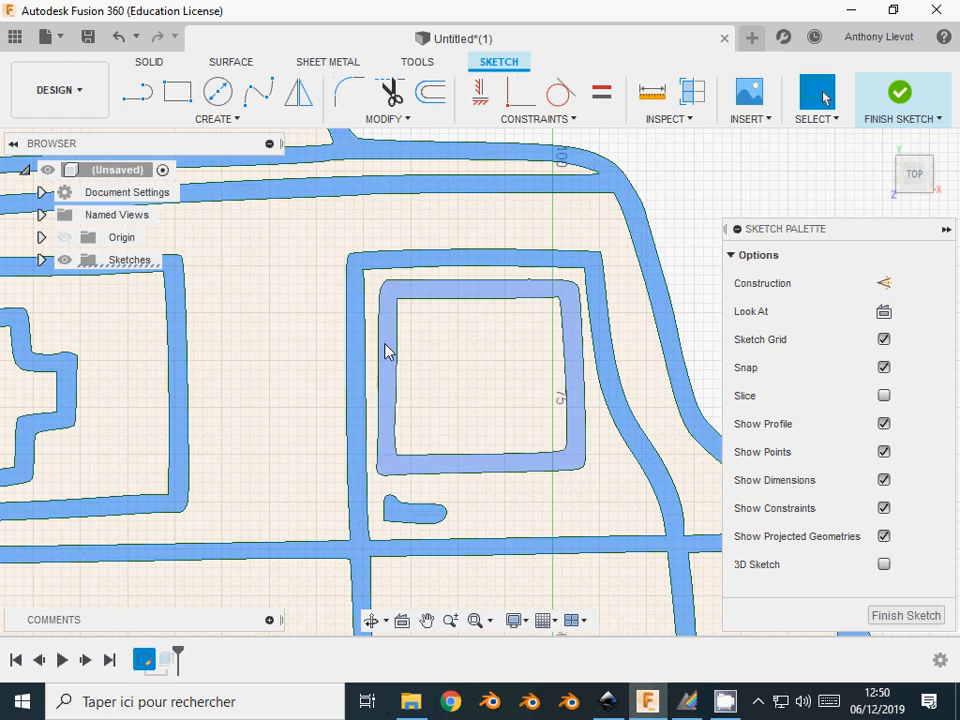
scroll(388, 352, "down", 5)
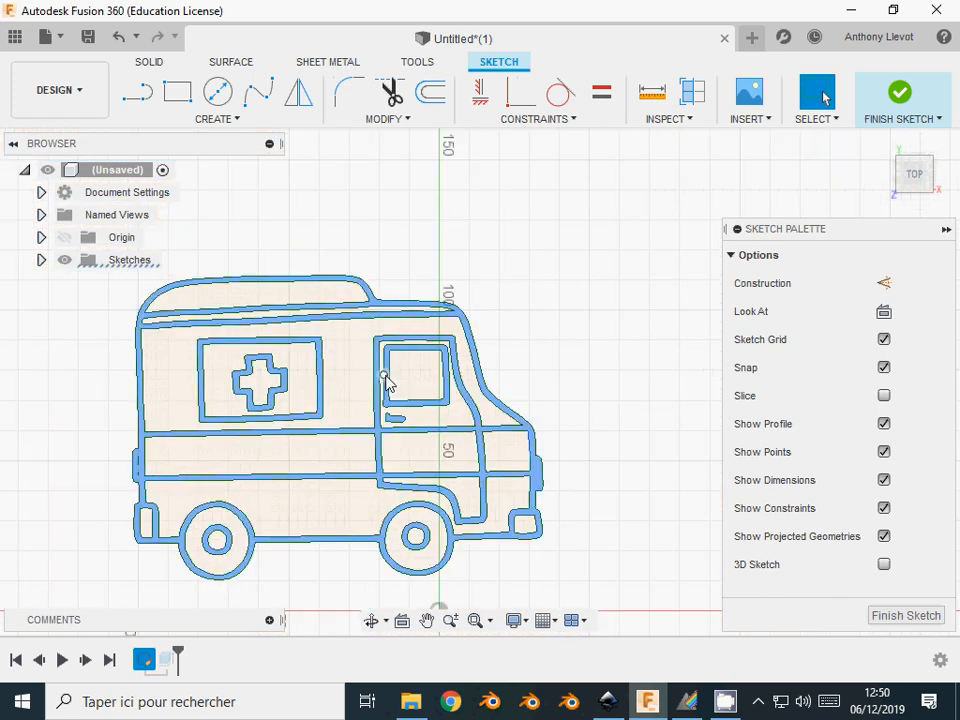
scroll(388, 382, "down", 1)
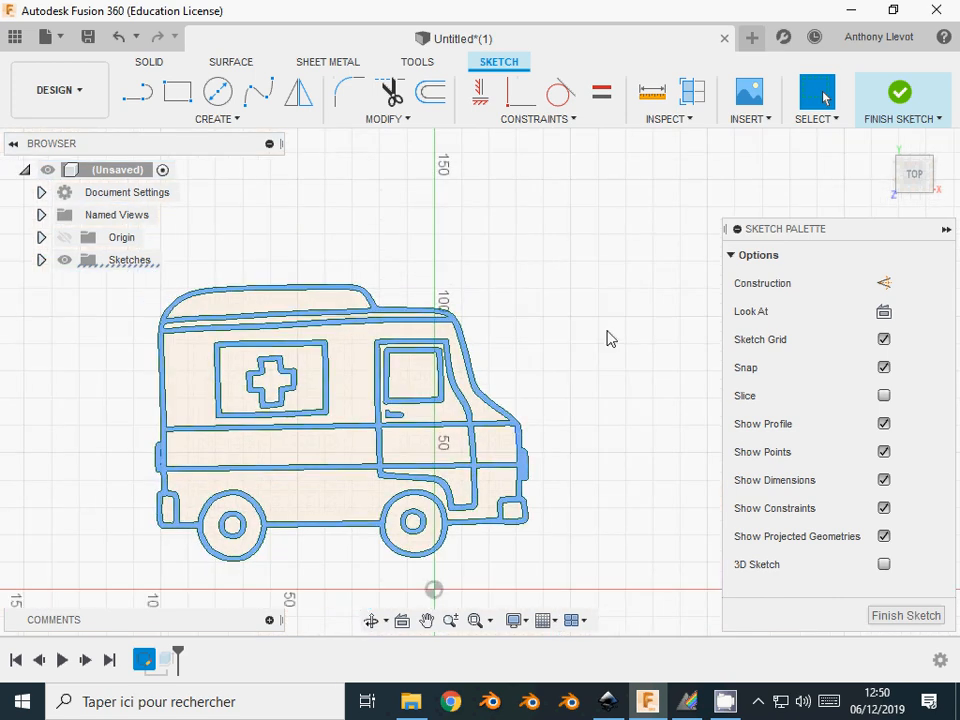
key("e")
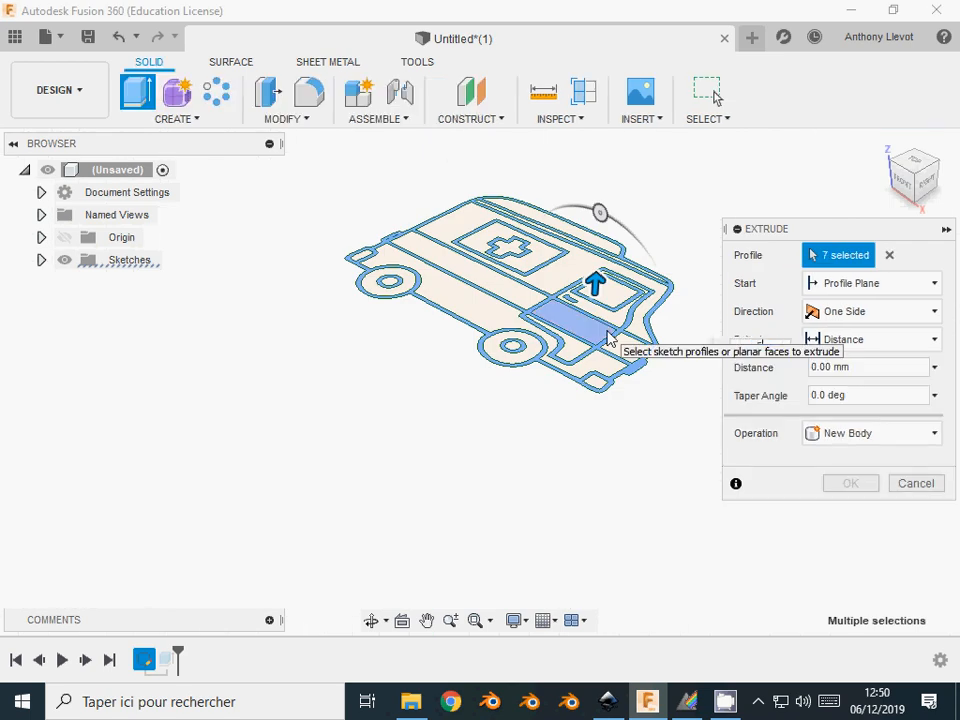
type("5")
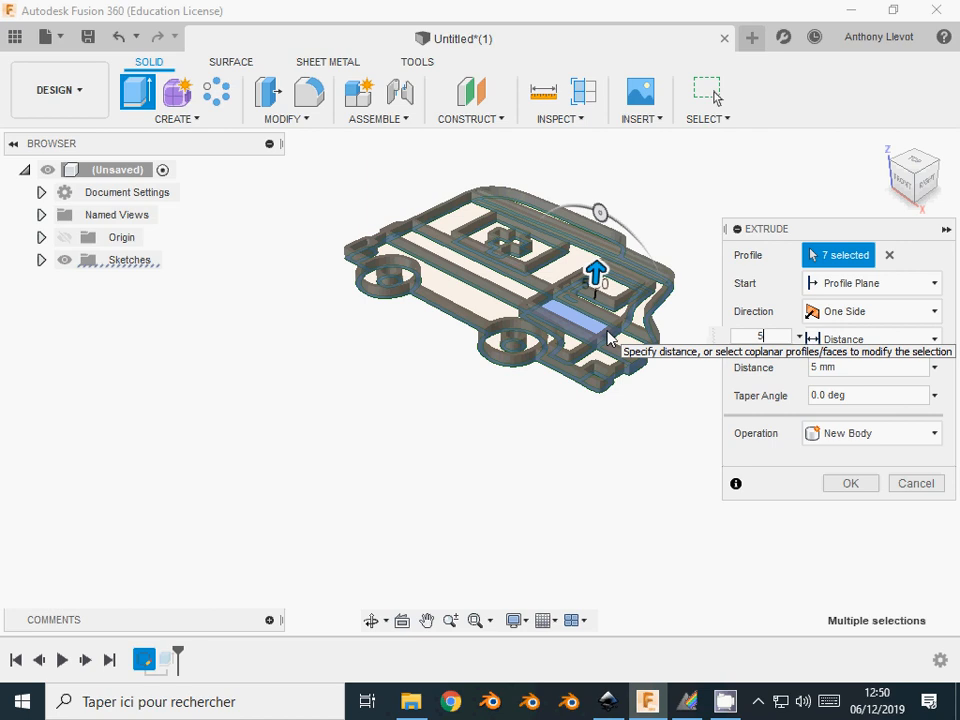
key("Return")
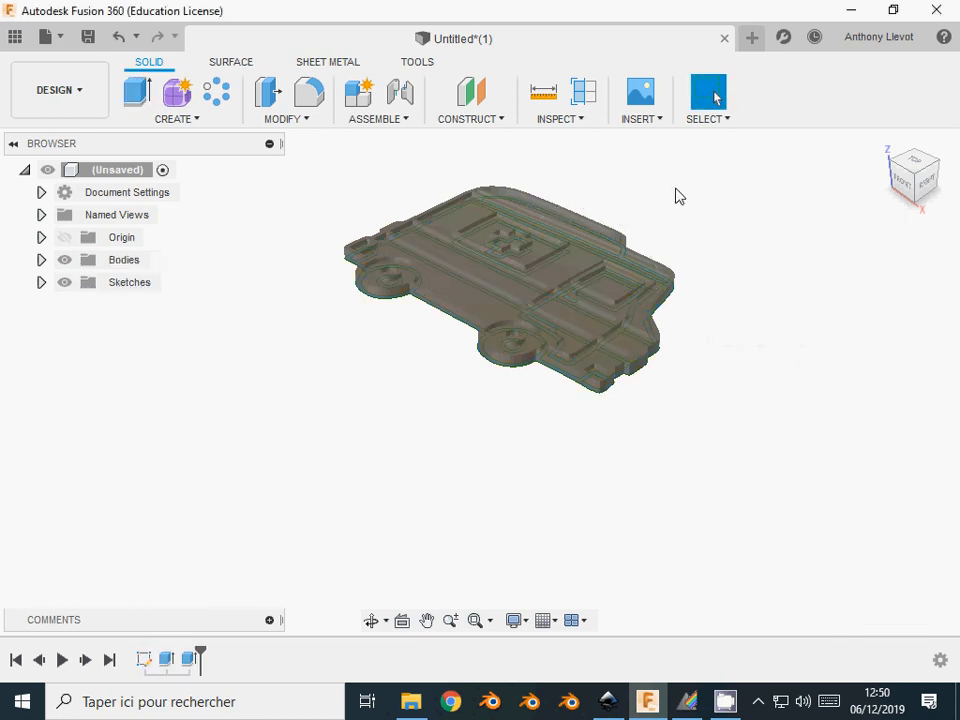
- Reopen the ambulance sketch for editing and insert the SVG file "svg engrenage" into it
mouse_move(514, 379)
middle_mouse_down("shift")
mouse_move(521, 392)
mouse_move(352, 515)
mouse_move(346, 539)
mouse_move(500, 480)
mouse_move(435, 580)
middle_mouse_up("shift")
middle_click_drag(435, 580, 466, 556, "shift")
scroll(447, 588, "down", 2)
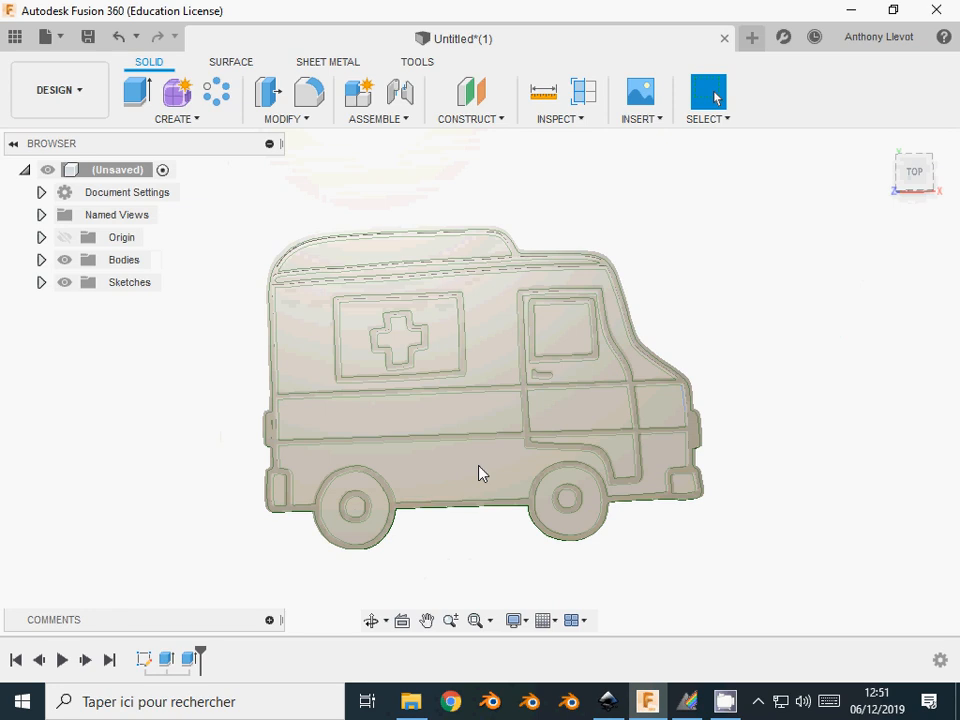
right_click(158, 662)
left_click(178, 490)
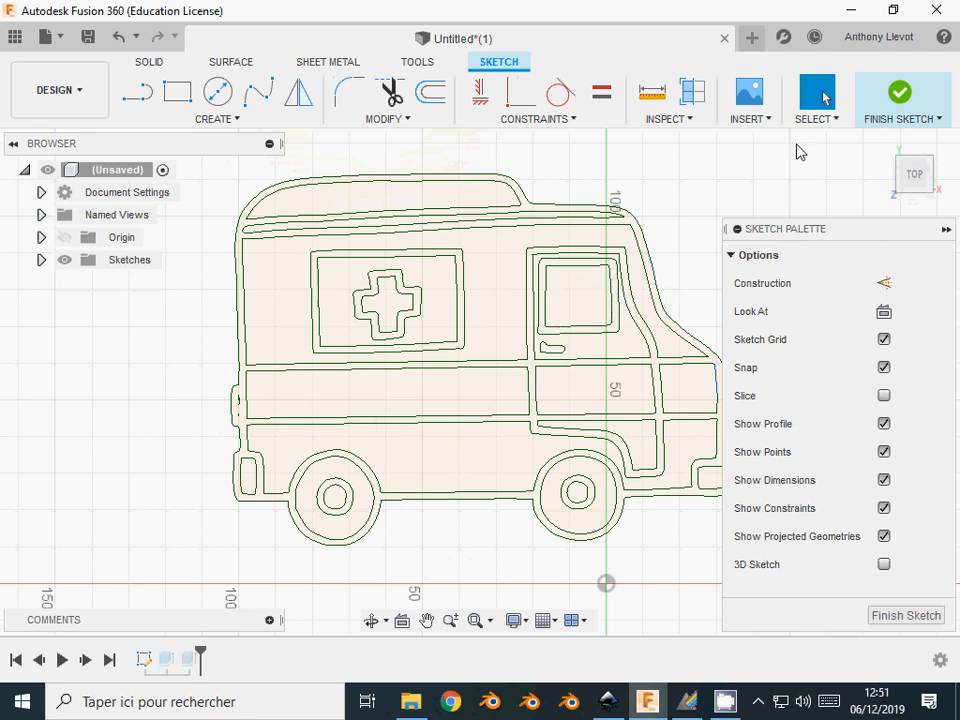
left_click(752, 119)
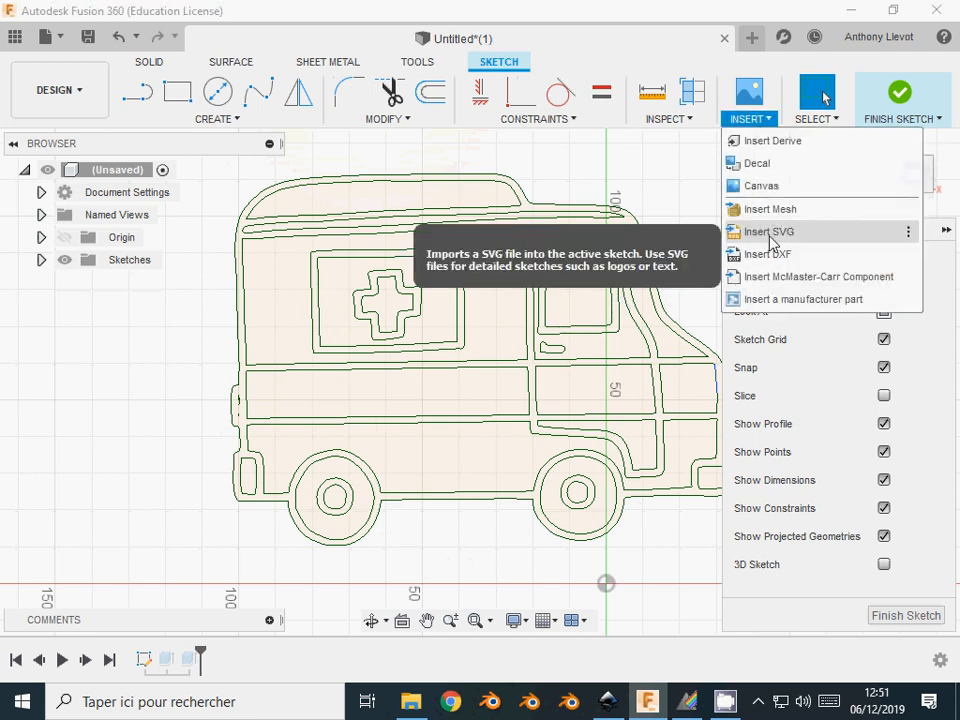
left_click(770, 233)
left_click(826, 256)
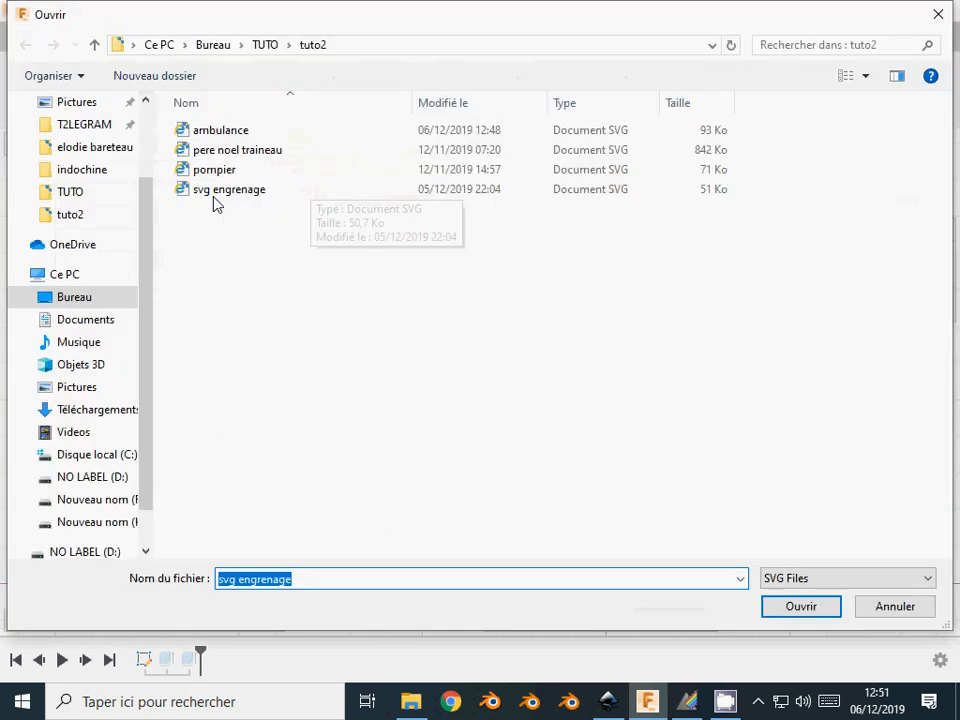
left_click(216, 190)
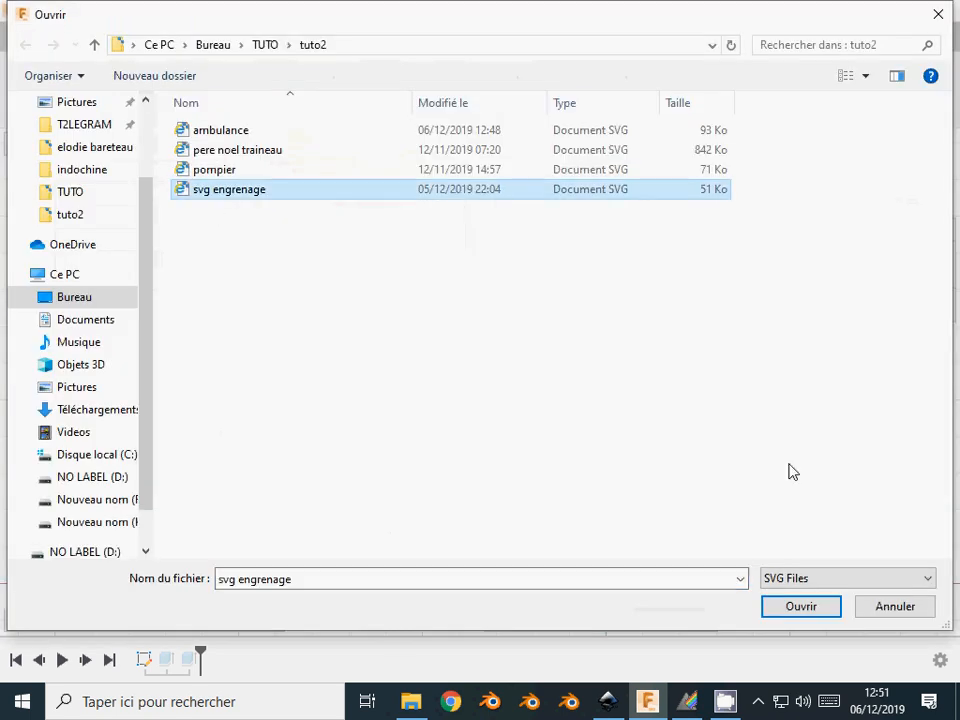
left_click(801, 607)
- Move the inserted gear drawing onto the rear end of the ambulance's roof, rotate it 27.3 degrees, and accept the placement
scroll(367, 345, "down", 5)
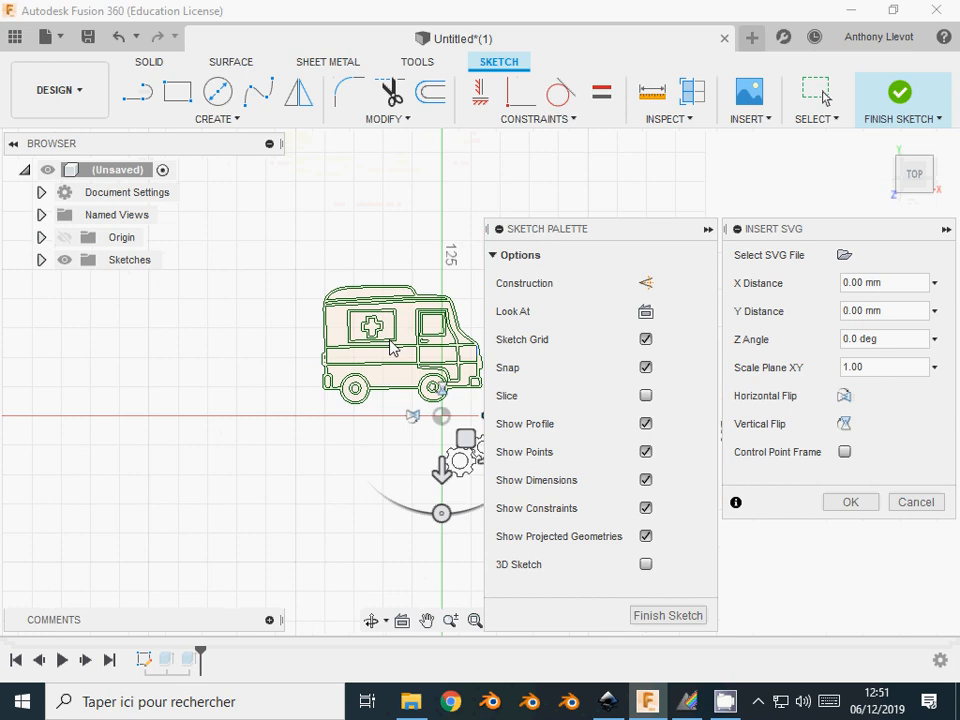
middle_click_drag(390, 345, 345, 497)
left_click_drag(347, 498, 322, 287)
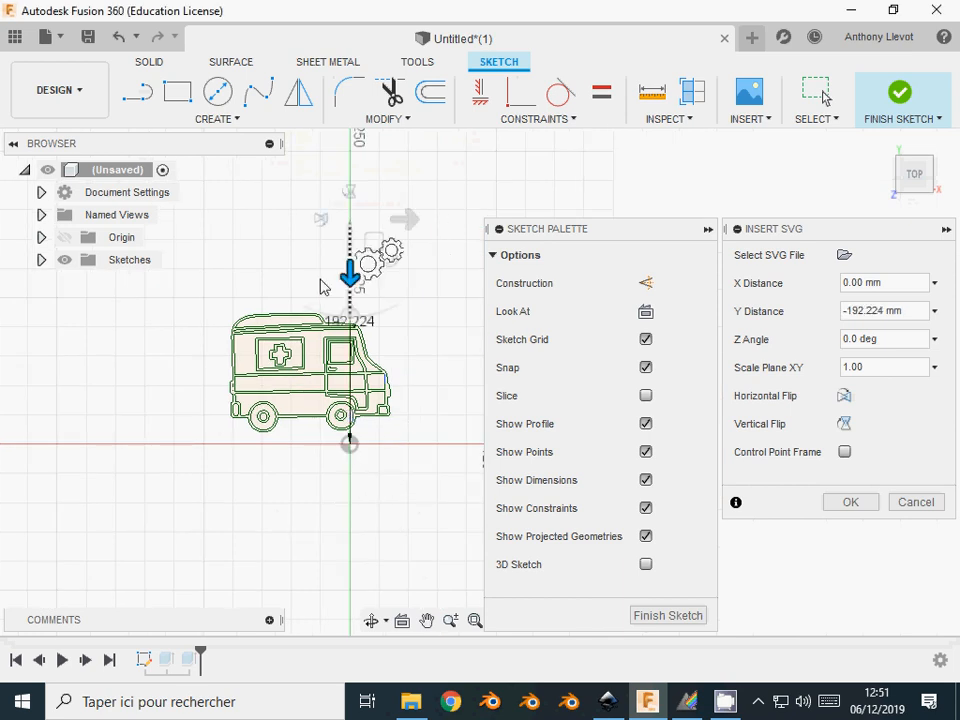
left_click_drag(404, 219, 238, 315)
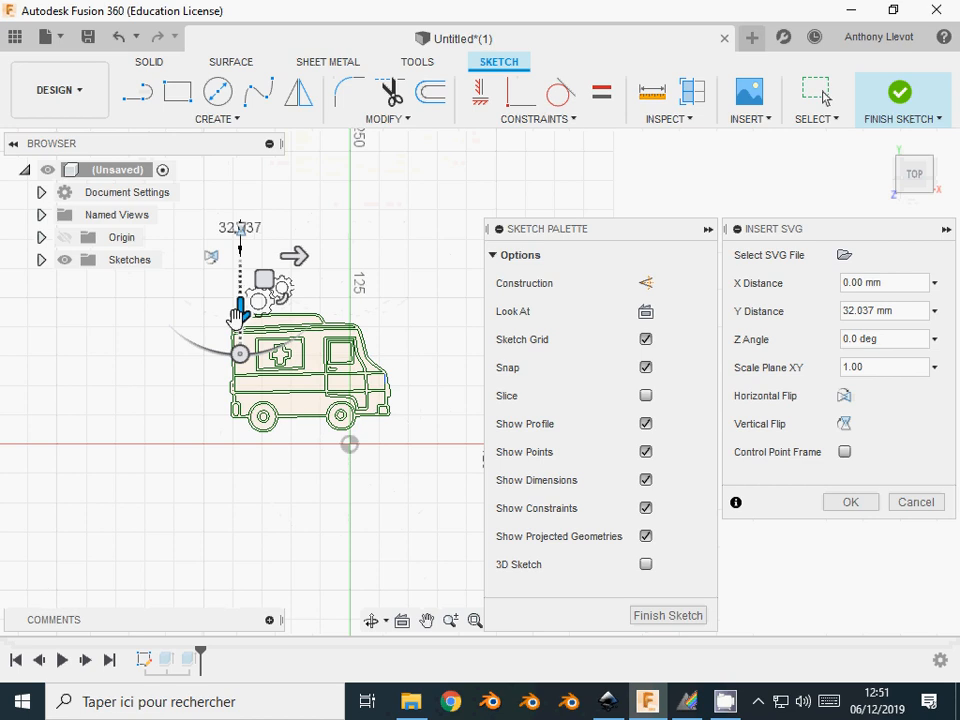
scroll(238, 315, "up", 5)
left_click_drag(243, 298, 186, 298)
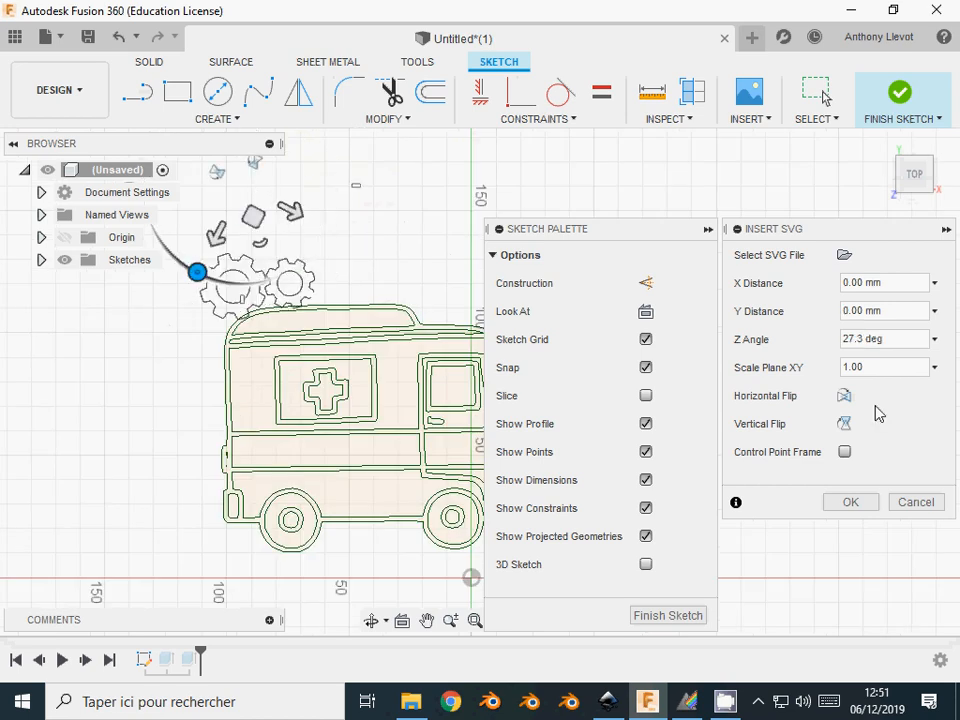
left_click(849, 503)
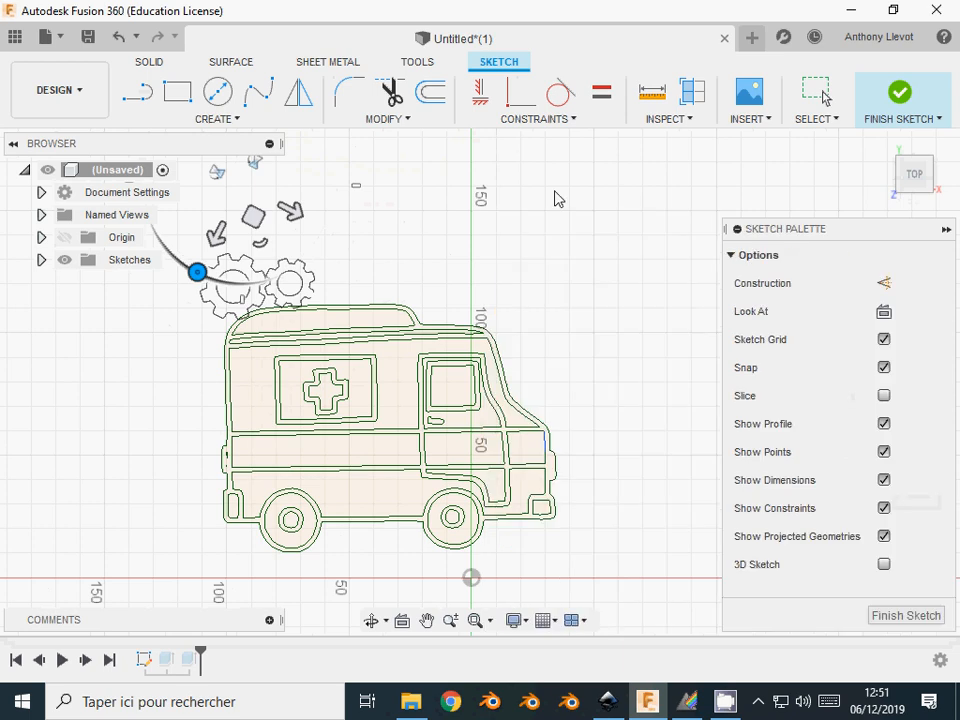
scroll(340, 294, "up", 5)
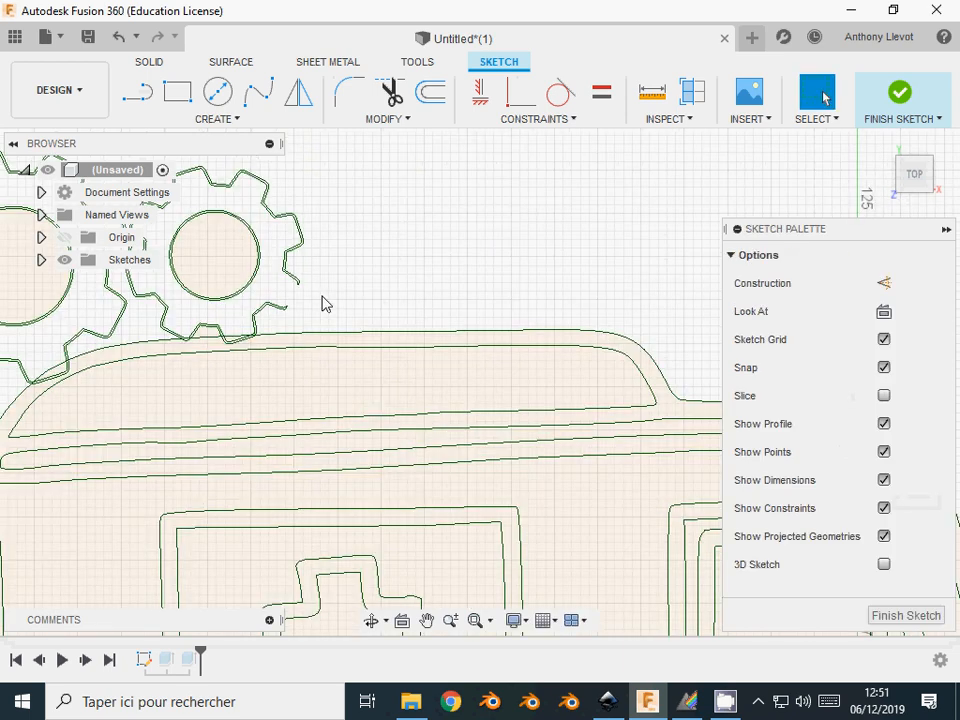
- Draw a line about 2.7 mm long joining the two open ends of the smaller gear's tooth outline to close it
scroll(322, 304, "up", 1)
scroll(316, 305, "up", 2)
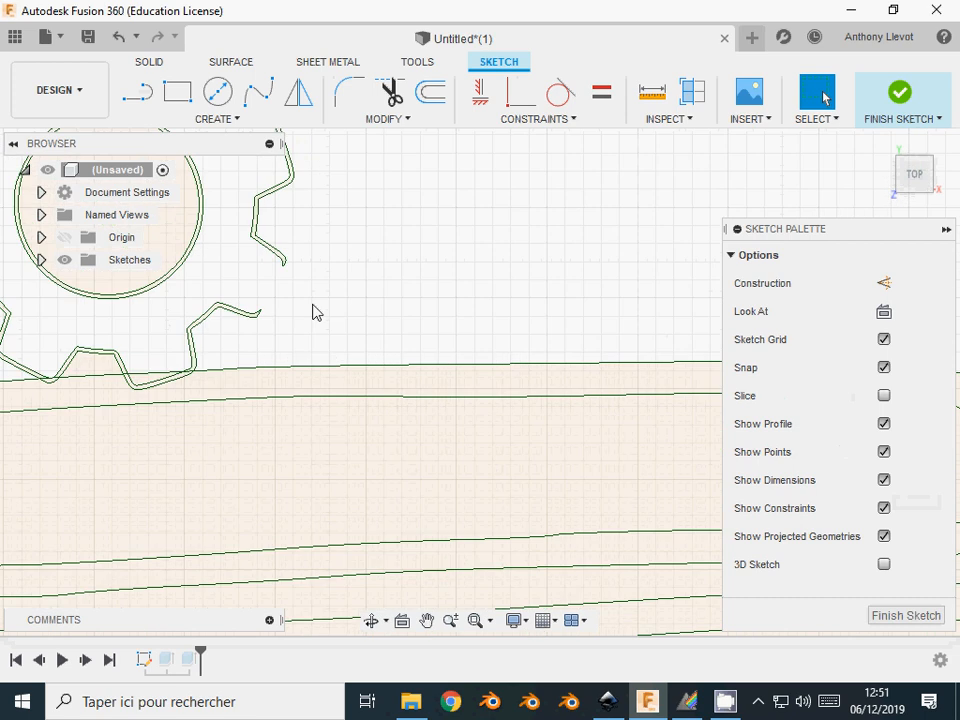
middle_click_drag(313, 312, 443, 313)
scroll(417, 327, "up", 2)
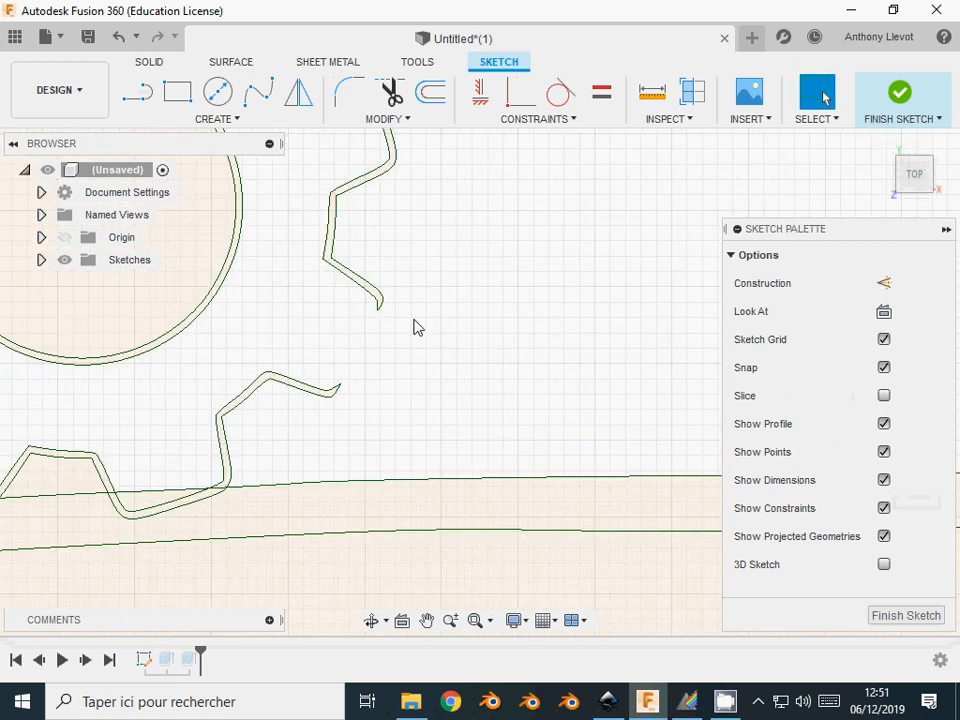
key("l")
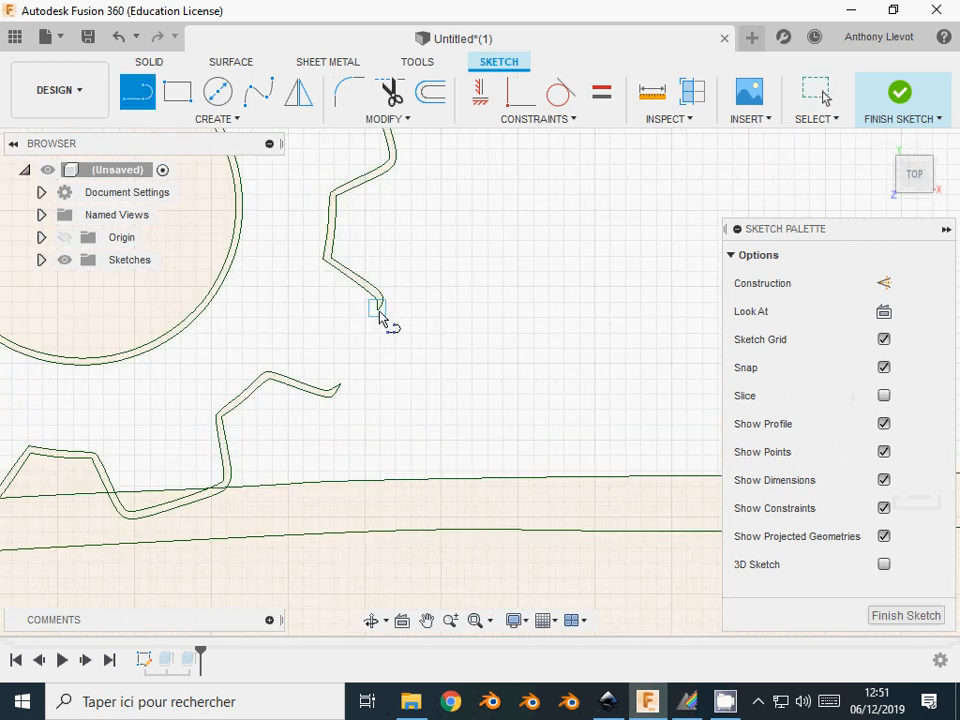
left_click(378, 306)
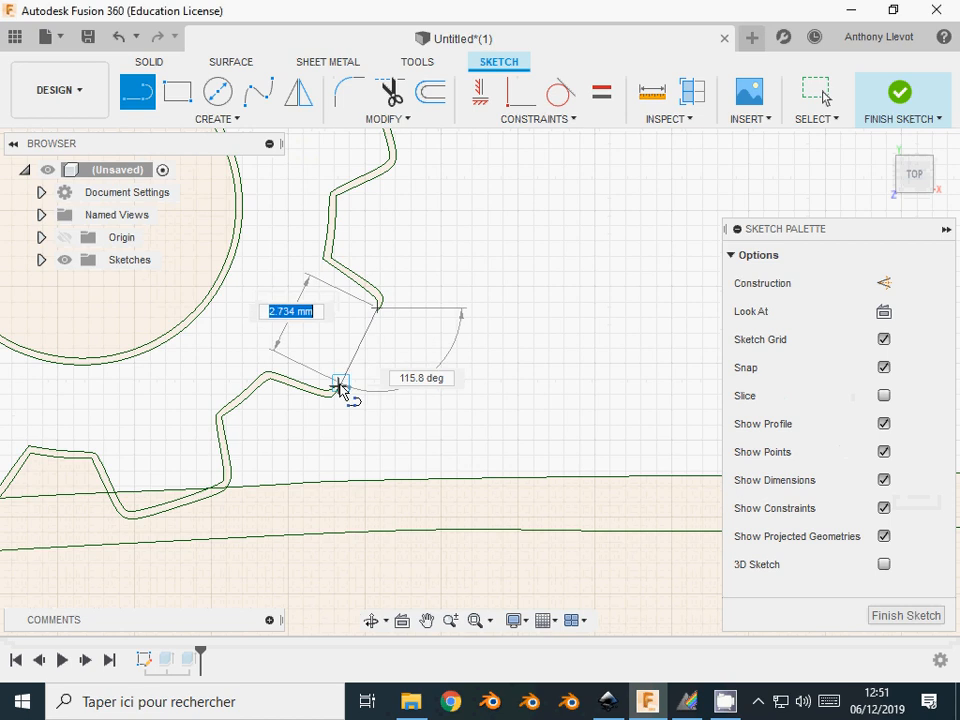
left_click(340, 386)
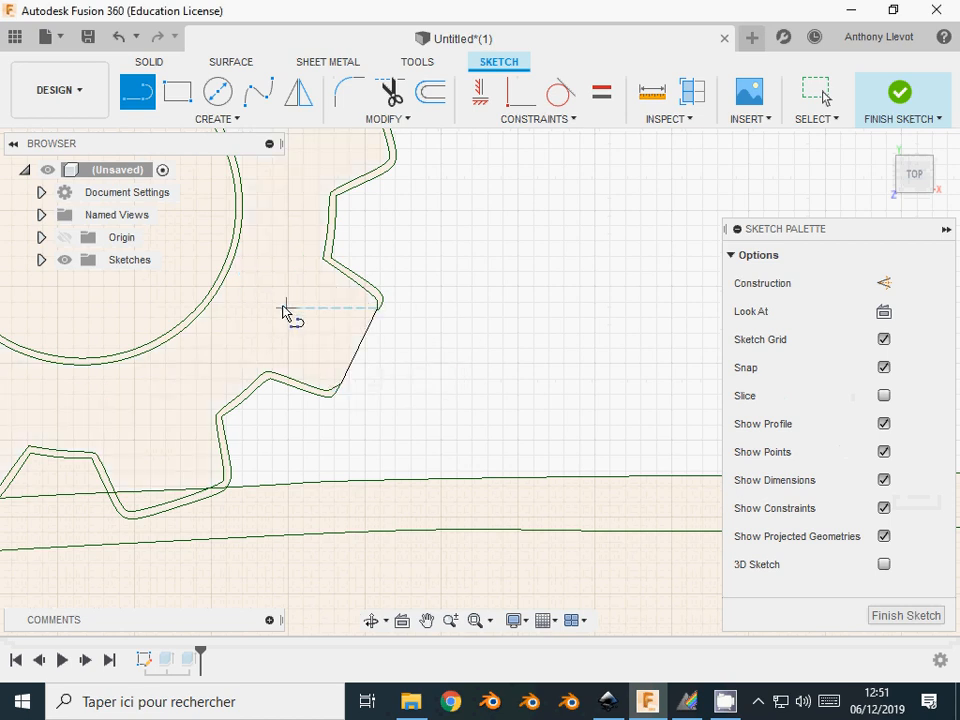
- Trim the arc of the smaller gear's outer hub circle on the side facing away from the larger gear, and select the gear's profile
middle_click_drag(284, 312, 529, 461)
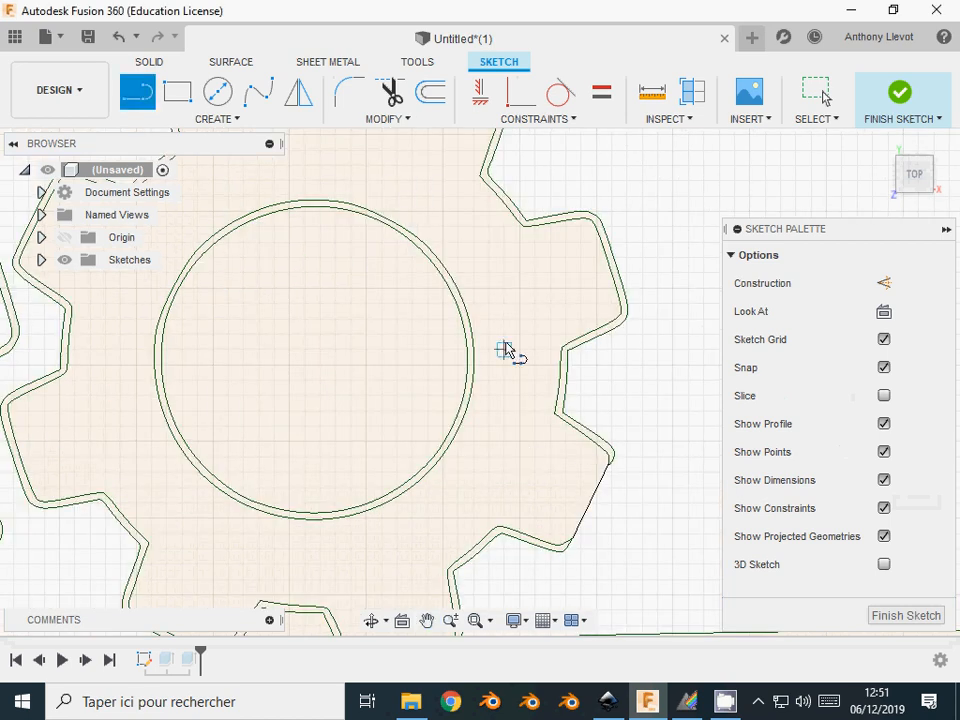
key("t")
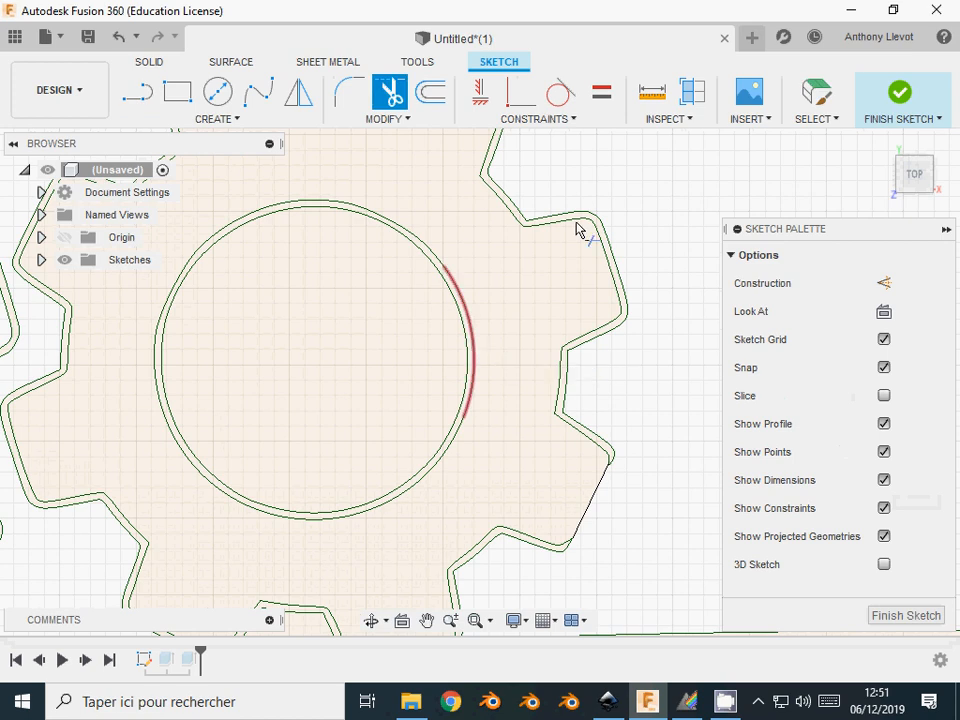
left_click(467, 300)
right_click(368, 350)
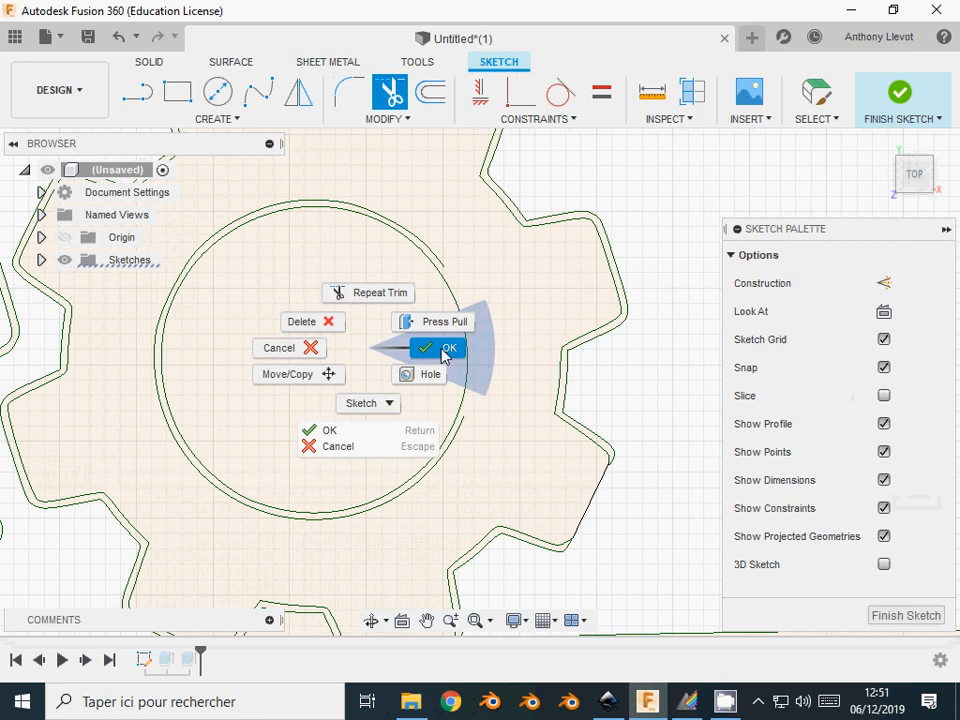
left_click(446, 352)
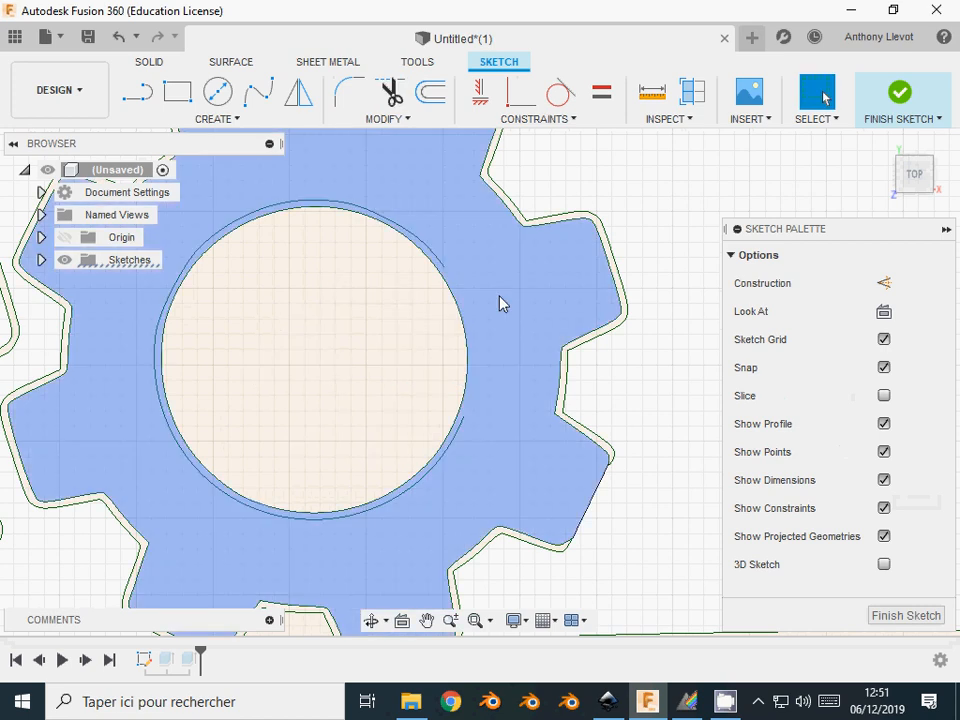
left_click(467, 263)
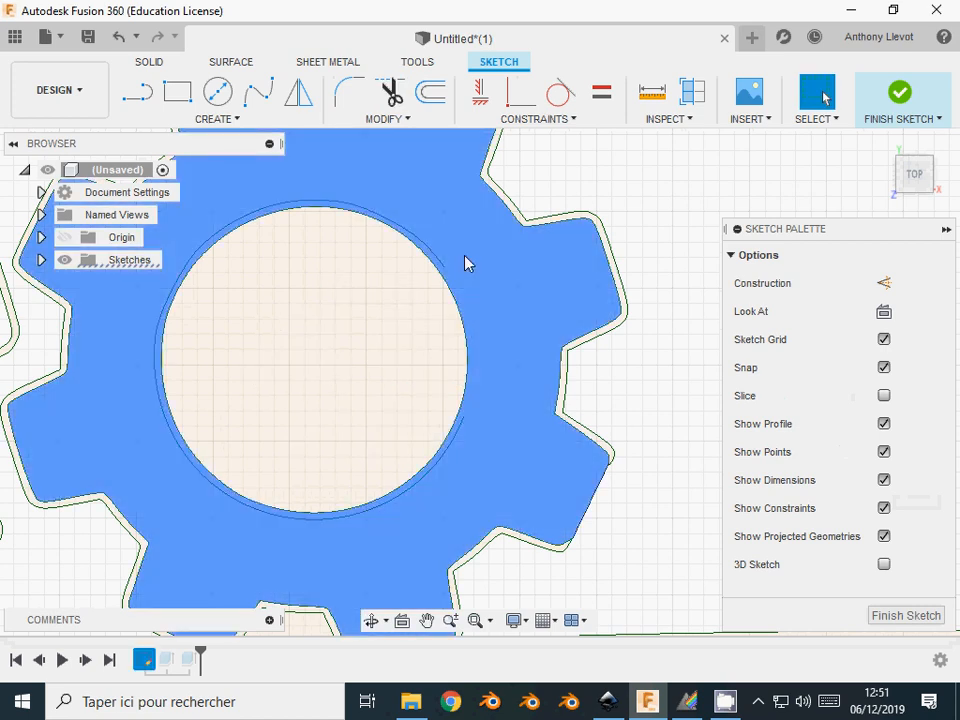
- Trim a short segment of the smaller gear's inner outline in the gap between two teeth
left_click_drag(467, 263, 380, 344)
scroll(380, 344, "up", 3)
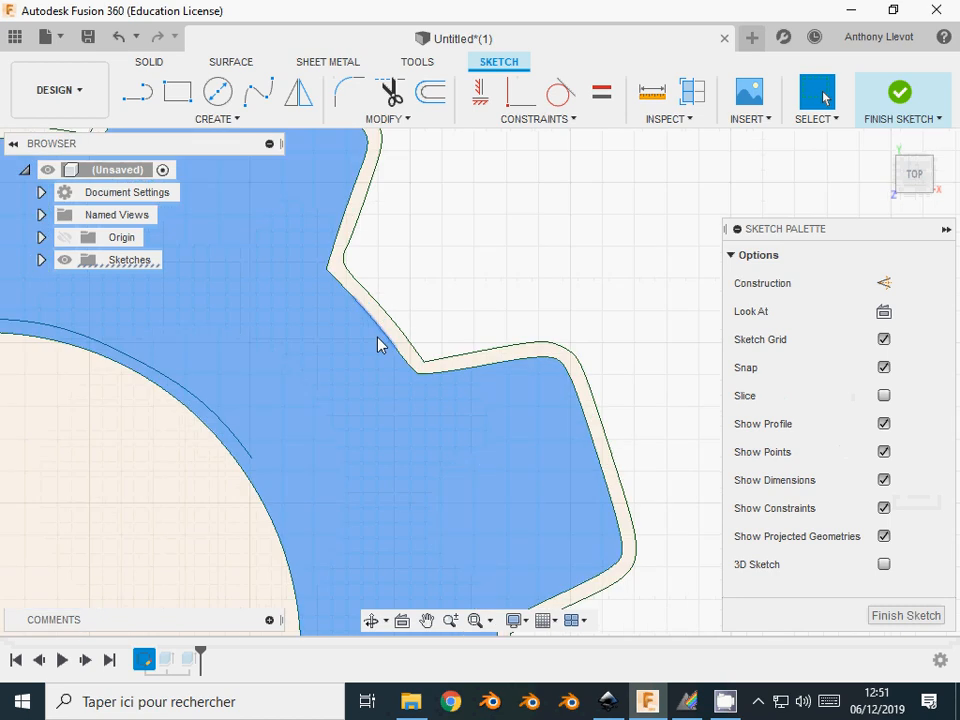
key("t")
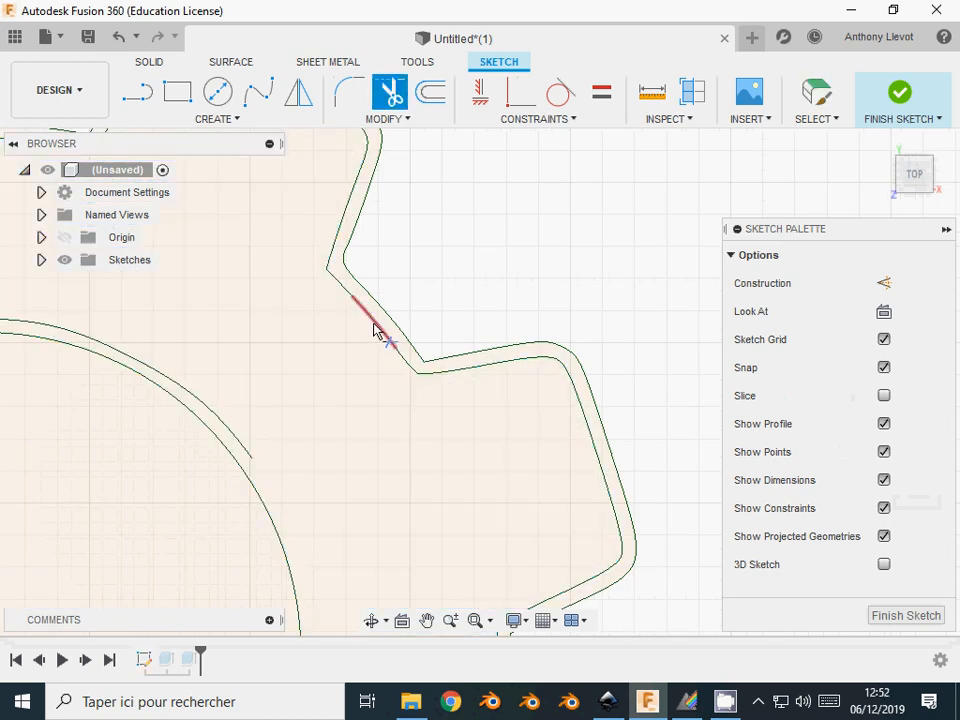
left_click(376, 329)
left_click(383, 323)
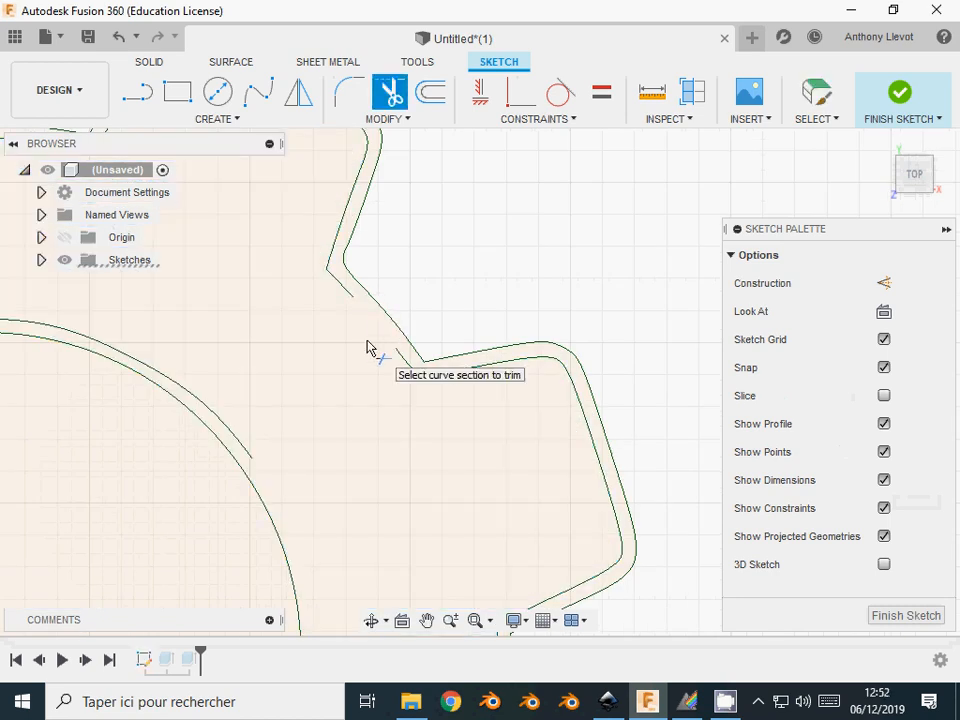
right_click(322, 352)
left_click(398, 356)
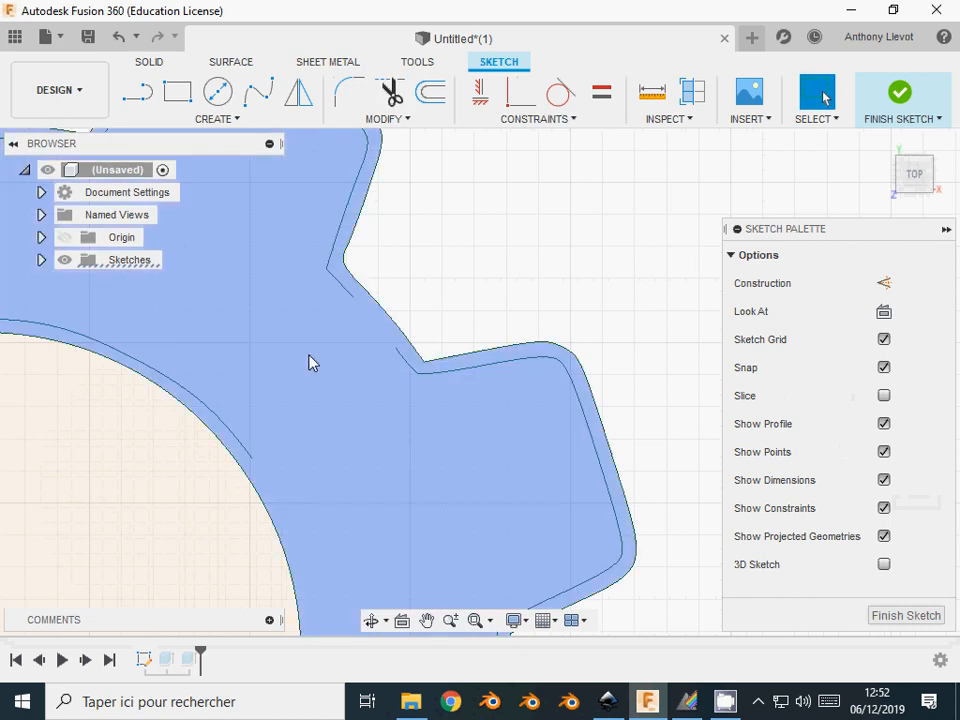
- Select the smaller gear's profile together with the tooth tip that overlaps the ambulance roof
scroll(310, 363, "down", 5)
mouse_move(310, 363)
middle_mouse_down()
mouse_move(431, 368)
mouse_move(449, 210)
middle_mouse_up()
scroll(460, 525, "up", 5)
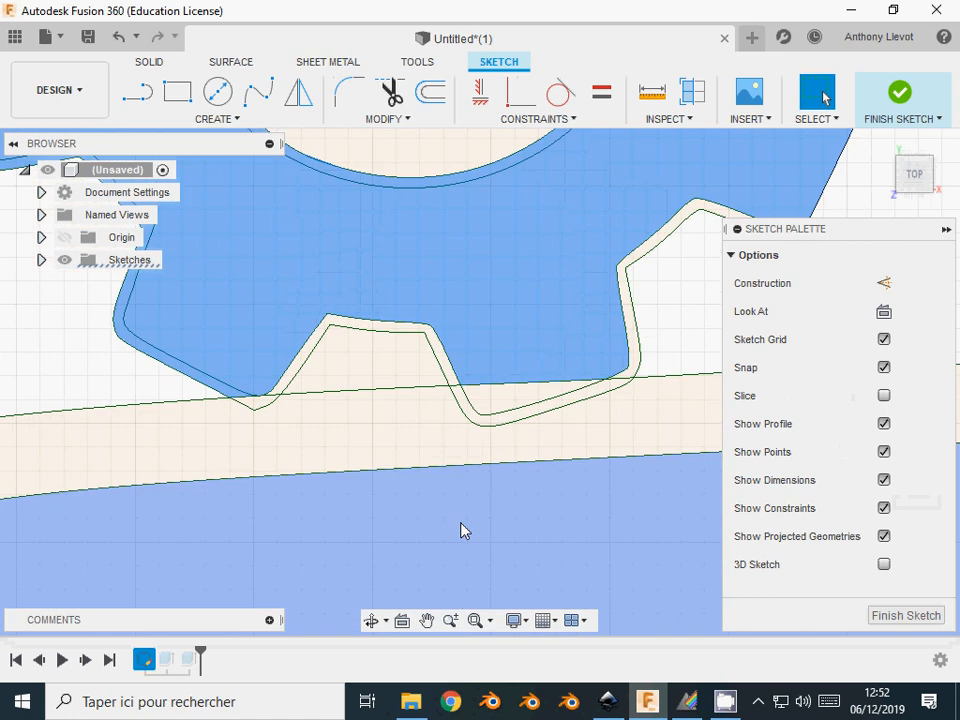
left_click(492, 385)
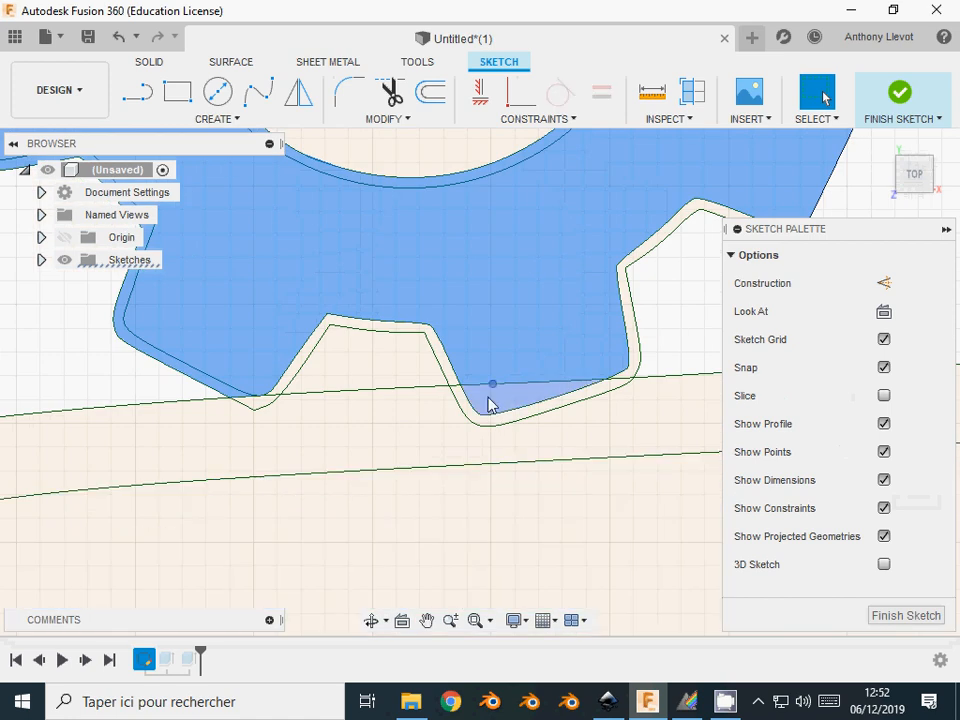
- Draw a line joining the two open ends of the larger gear's tooth outline to close it
middle_click_drag(108, 333, 636, 413)
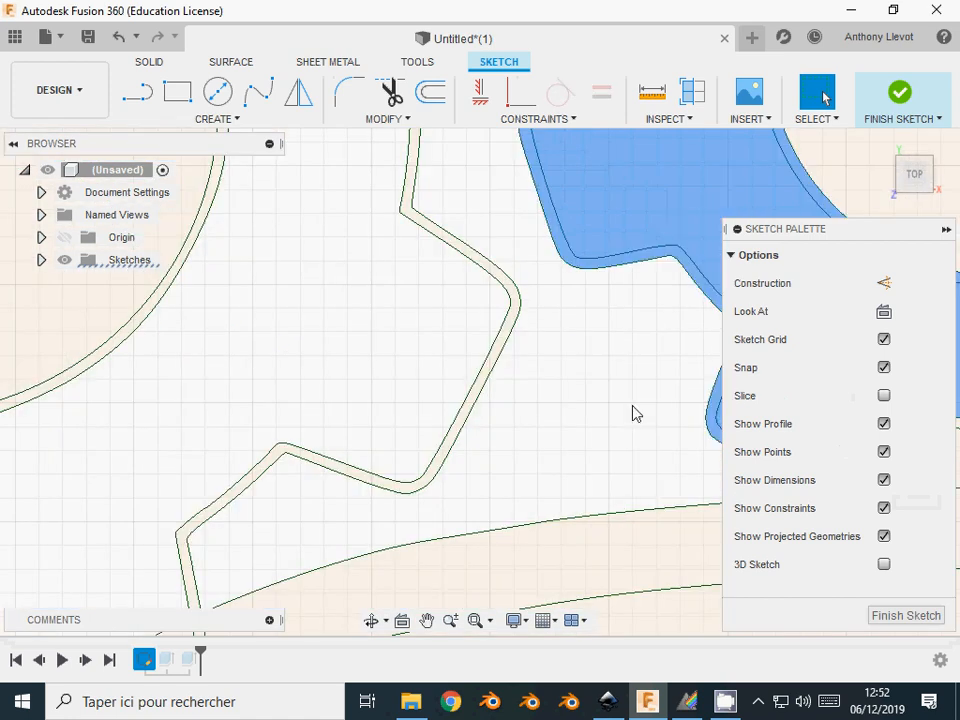
scroll(397, 400, "down", 3)
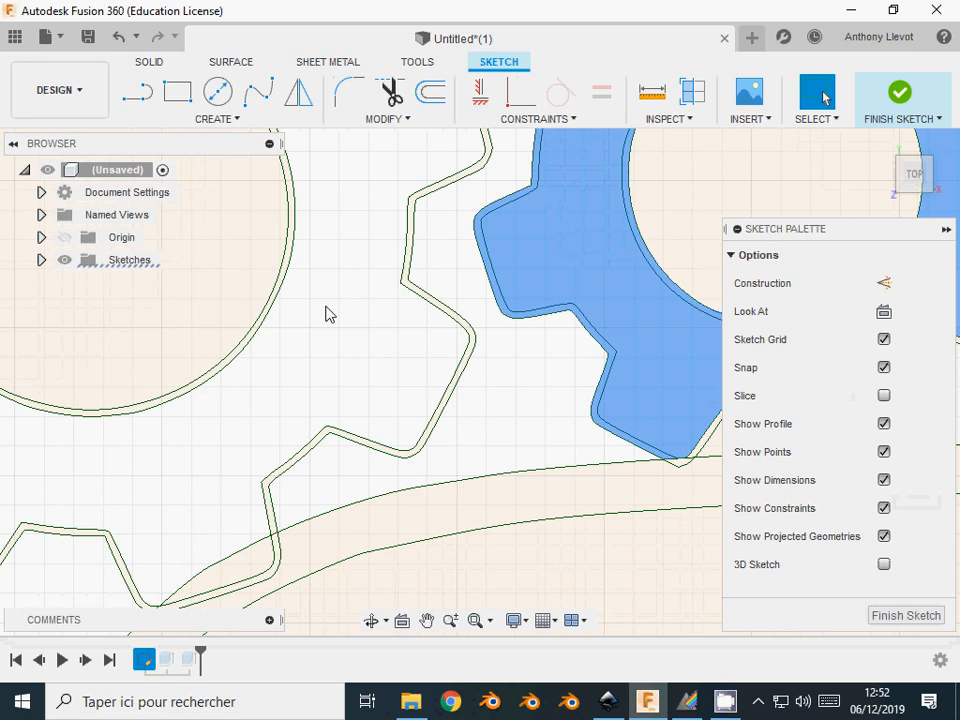
scroll(348, 272, "down", 3)
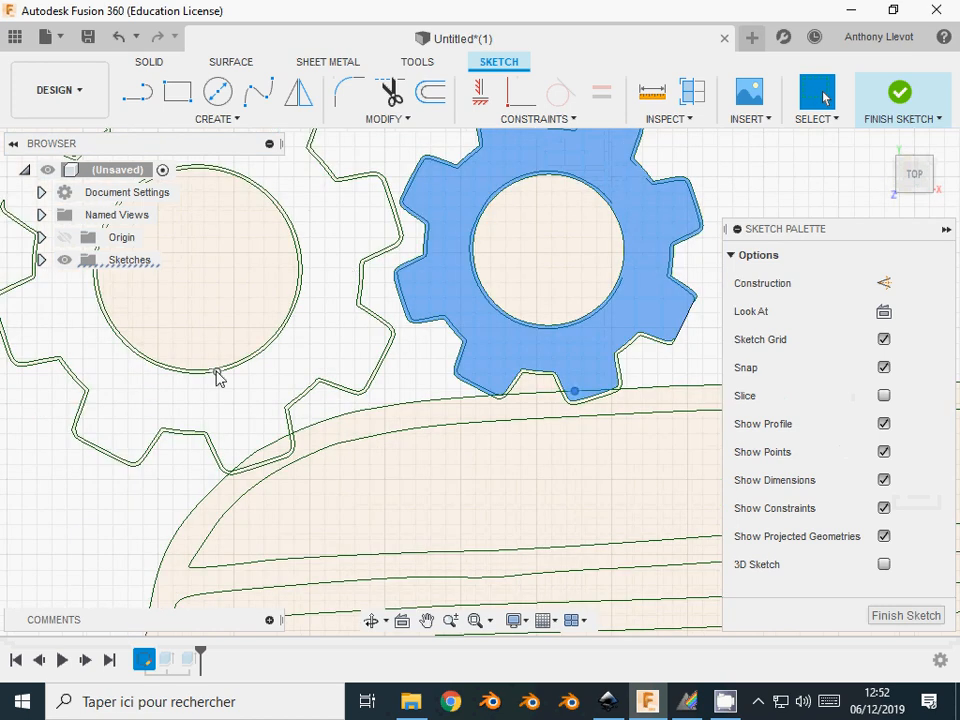
middle_click_drag(216, 371, 444, 579)
scroll(231, 415, "up", 3)
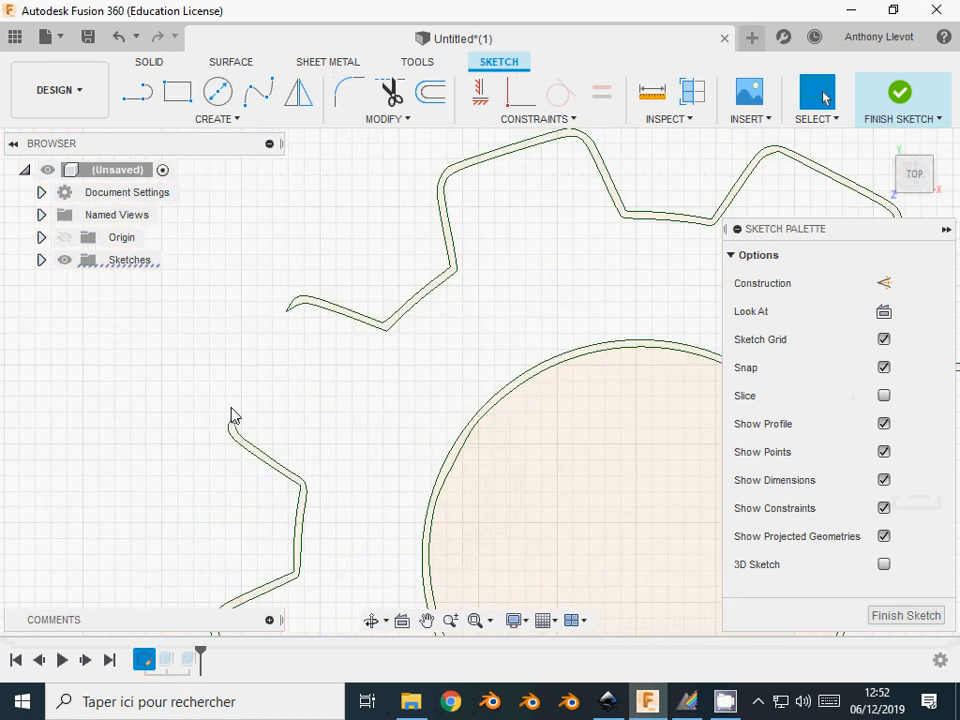
key("l")
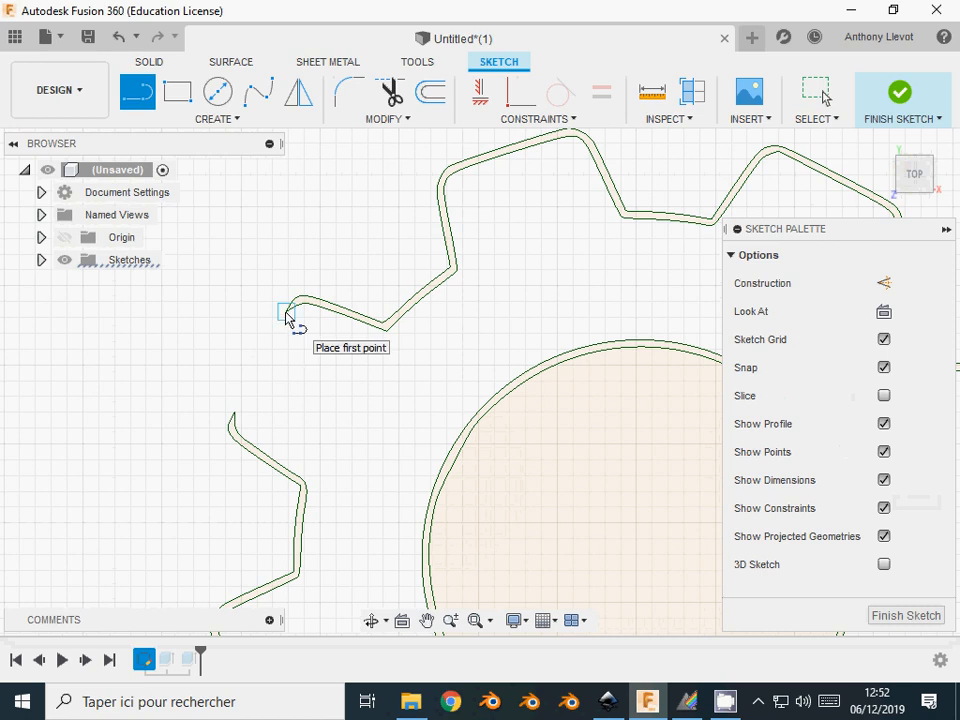
left_click(287, 311)
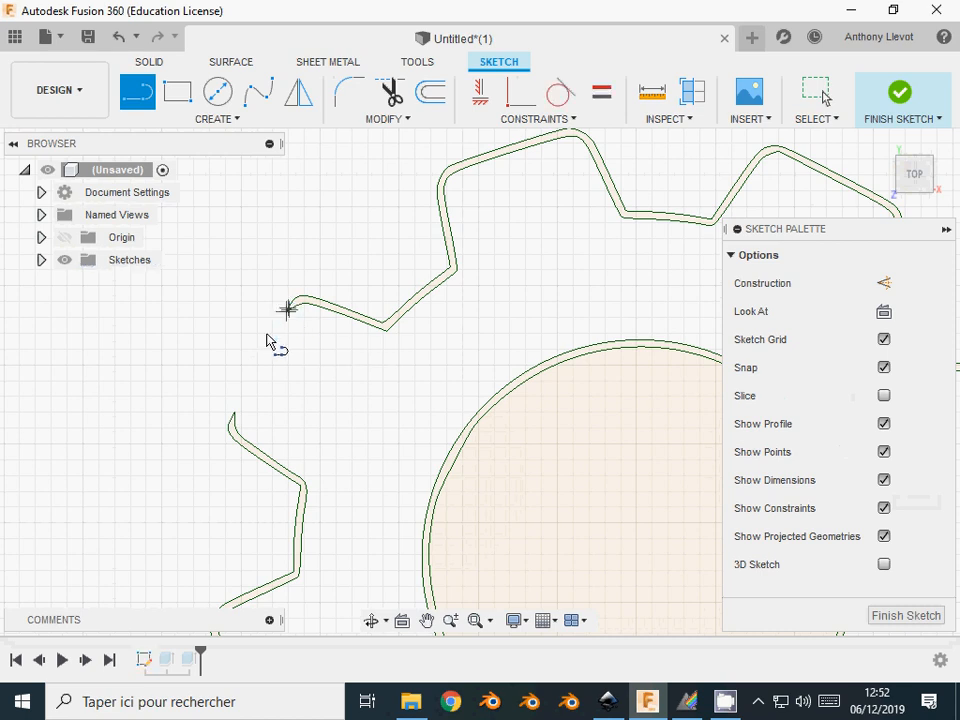
left_click(234, 413)
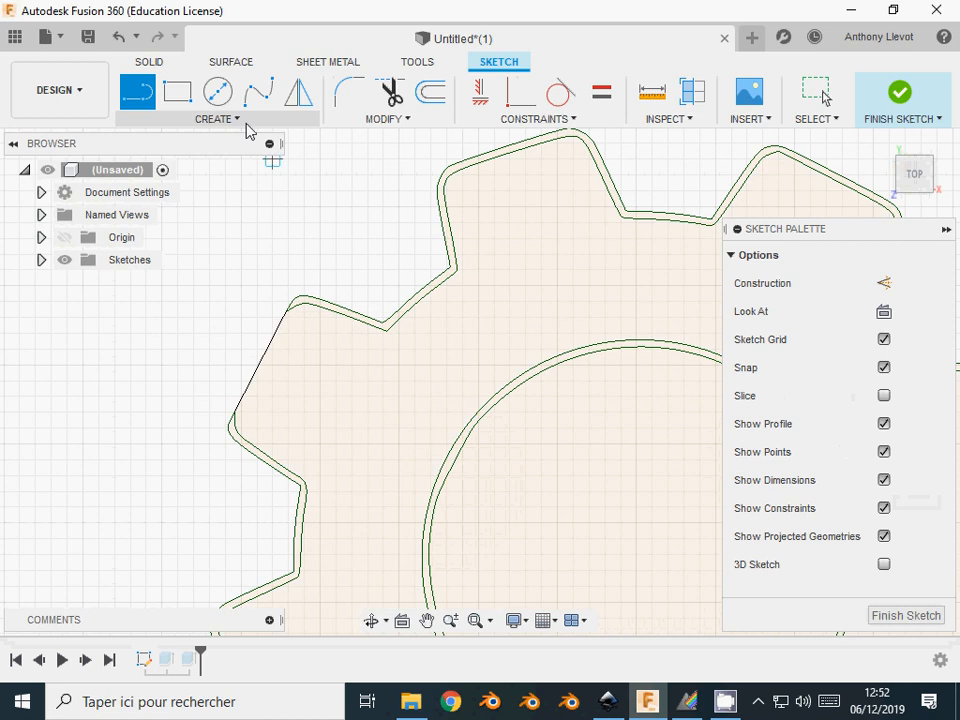
left_click(215, 120)
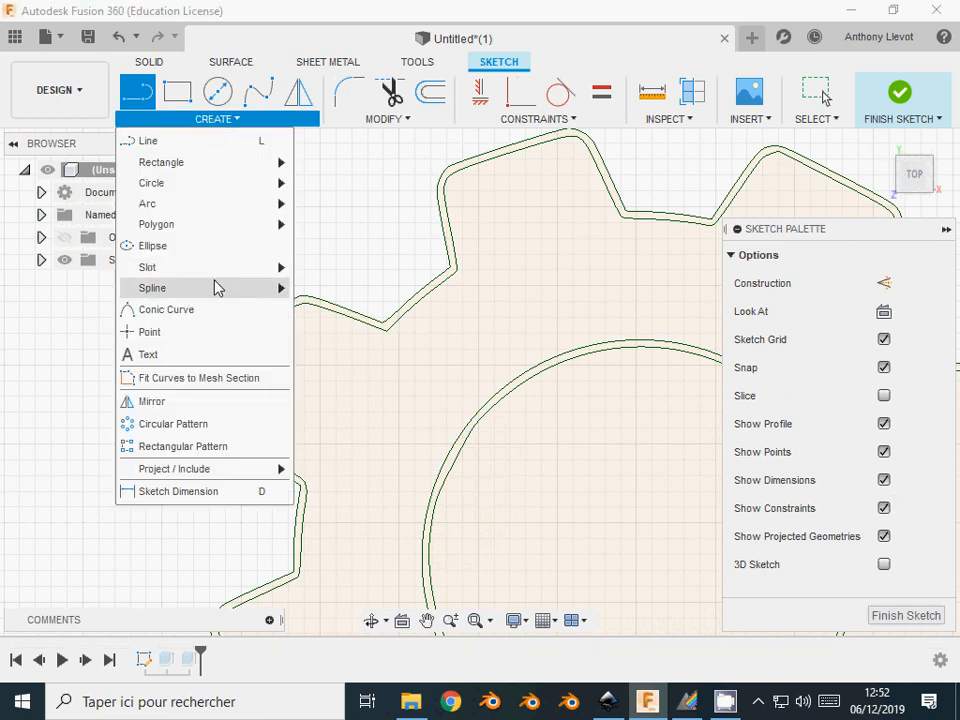
mouse_move(220, 291)
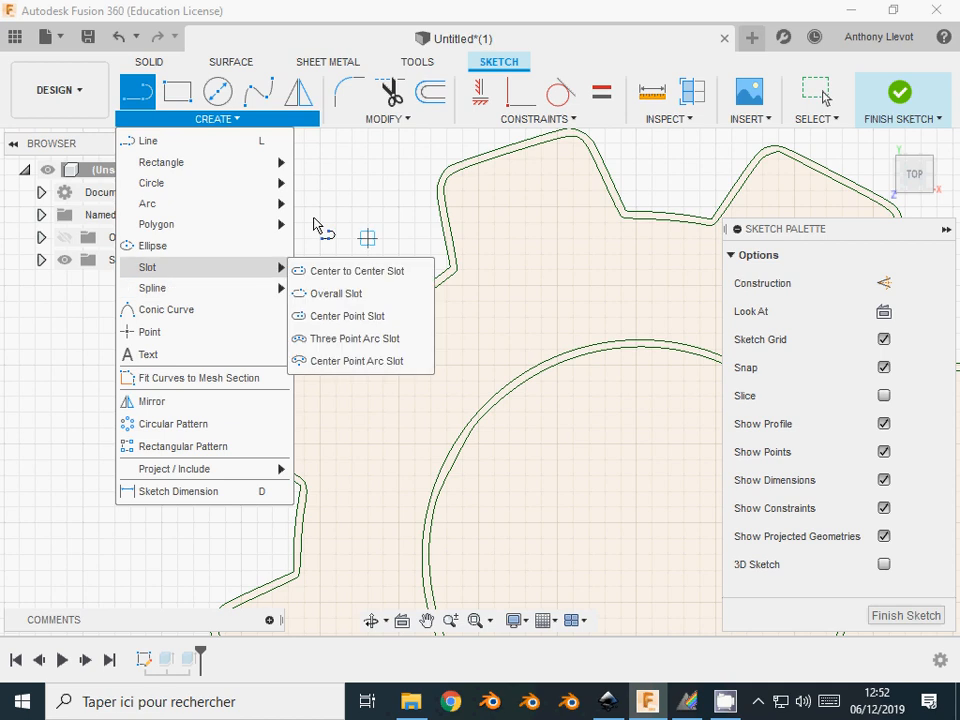
right_click(333, 422)
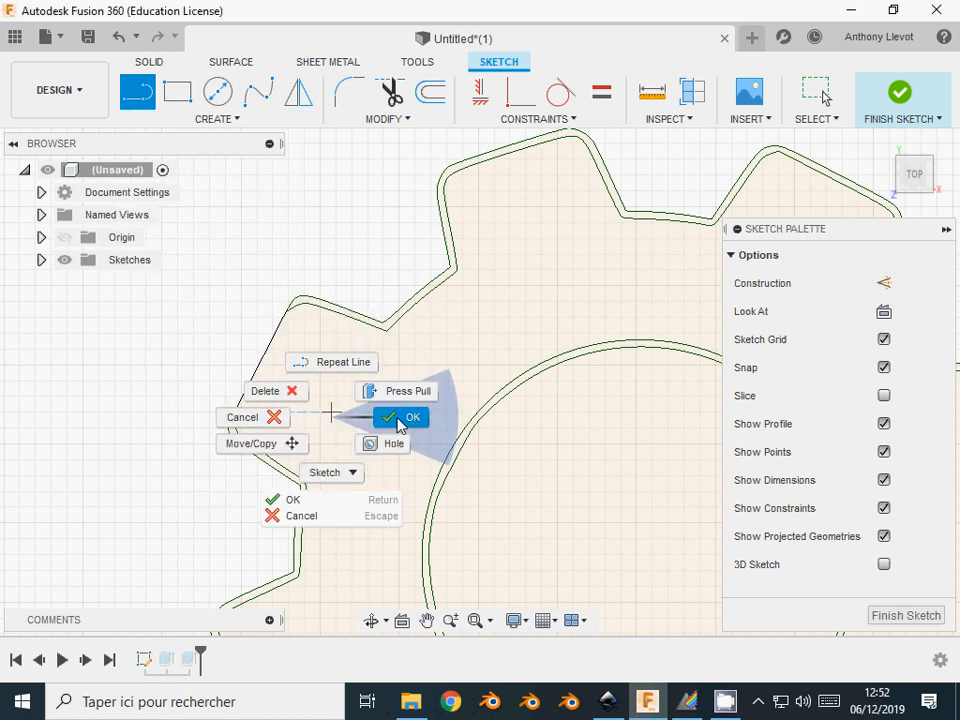
left_click(399, 420)
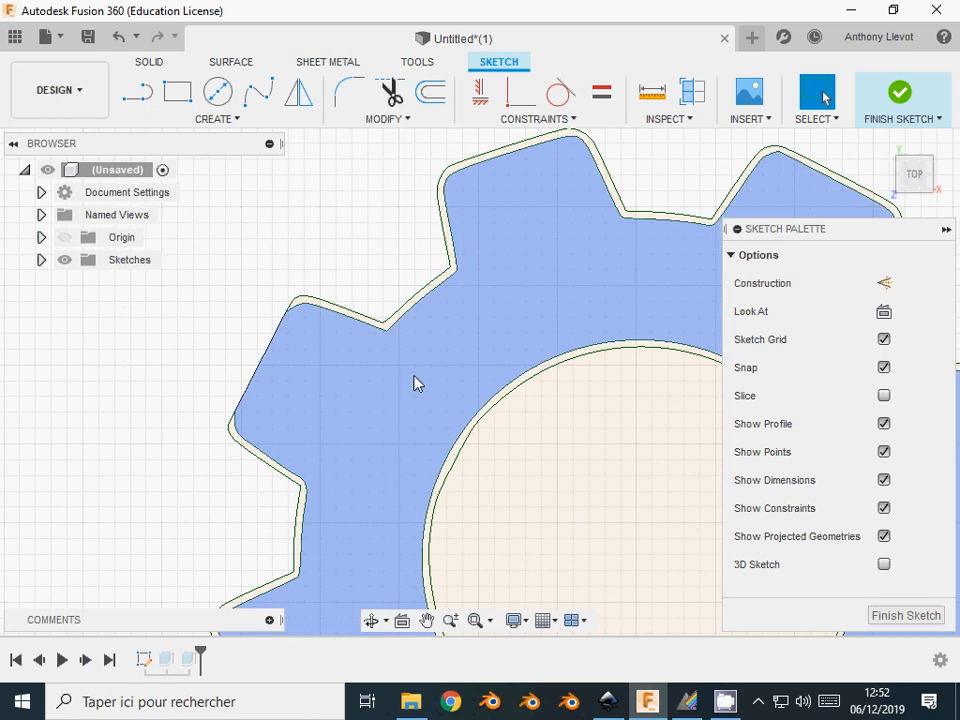
- Select the larger gear's toothed profile and its tooth tip overlapping the ambulance's rear roof corner
left_click(418, 383)
scroll(484, 360, "down", 5)
scroll(483, 360, "down", 3)
middle_click_drag(555, 304, 330, 266)
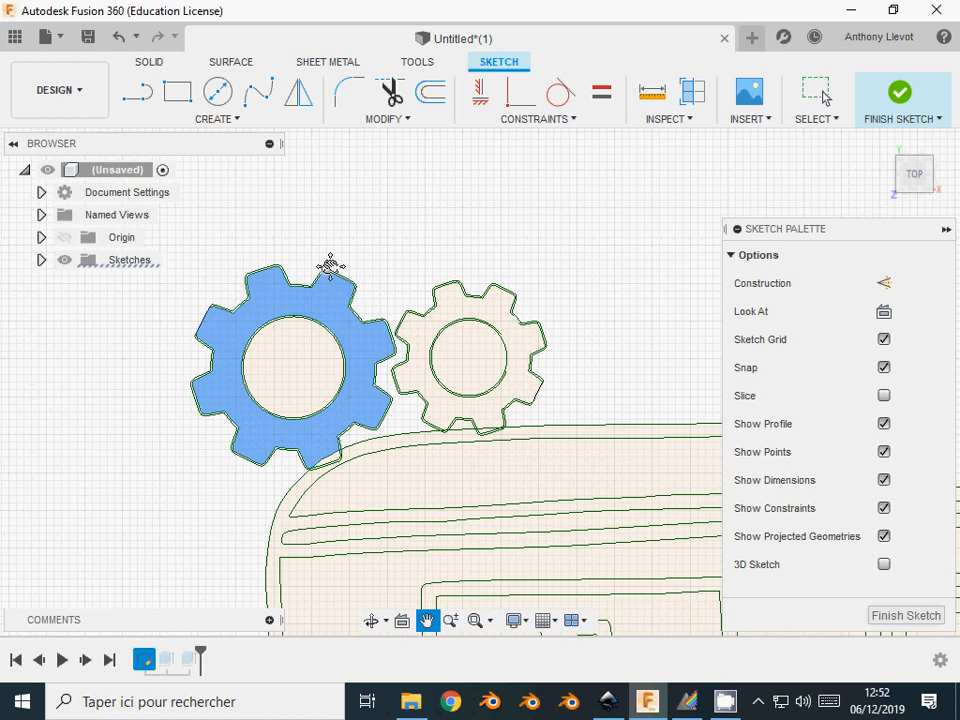
scroll(312, 462, "up", 5)
left_click(408, 420, "ctrl")
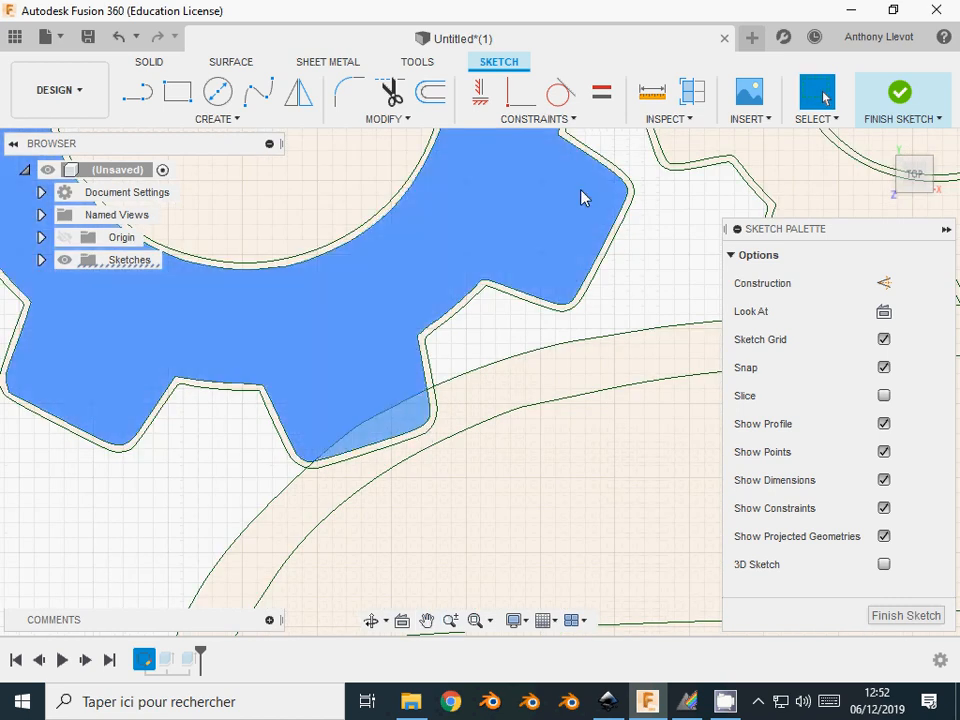
- Add the smaller gear's profile and its tooth tip overlapping the roof to the selection
middle_click_drag(689, 160, 406, 298)
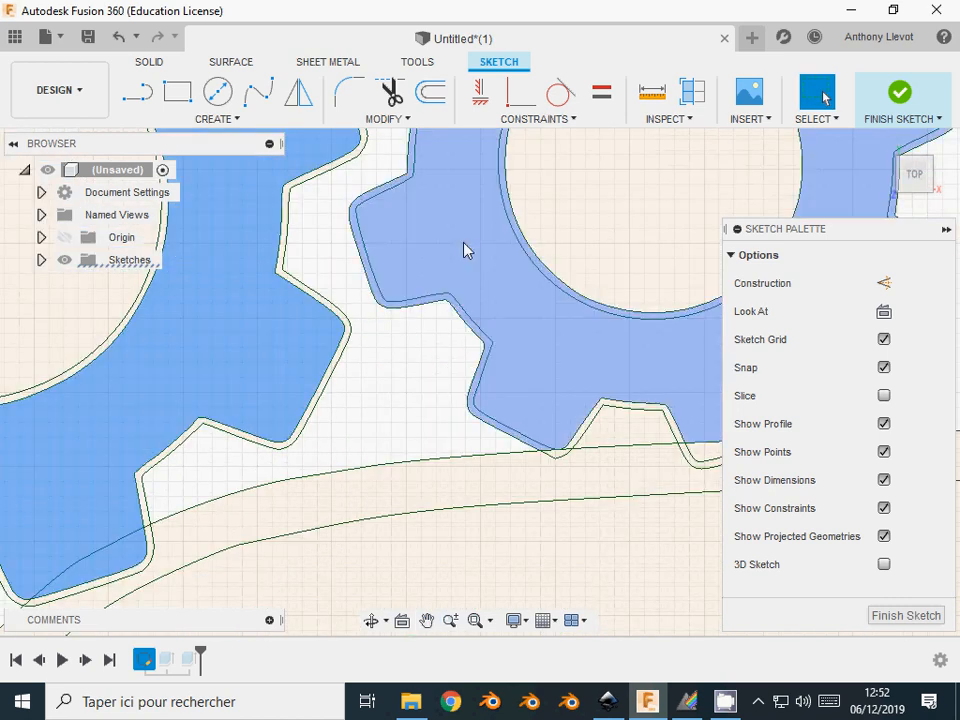
left_click(464, 250, "ctrl")
middle_click_drag(563, 338, 251, 273)
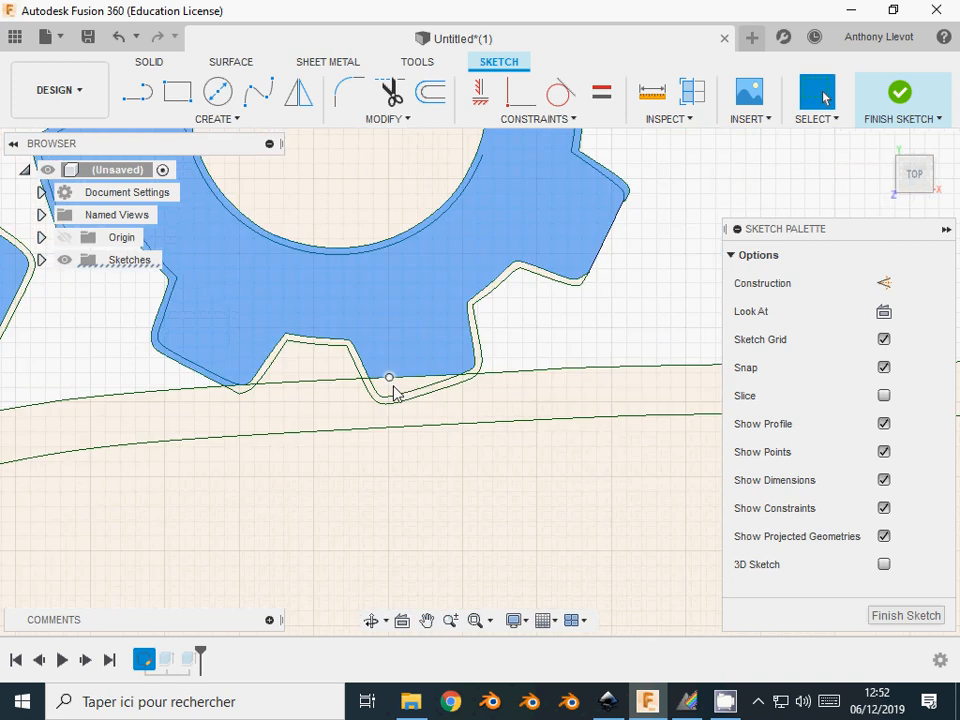
scroll(205, 443, "down", 3)
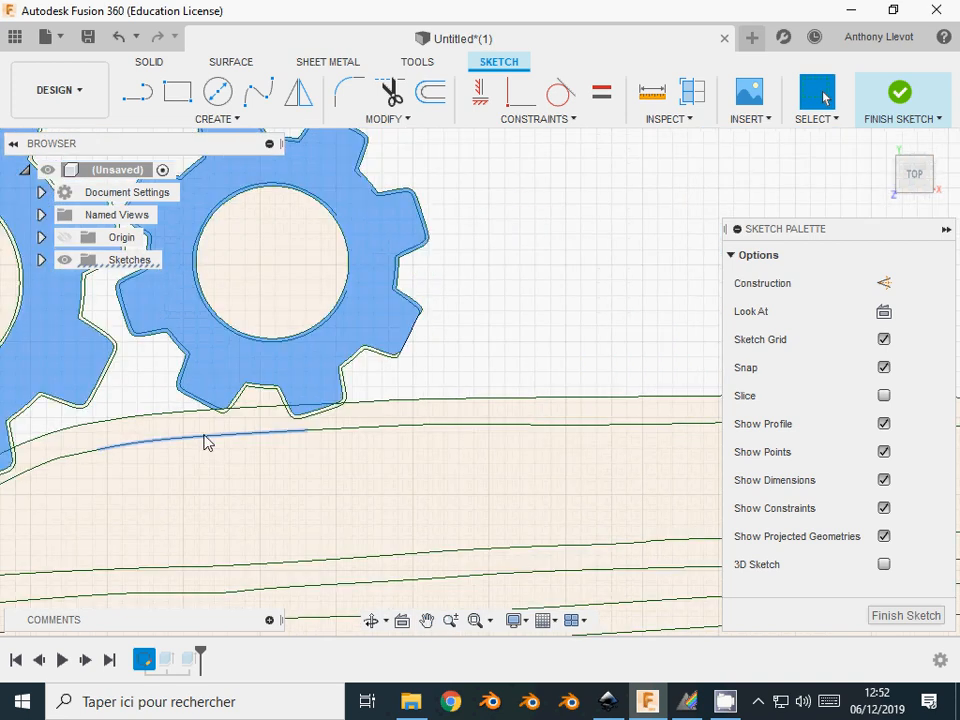
- Extrude the selected profiles of both gears, including their roof-overlapping tooth tips, 6 mm as new bodies
scroll(205, 443, "down", 3)
middle_click_drag(205, 443, 348, 398)
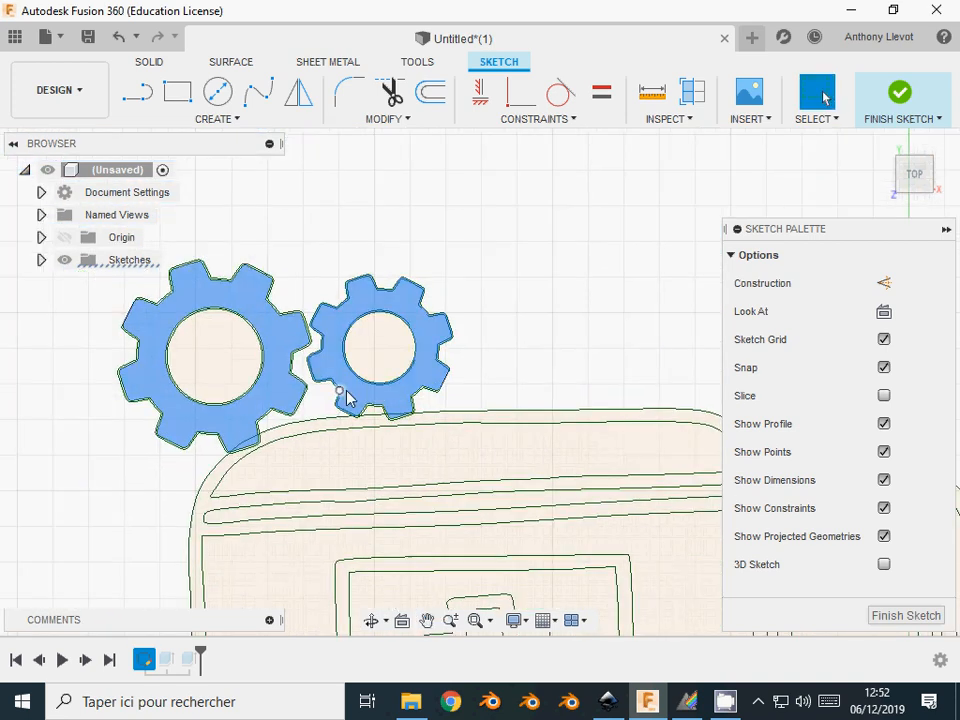
scroll(348, 398, "down", 2)
key("e")
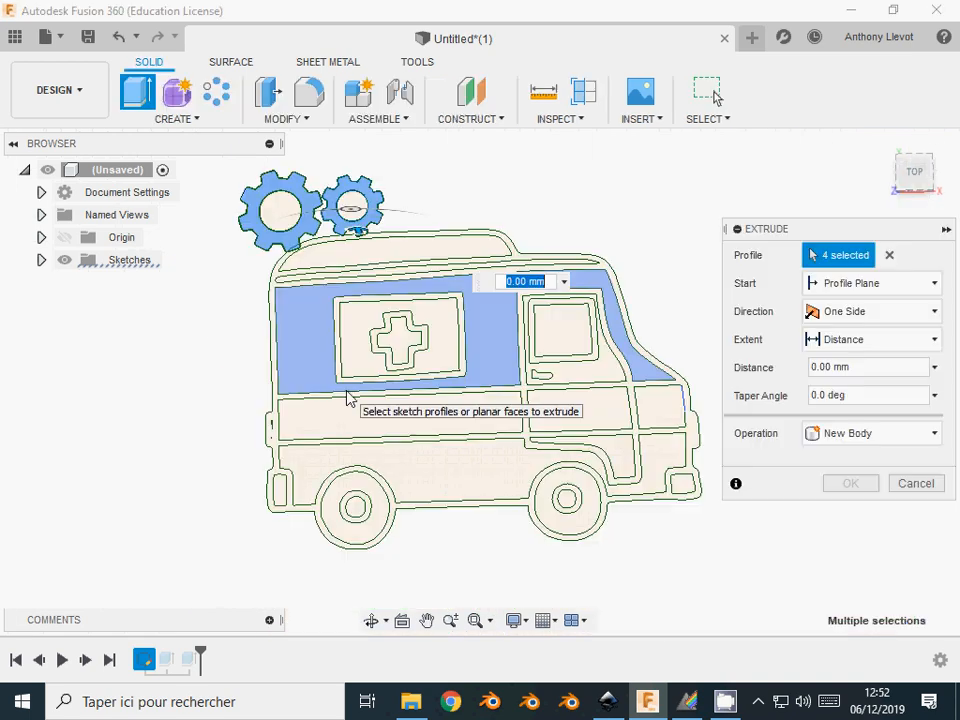
type("6")
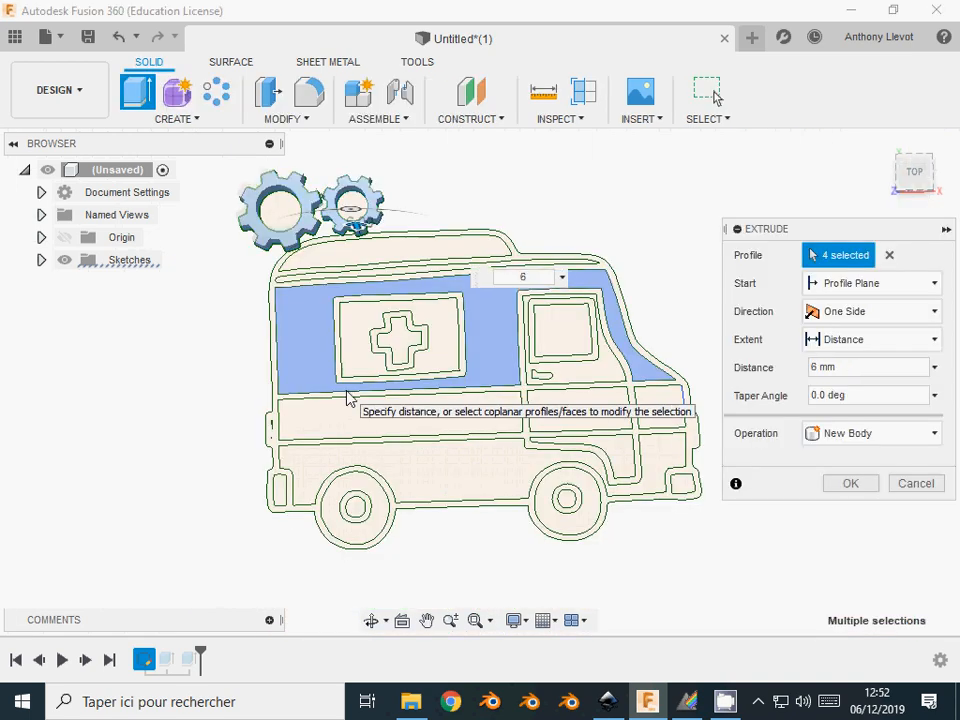
key("Return")
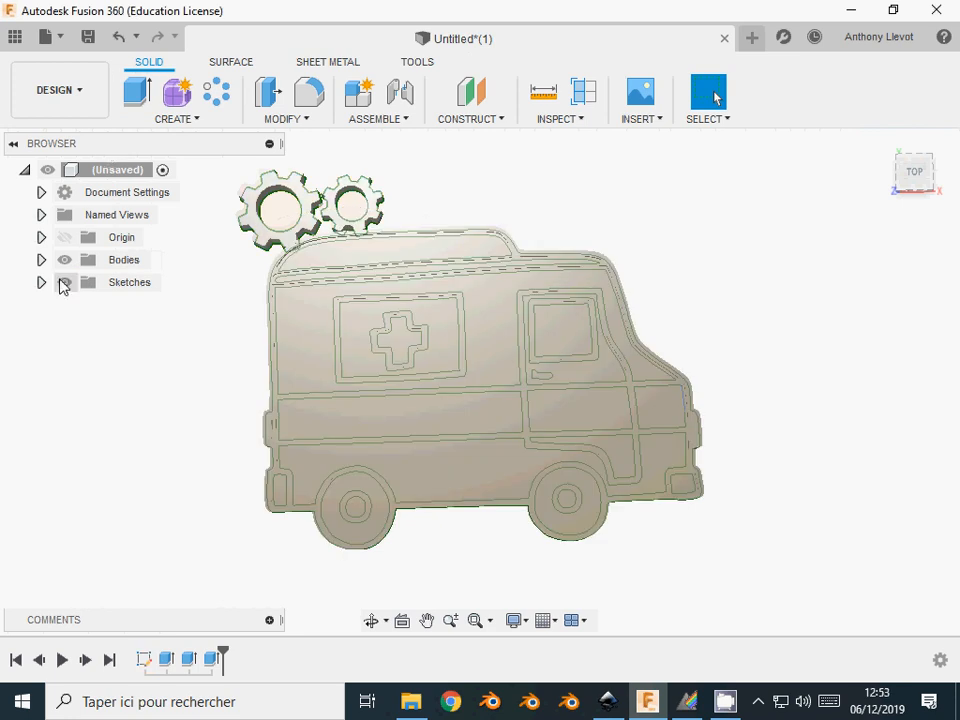
- Hide the sketches and view the extruded ambulance and gears at an angle in the Render workspace
left_click(70, 95)
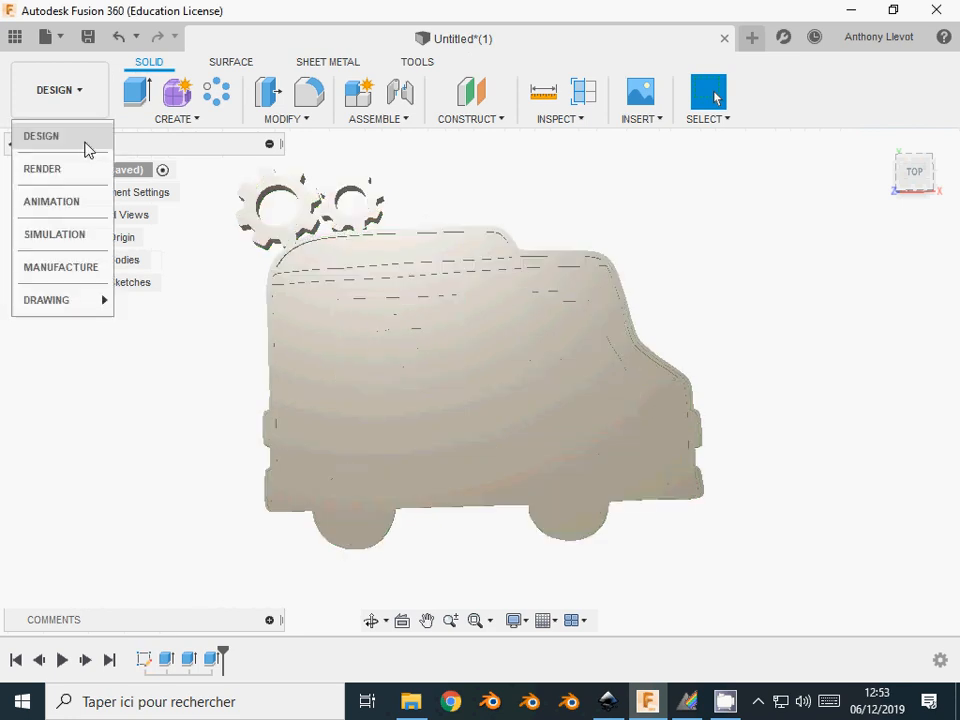
left_click(50, 167)
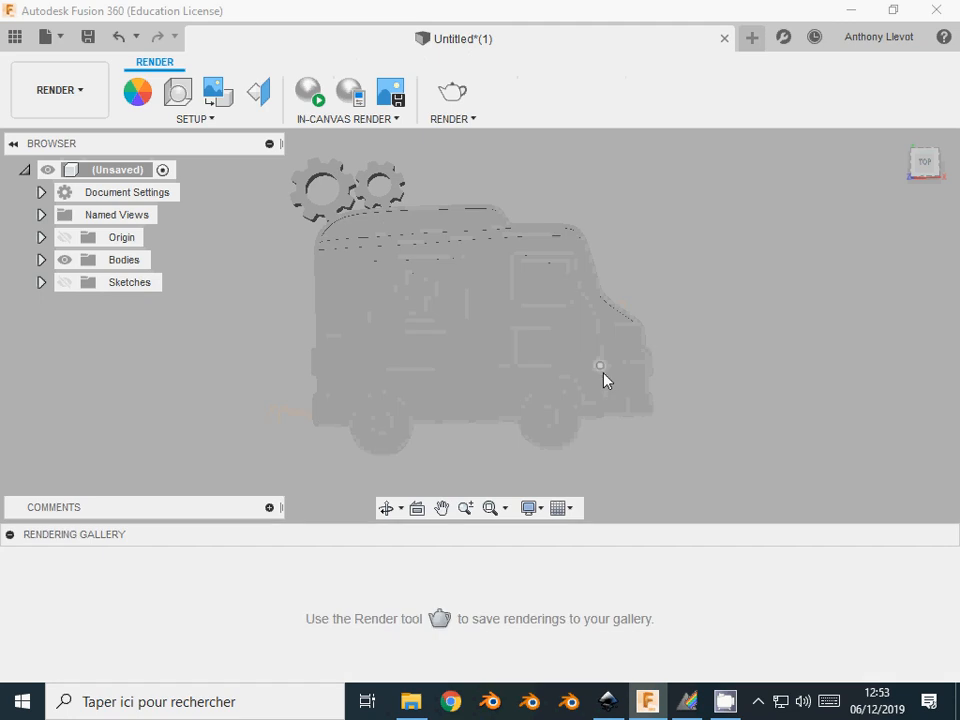
middle_click_drag(603, 378, 271, 205, "shift")
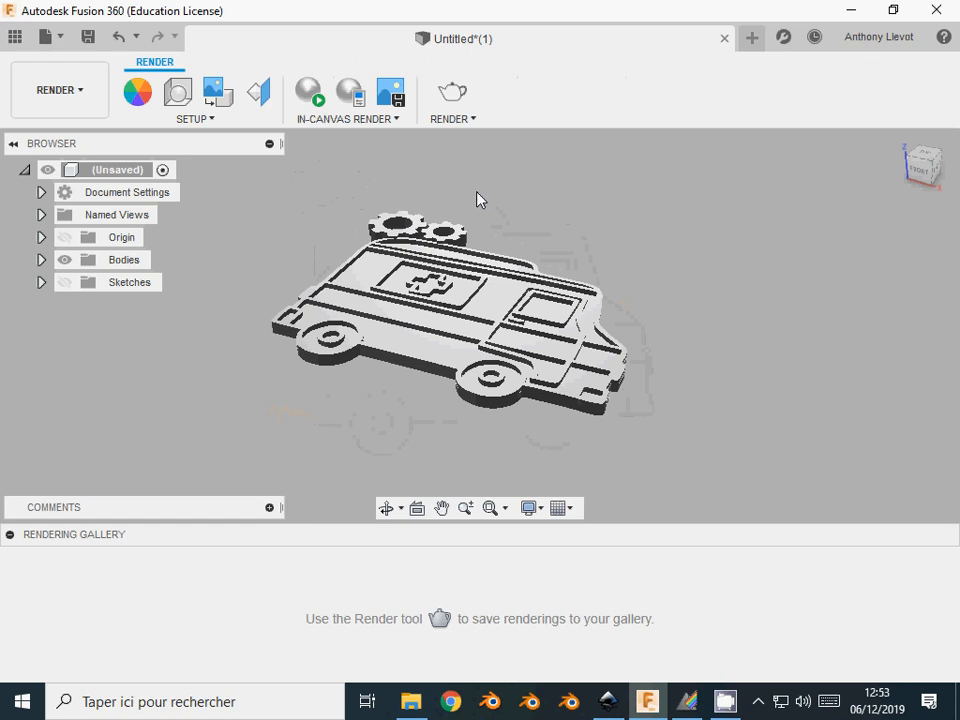
mouse_move(284, 235)
middle_mouse_down()
mouse_move(306, 242)
mouse_move(277, 251)
mouse_move(317, 227)
mouse_move(295, 248)
middle_mouse_up()
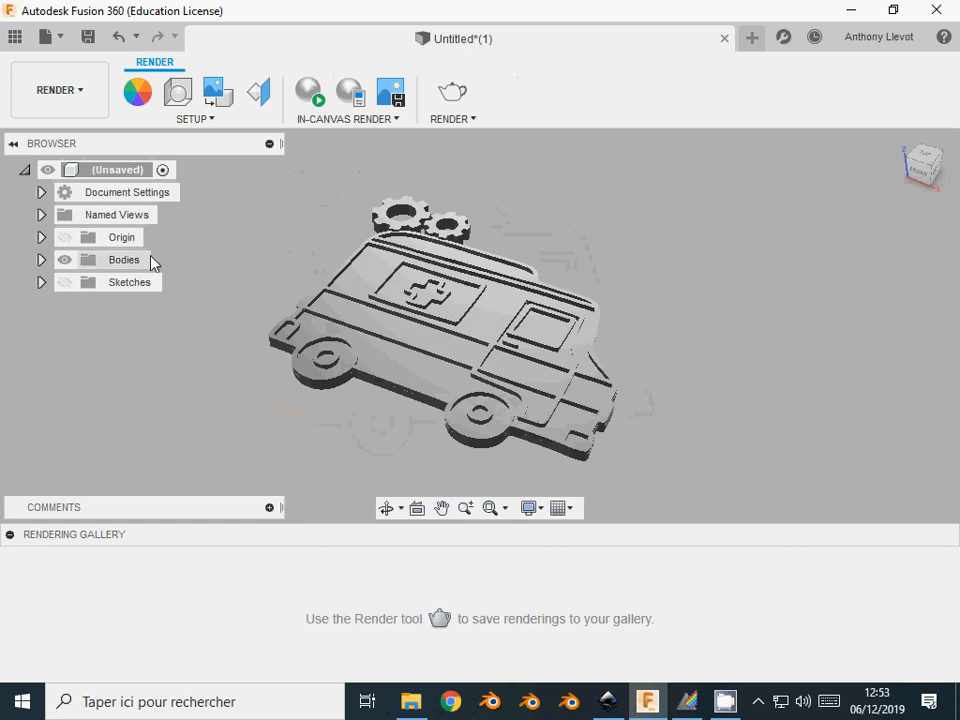
- Select the ambulance's main body, Body1, and return to the Design workspace
left_click(41, 260)
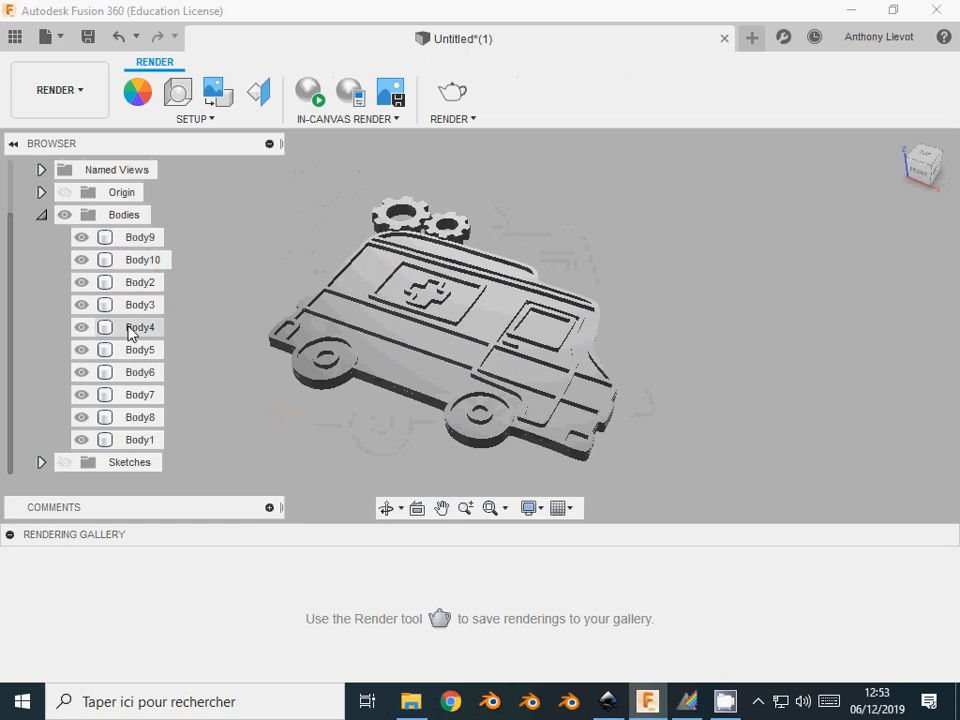
left_click(137, 440)
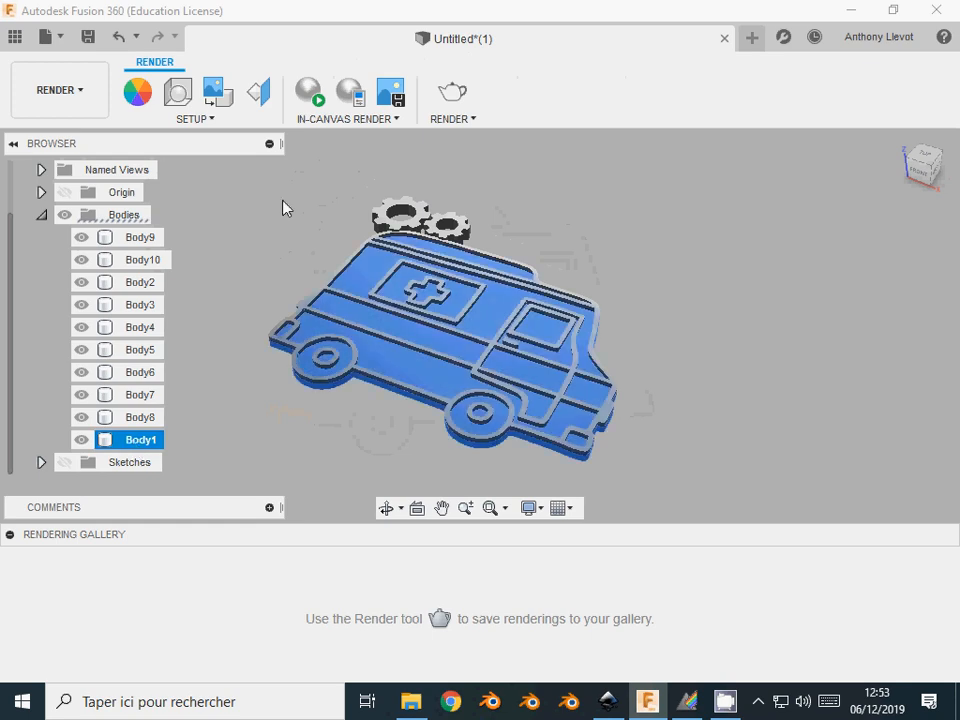
middle_click_drag(281, 224, 212, 147)
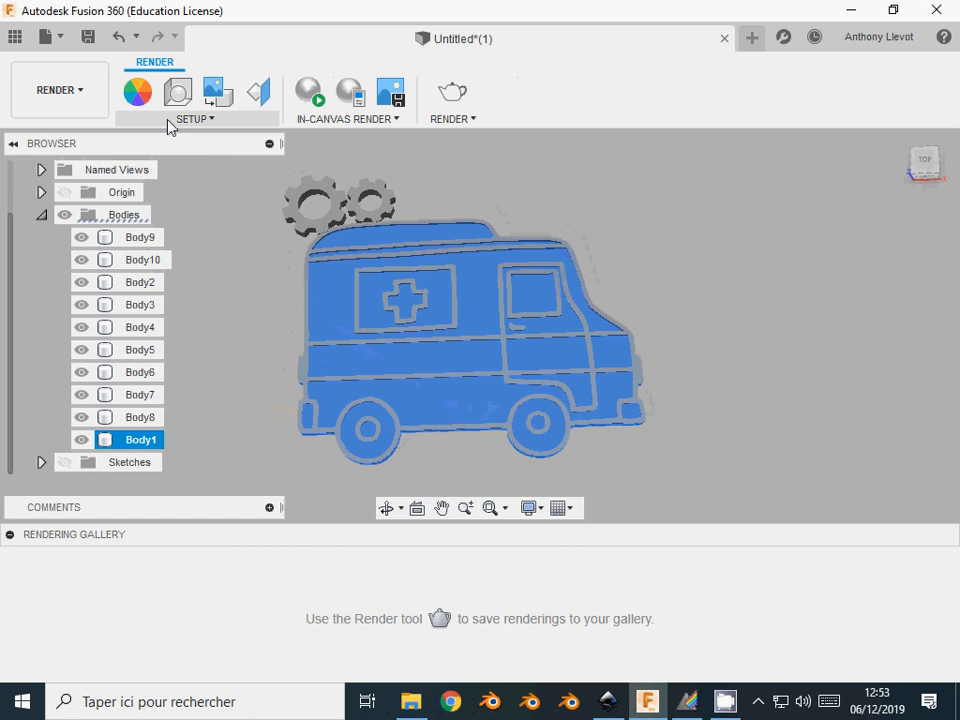
left_click(68, 91)
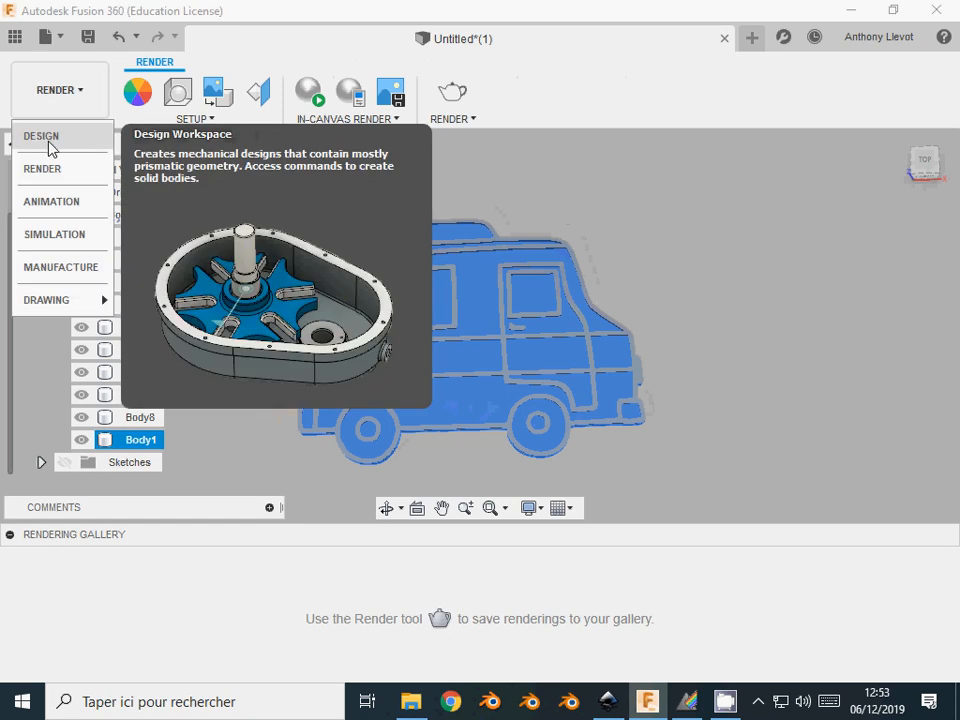
left_click(45, 137)
middle_click_drag(730, 304, 778, 312)
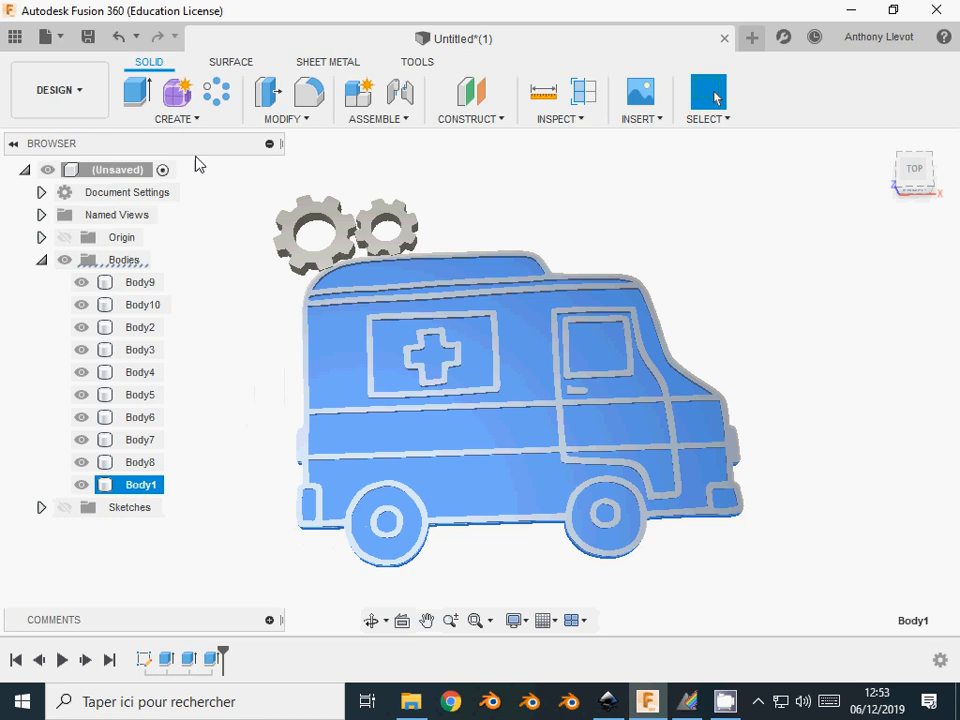
- Combine Body1 with all the other bodies, from Body9 to Body8 in the browser, using the Join operation
left_click(281, 120)
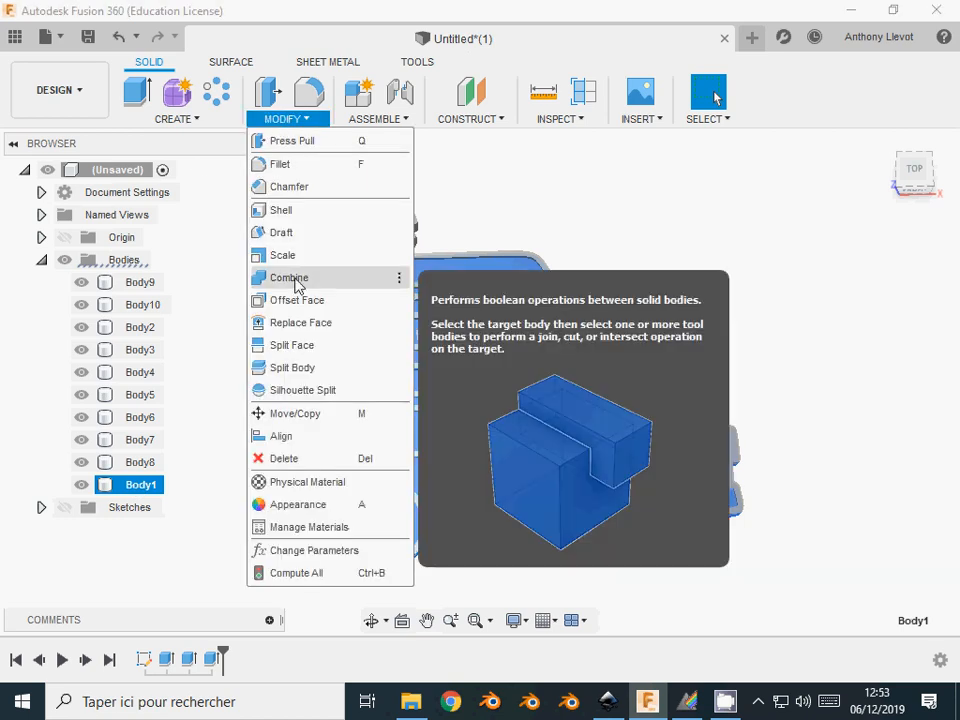
left_click(293, 278)
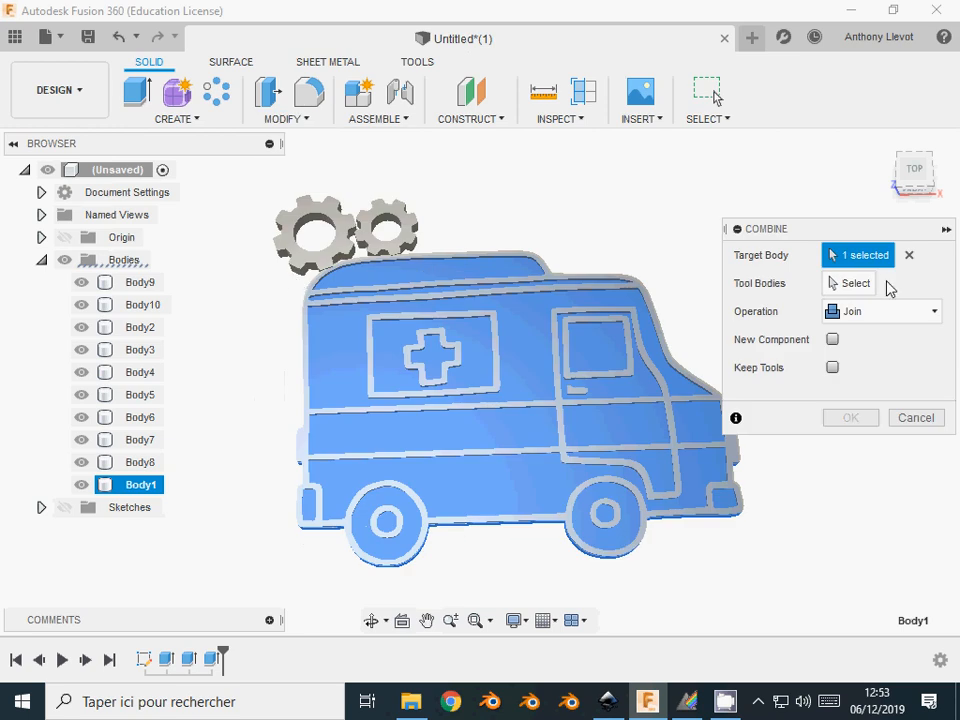
left_click(849, 286)
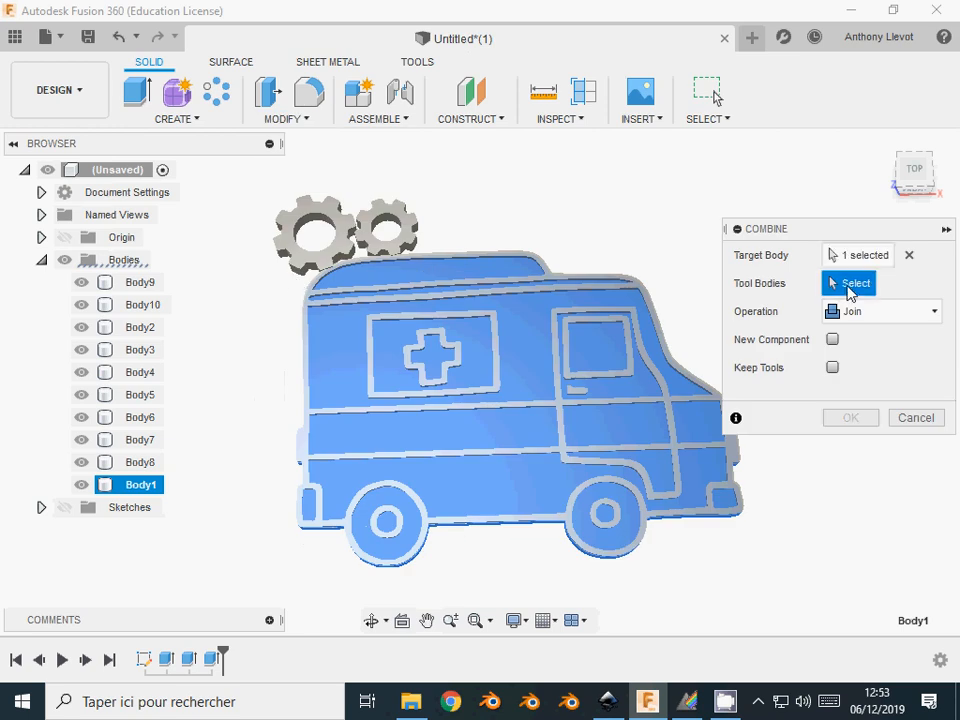
left_click(131, 288)
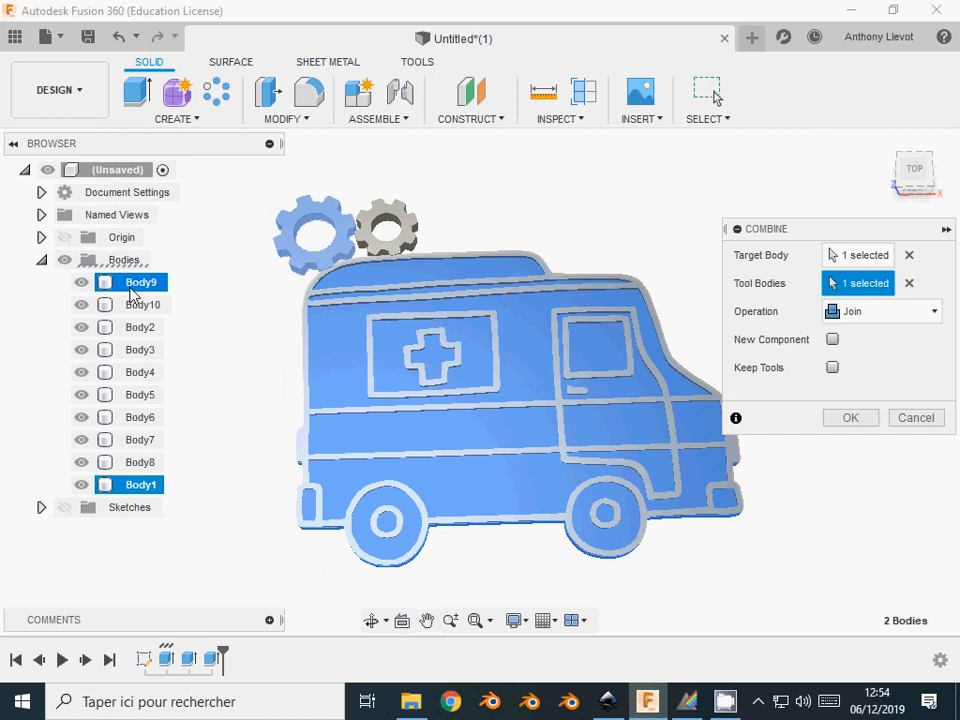
left_click(137, 468, "shift")
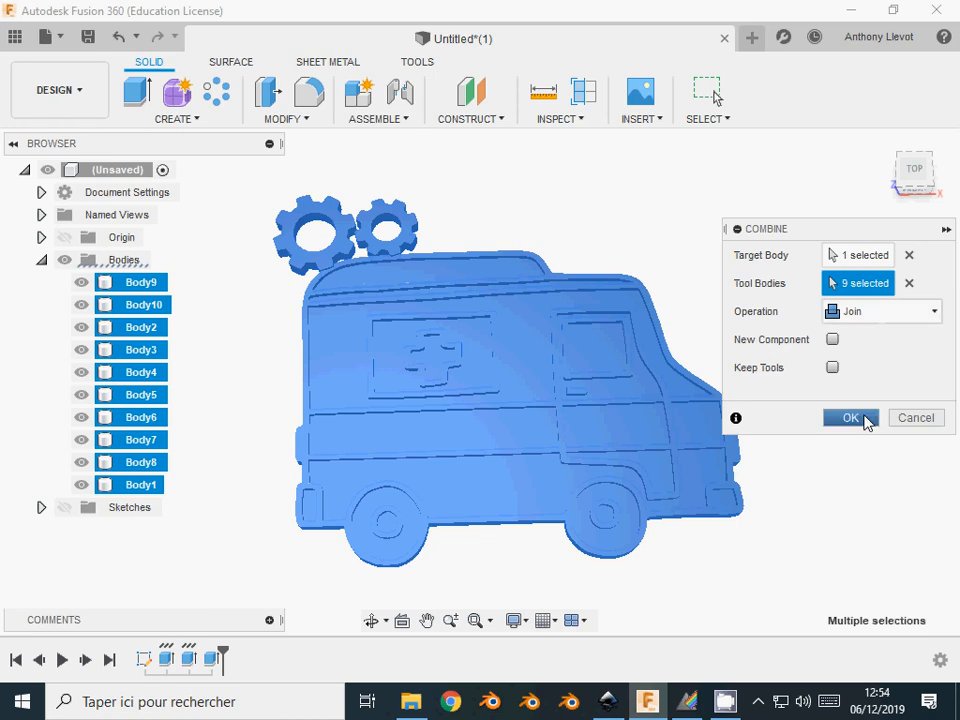
left_click(851, 418)
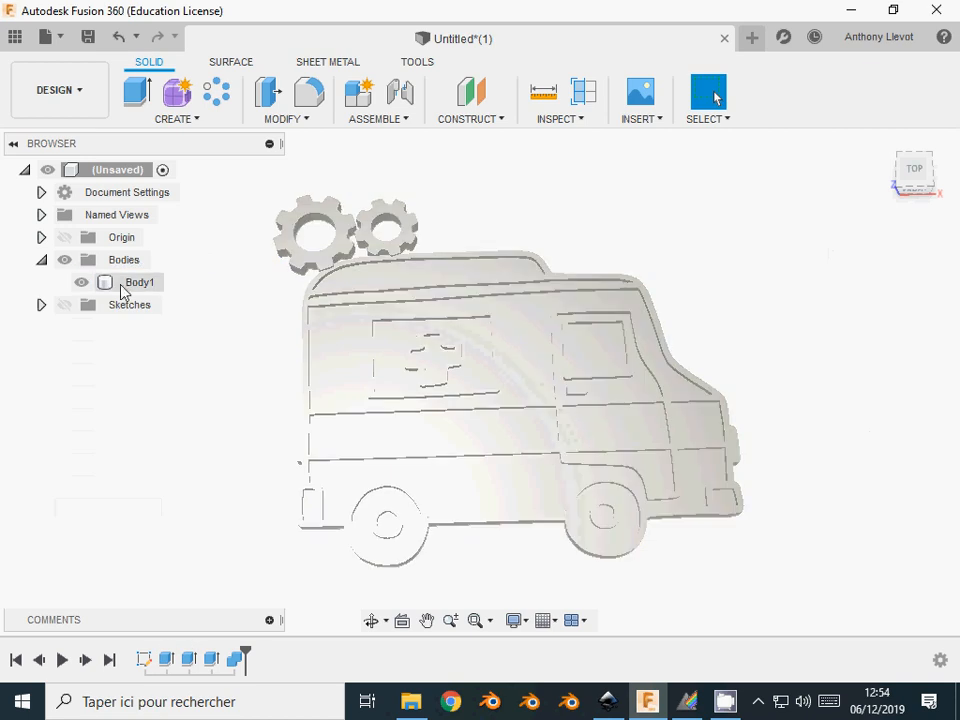
- Save the combined ambulance body as a binary STL with Low refinement in the tuto2 folder
mouse_move(752, 369)
middle_mouse_down("shift")
mouse_move(721, 300)
mouse_move(740, 357)
middle_mouse_up("shift")
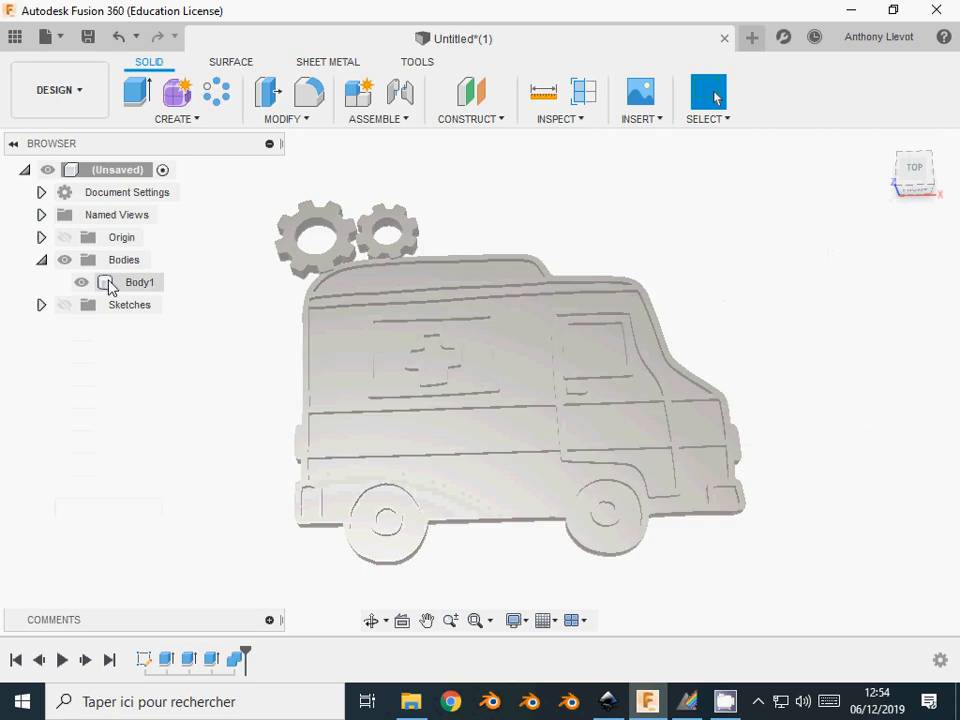
right_click(110, 287)
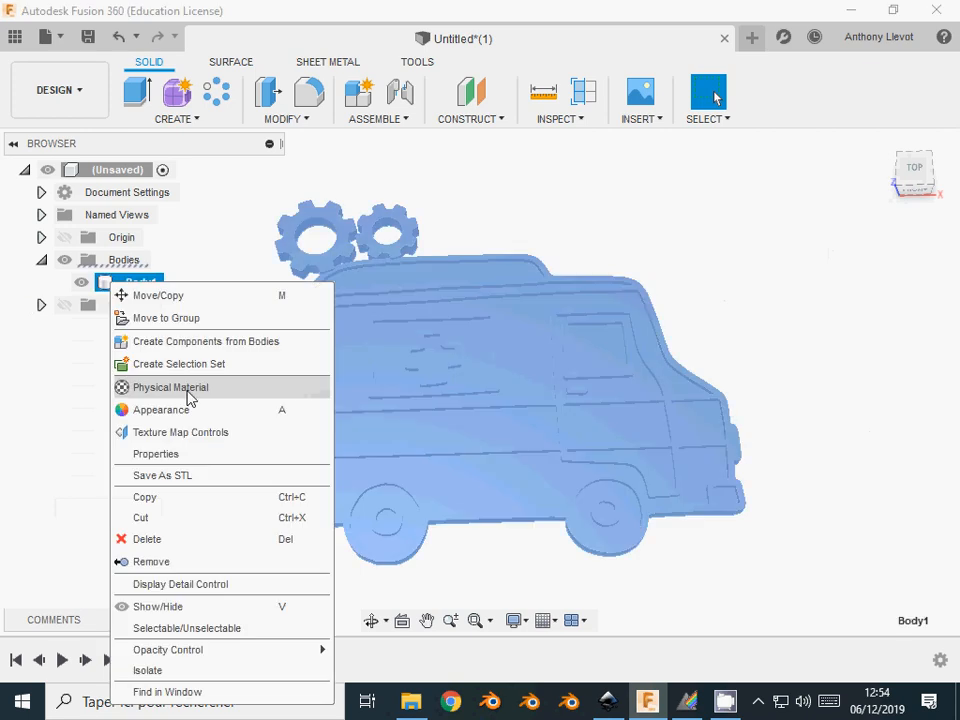
left_click(186, 475)
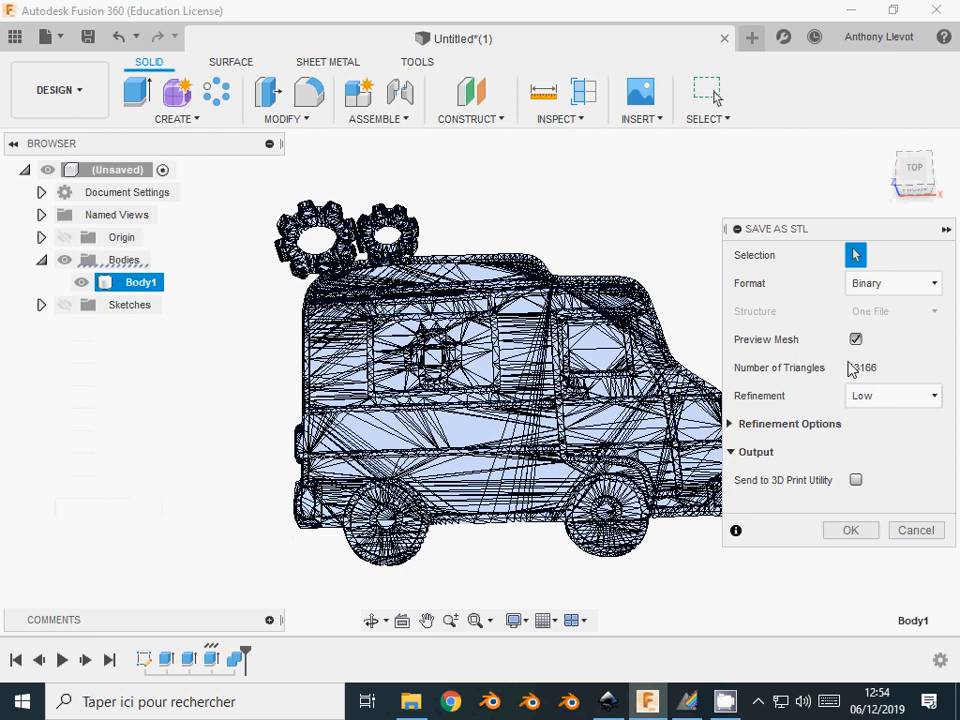
left_click(884, 397)
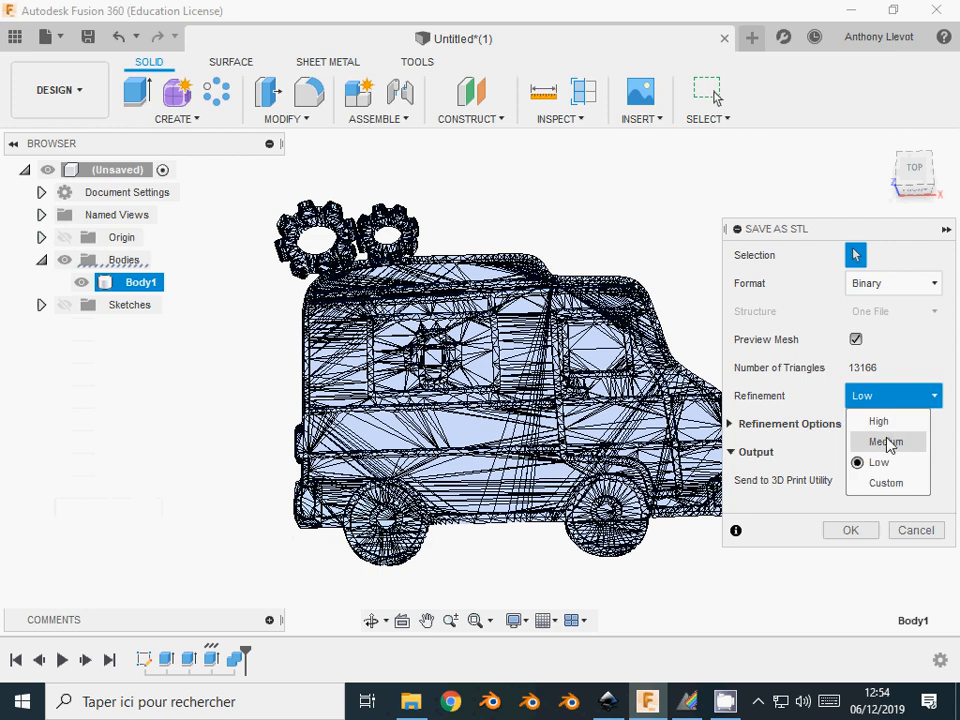
left_click(875, 399)
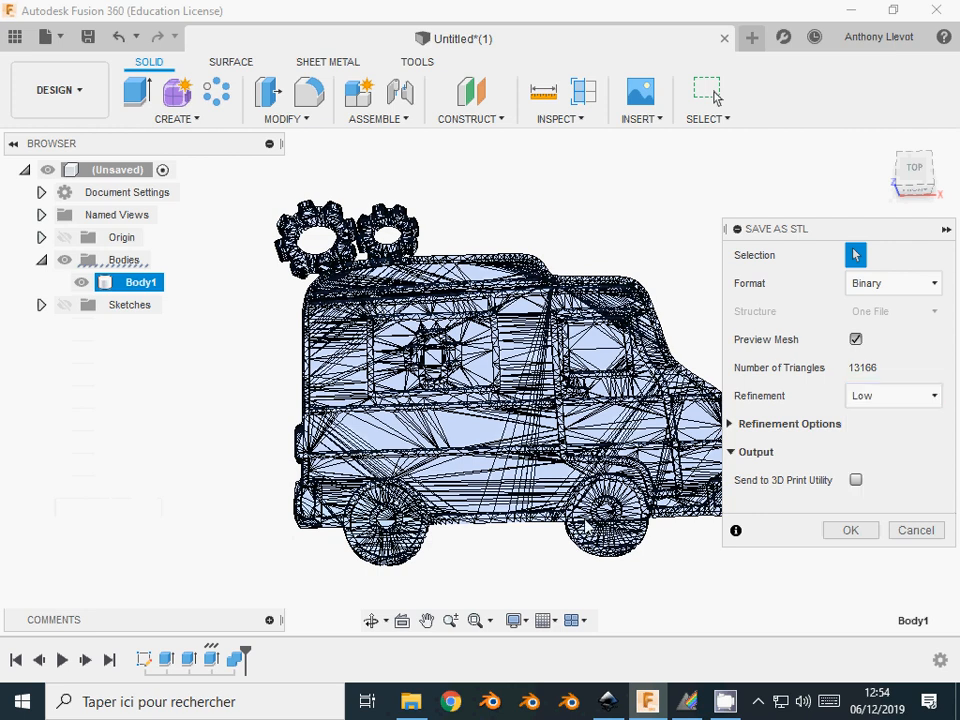
left_click(849, 532)
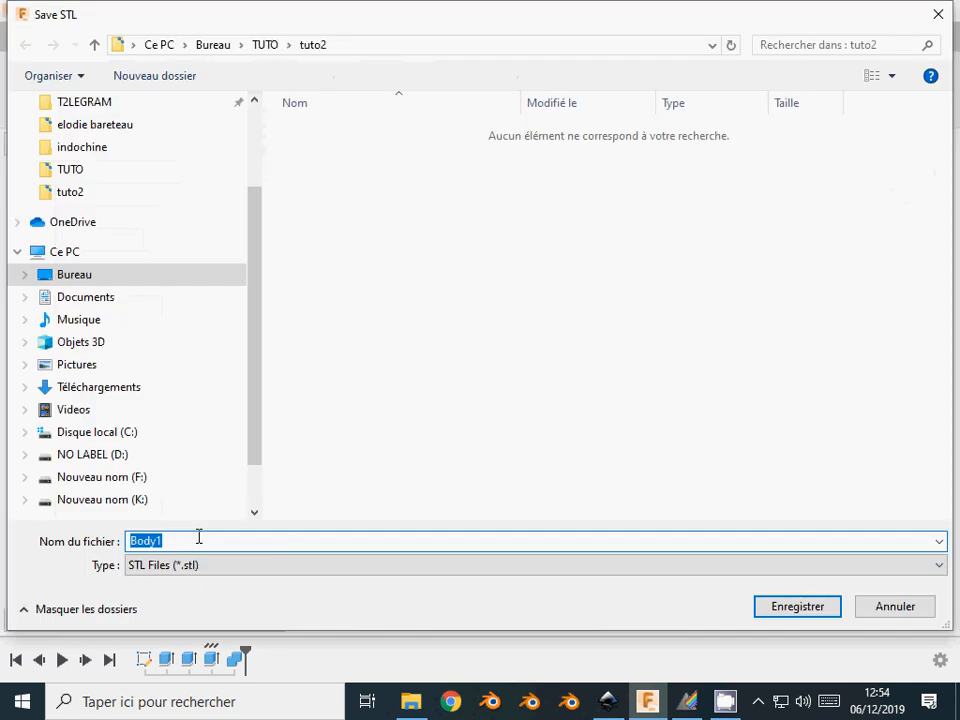
left_click(797, 607)
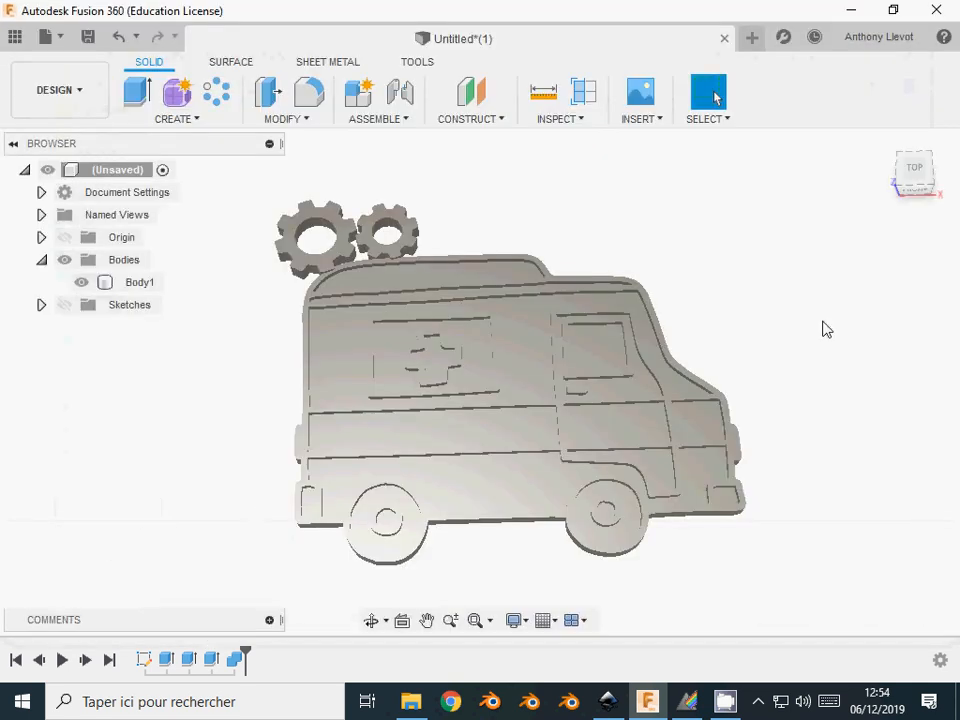
middle_click_drag(804, 358, 772, 350)
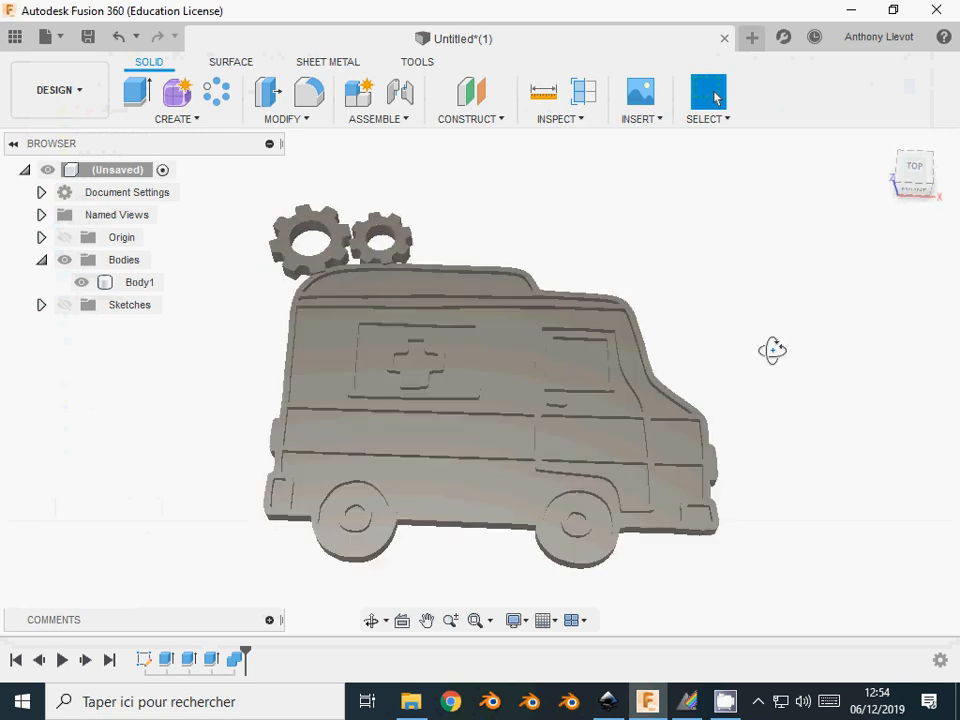
- View the perenoeletsontraineau image from the tuto2 folder, close it, and return to Fusion 360
left_click(610, 703)
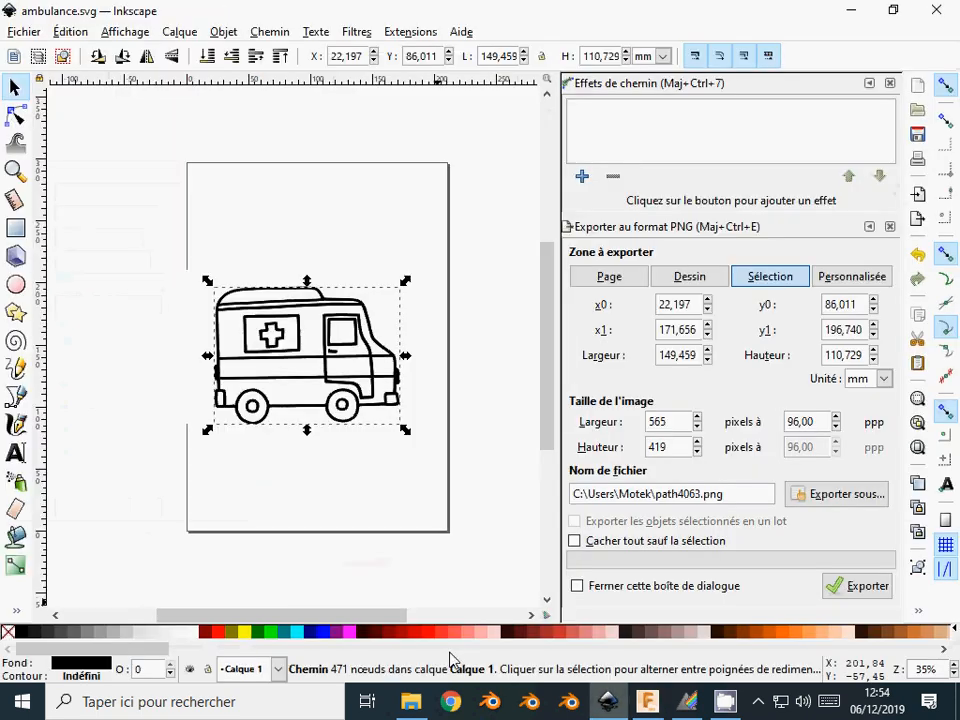
left_click(416, 705)
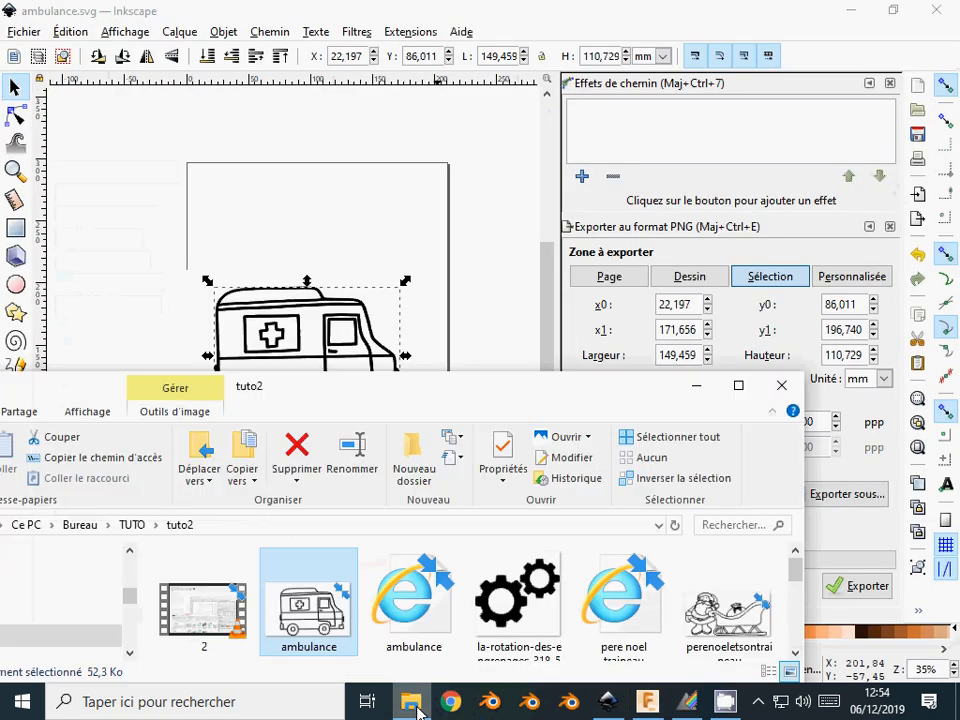
left_click(521, 598)
left_click(747, 601)
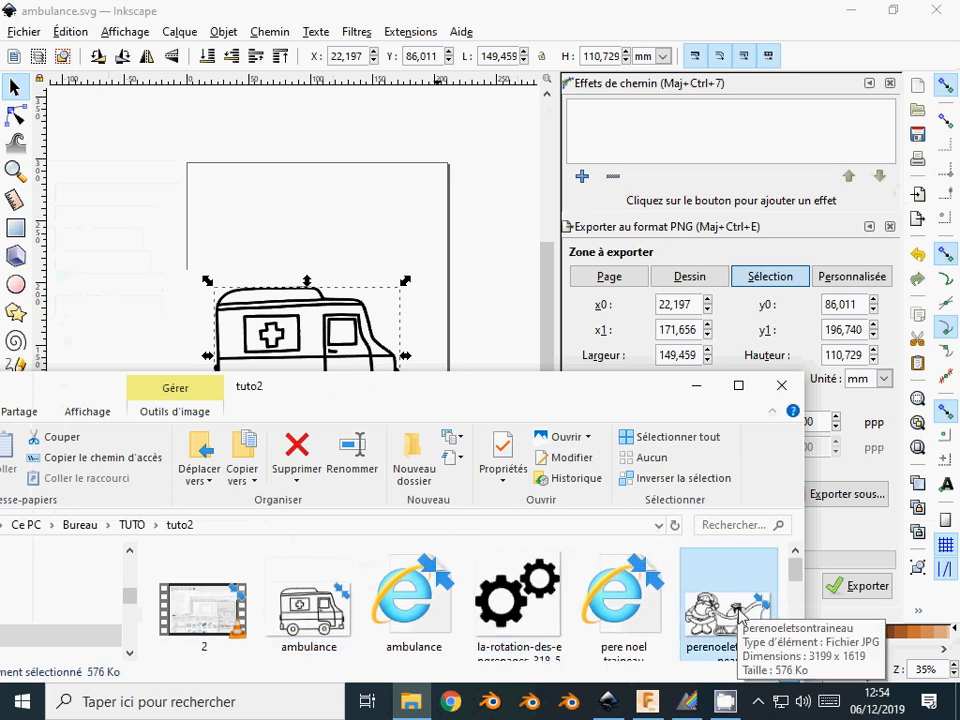
double_click(740, 612)
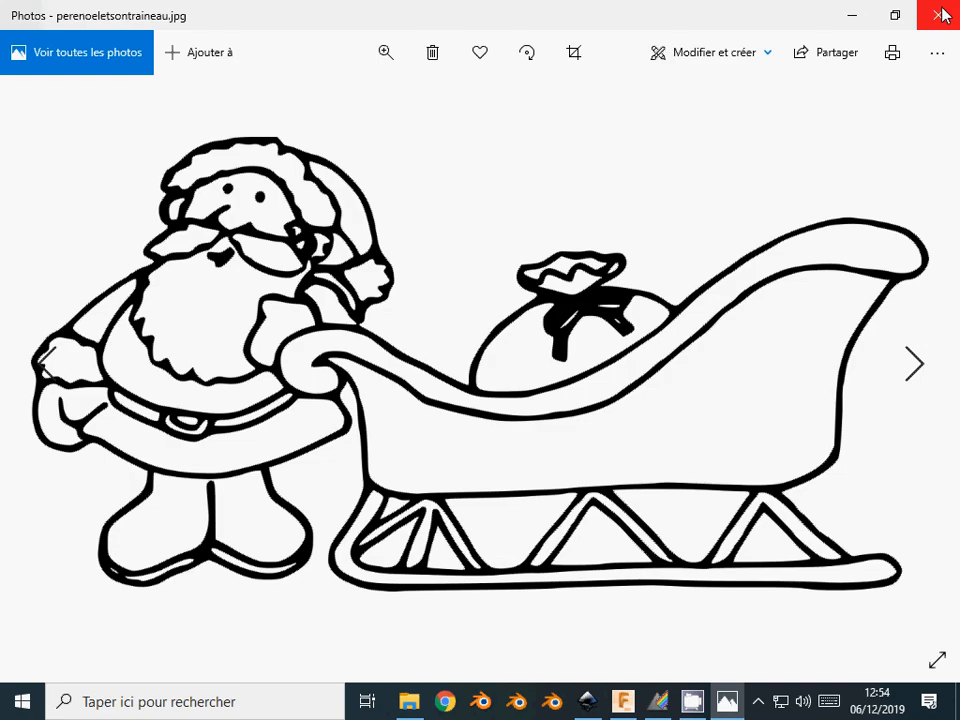
left_click(944, 15)
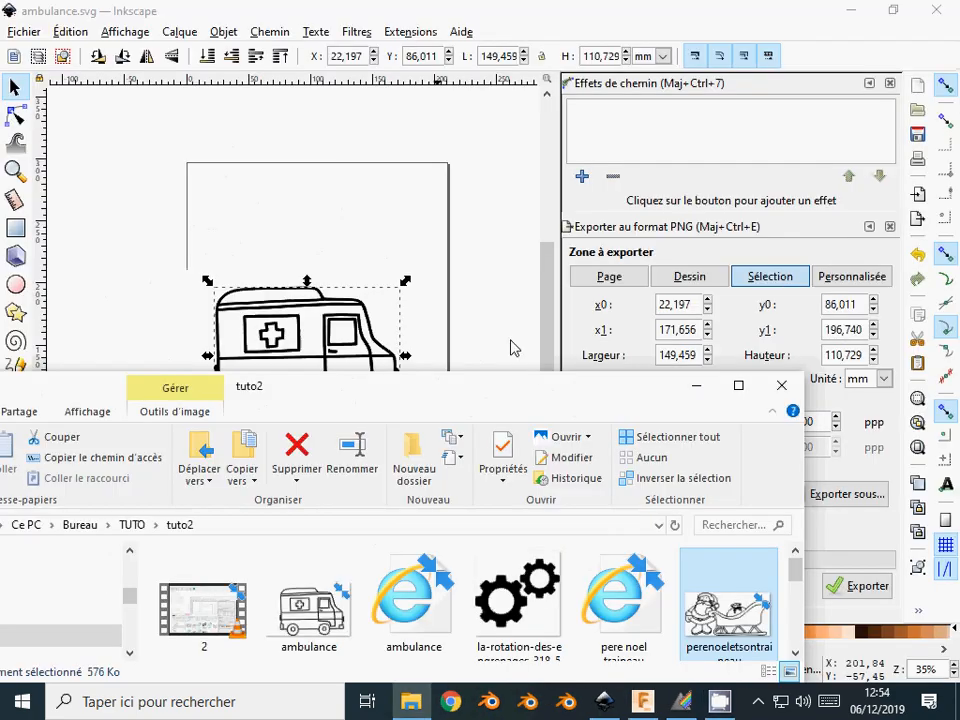
left_click(696, 386)
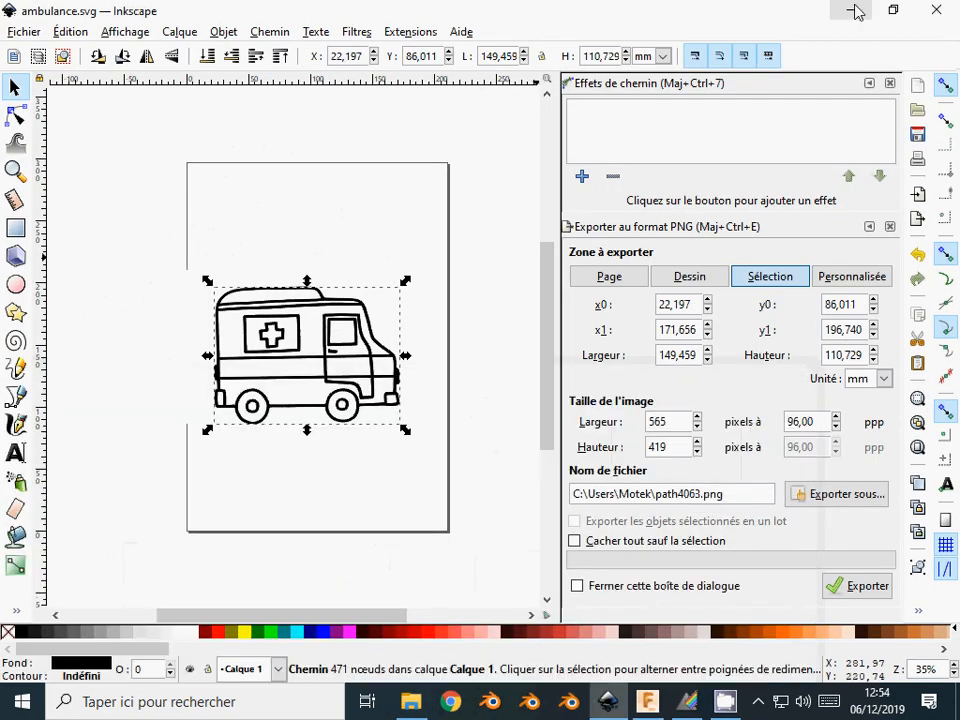
left_click(856, 12)
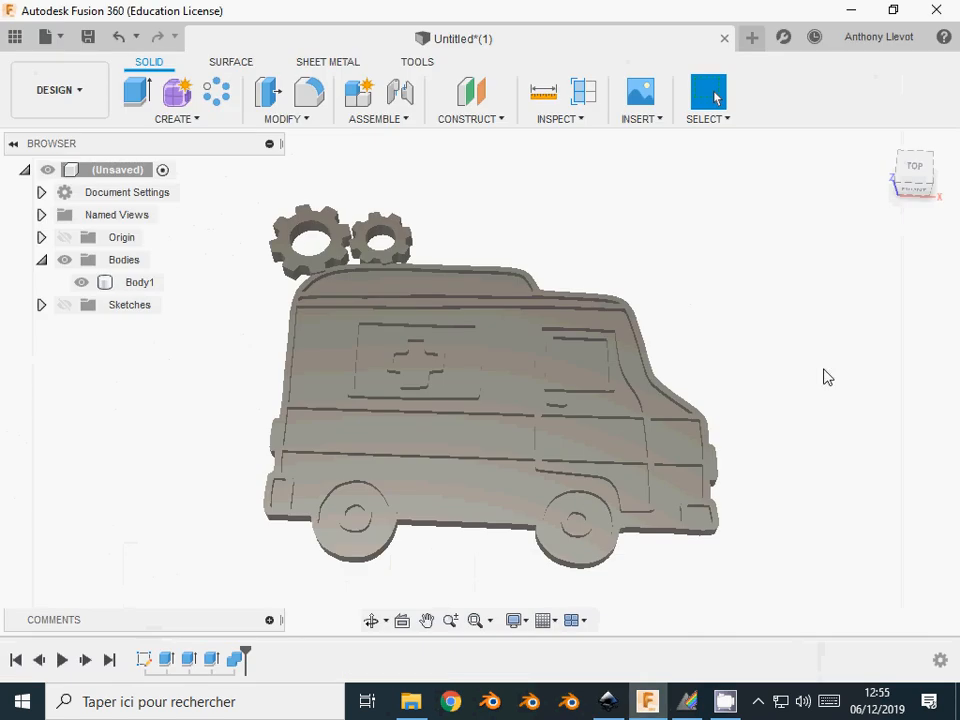
middle_click_drag(838, 395, 739, 482, "shift")
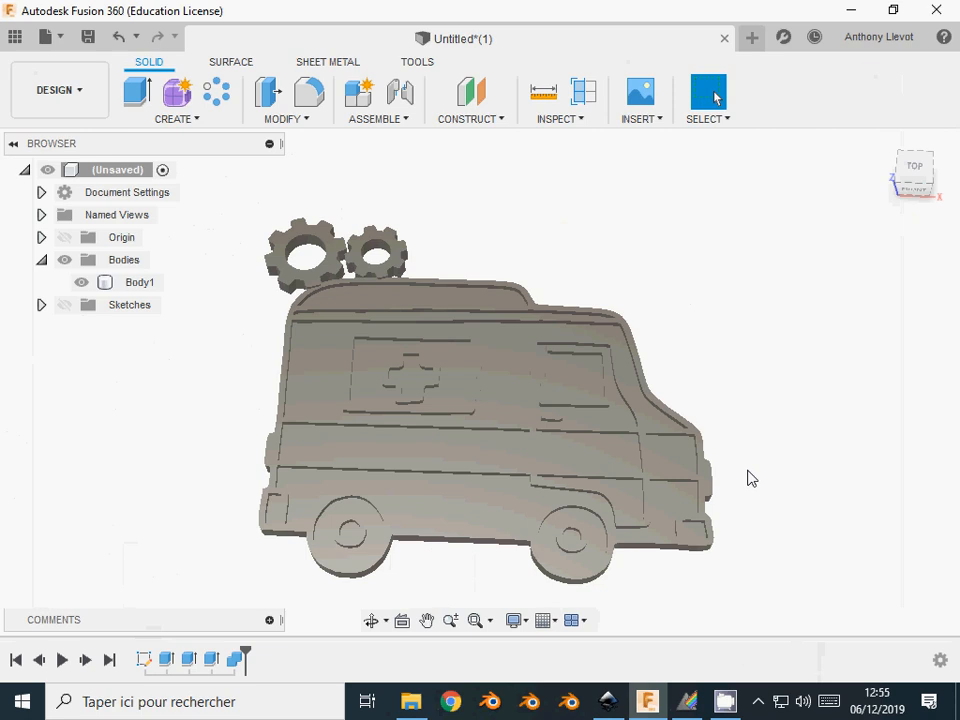
middle_click_drag(800, 463, 788, 393, "shift")
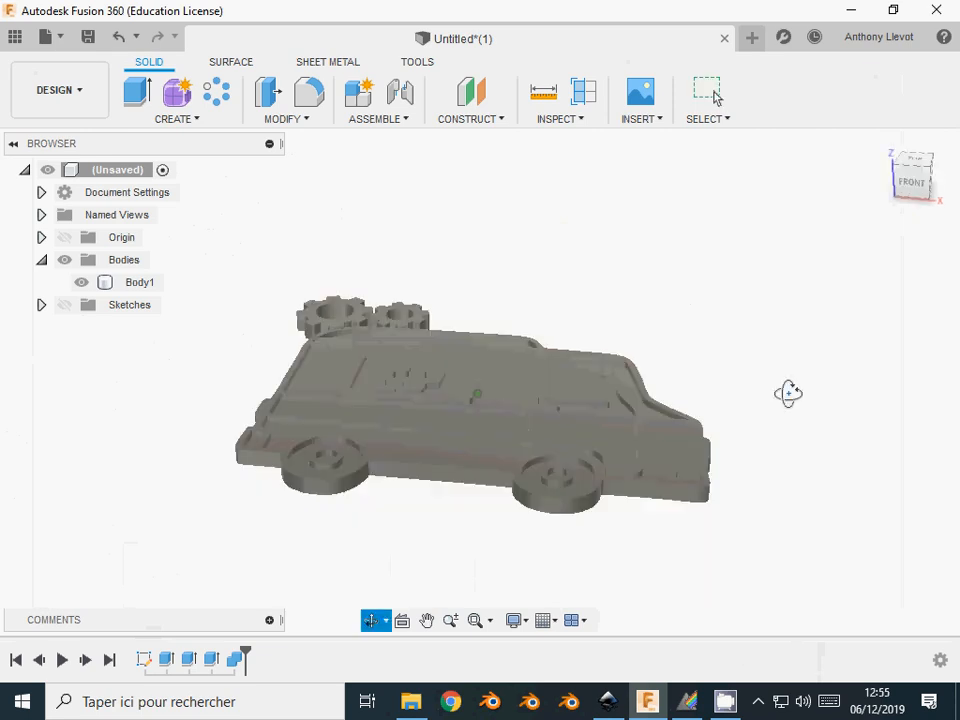